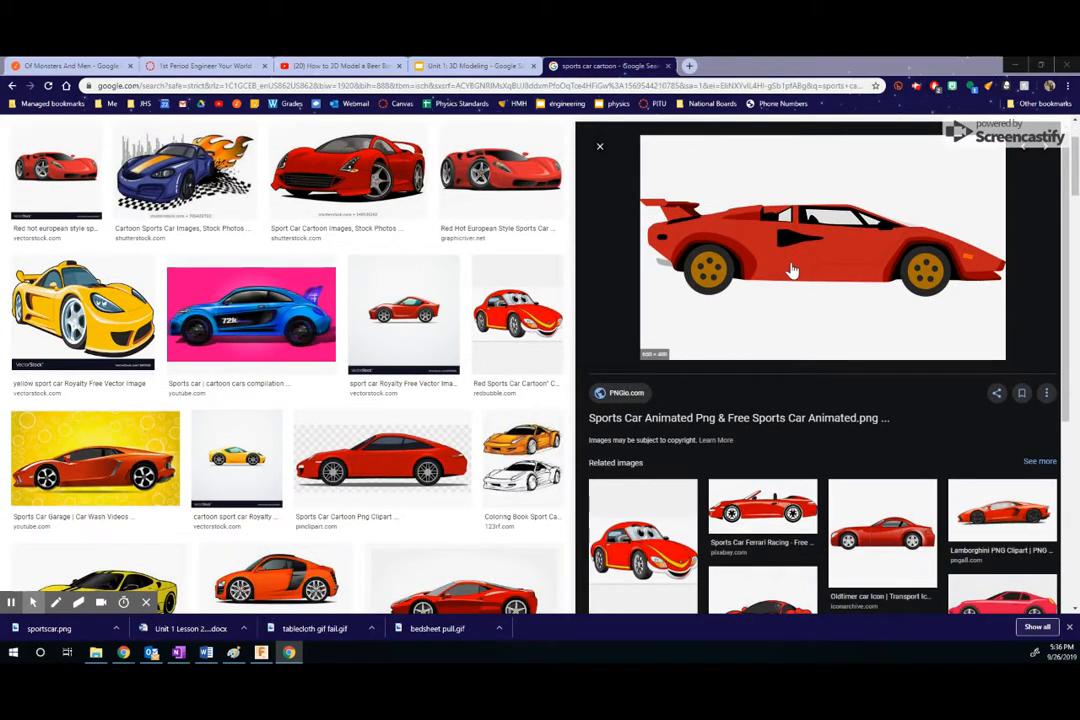
# Start saving the red side-view sports car image from the search results, and switch to Fusion 360.
pyautogui.rightClick(795, 272)
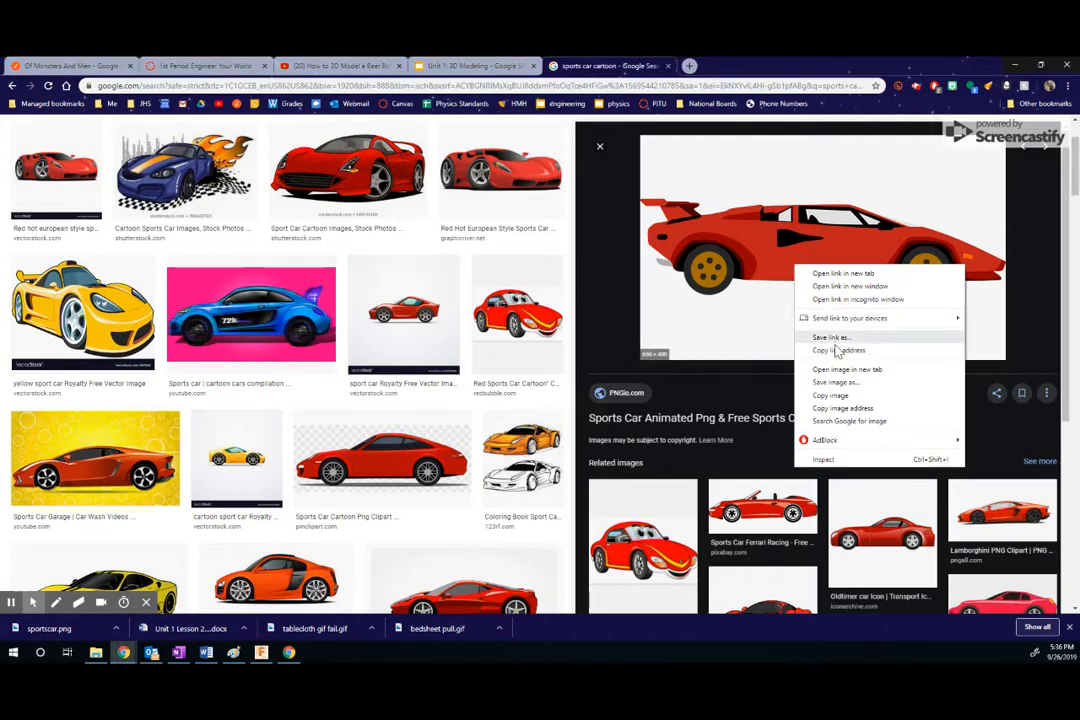
pyautogui.click(841, 385)
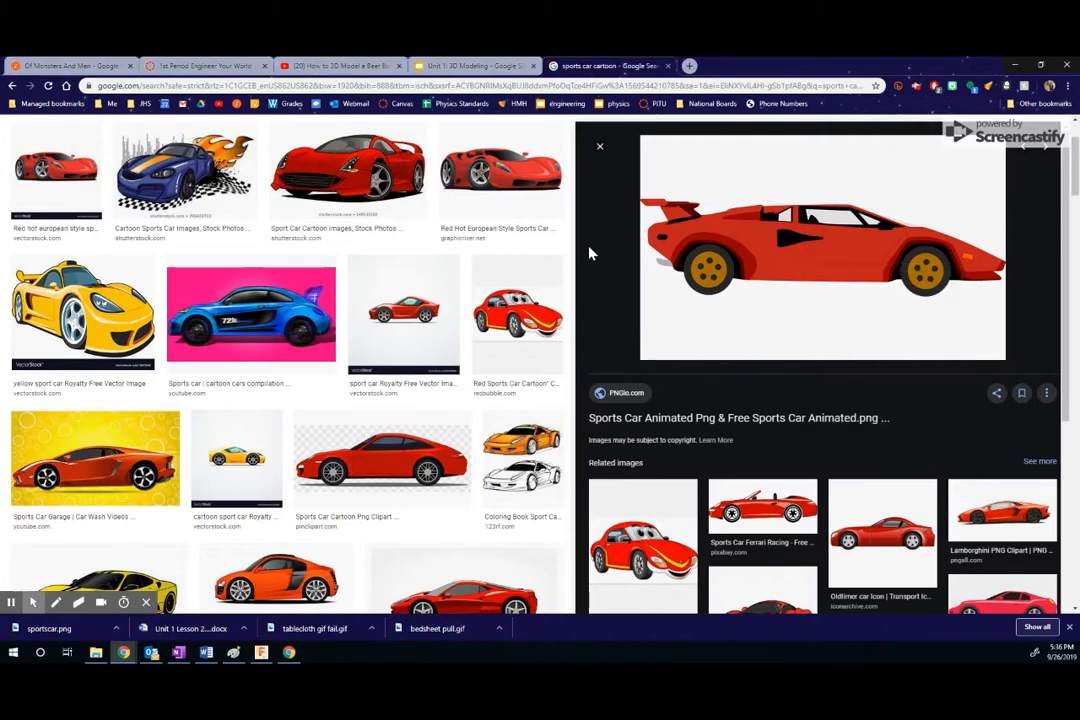
pyautogui.press('Return')
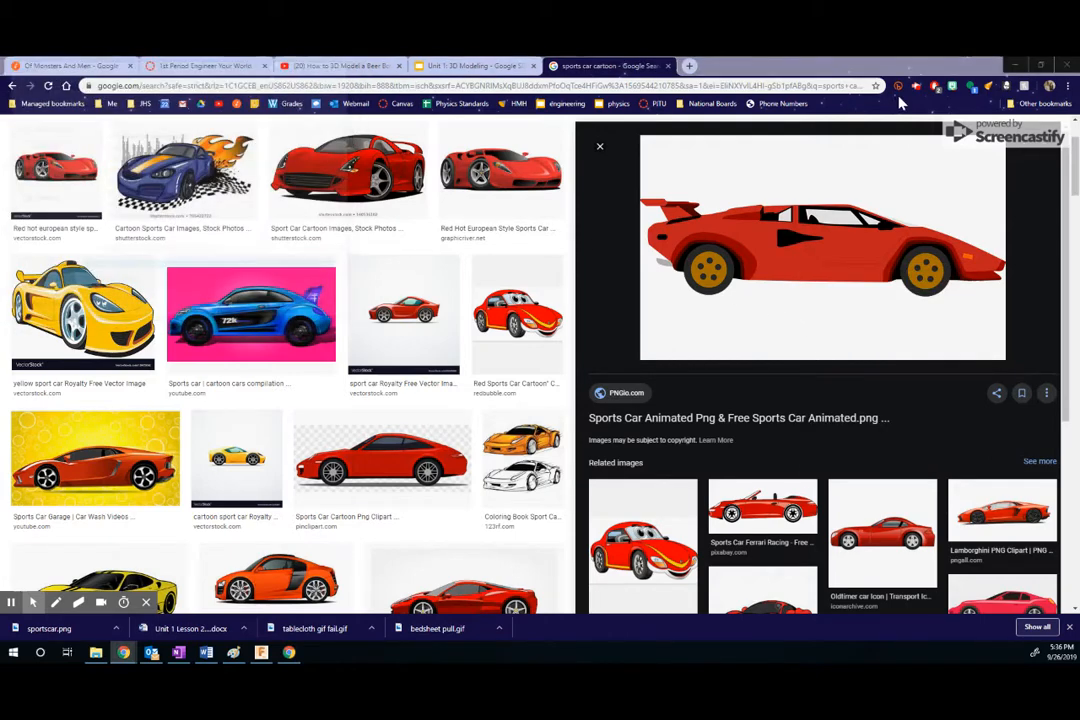
pyautogui.click(1014, 64)
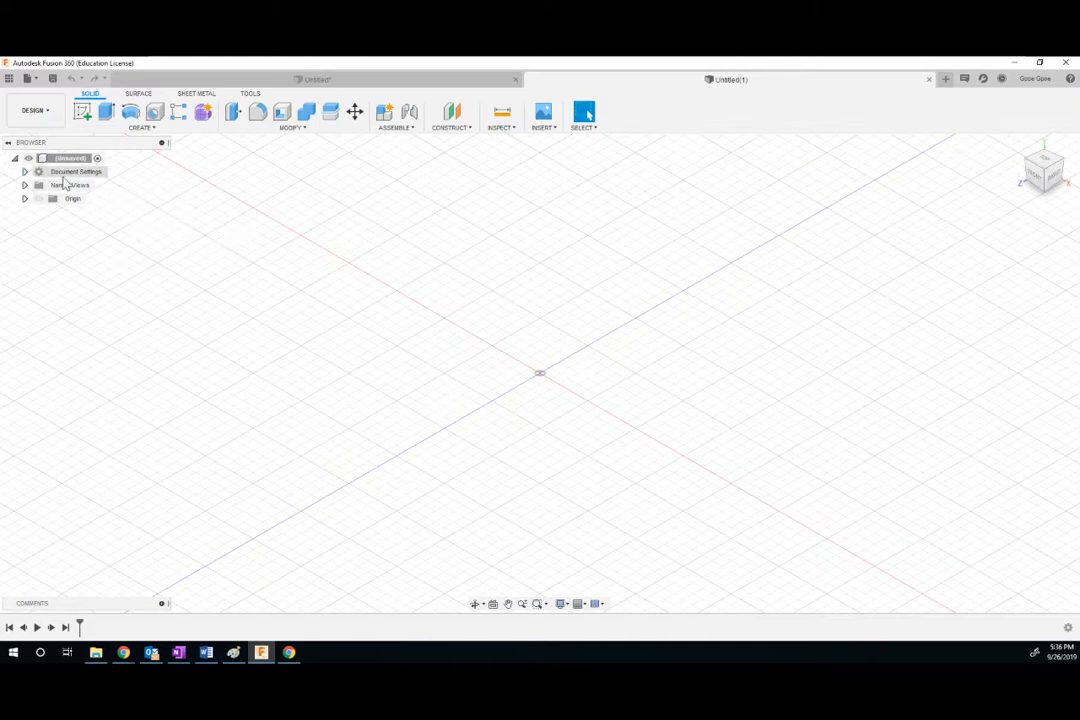
# Set the document's active units to inches.
pyautogui.click(25, 172)
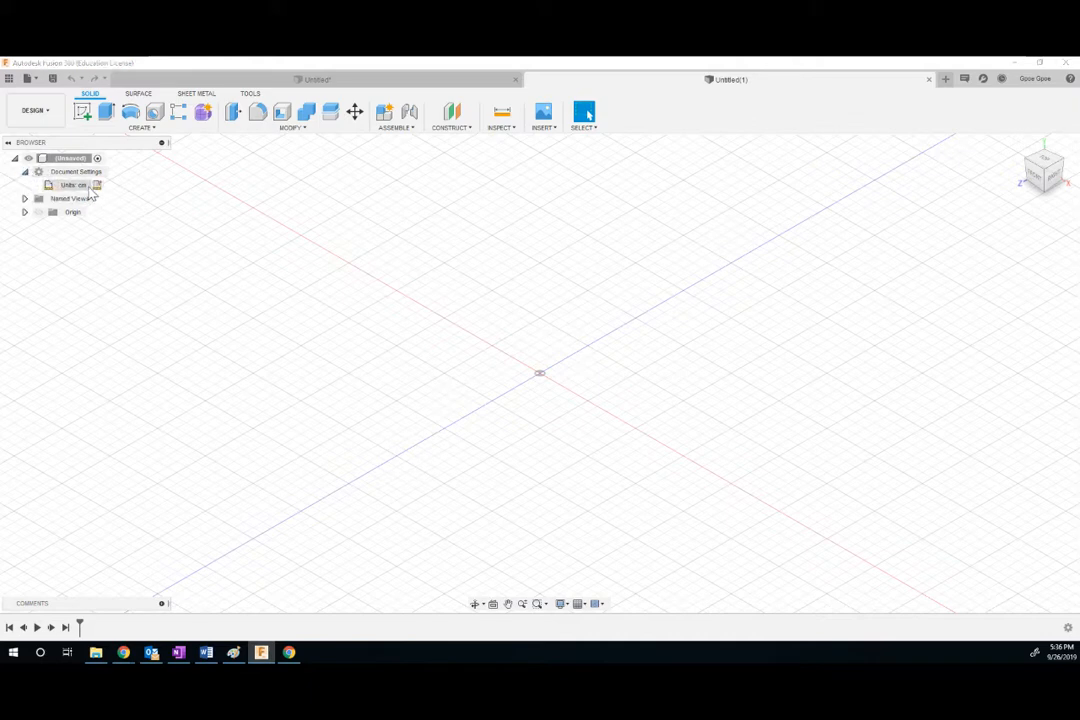
pyautogui.click(96, 185)
pyautogui.click(1025, 225)
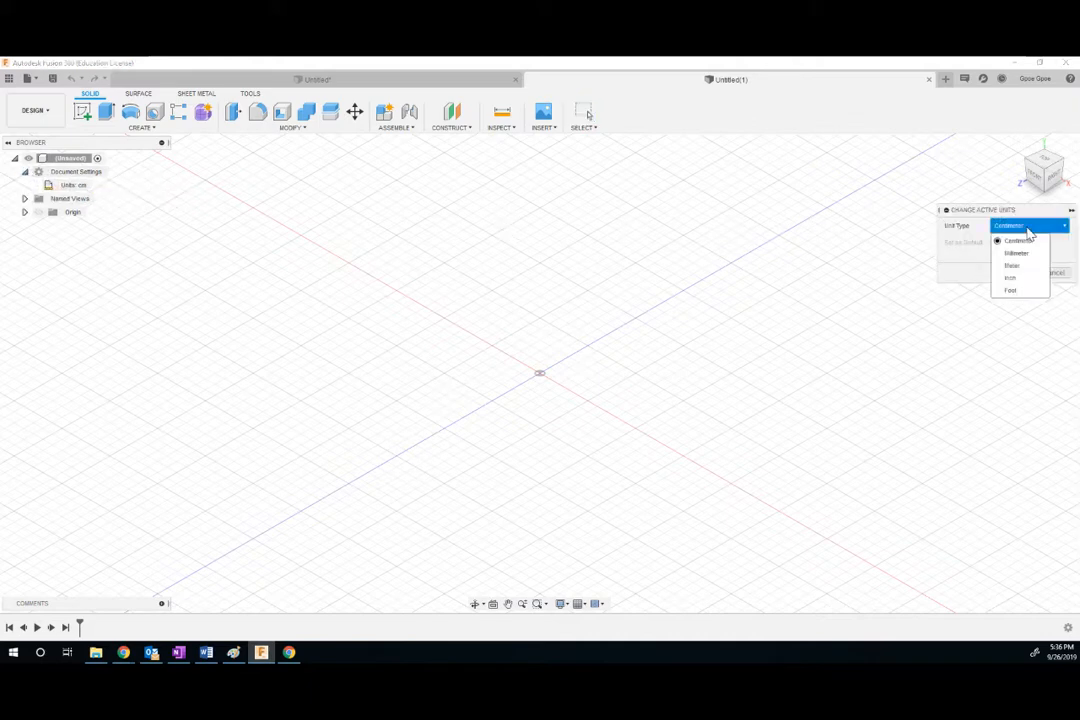
pyautogui.click(1015, 270)
pyautogui.click(1015, 273)
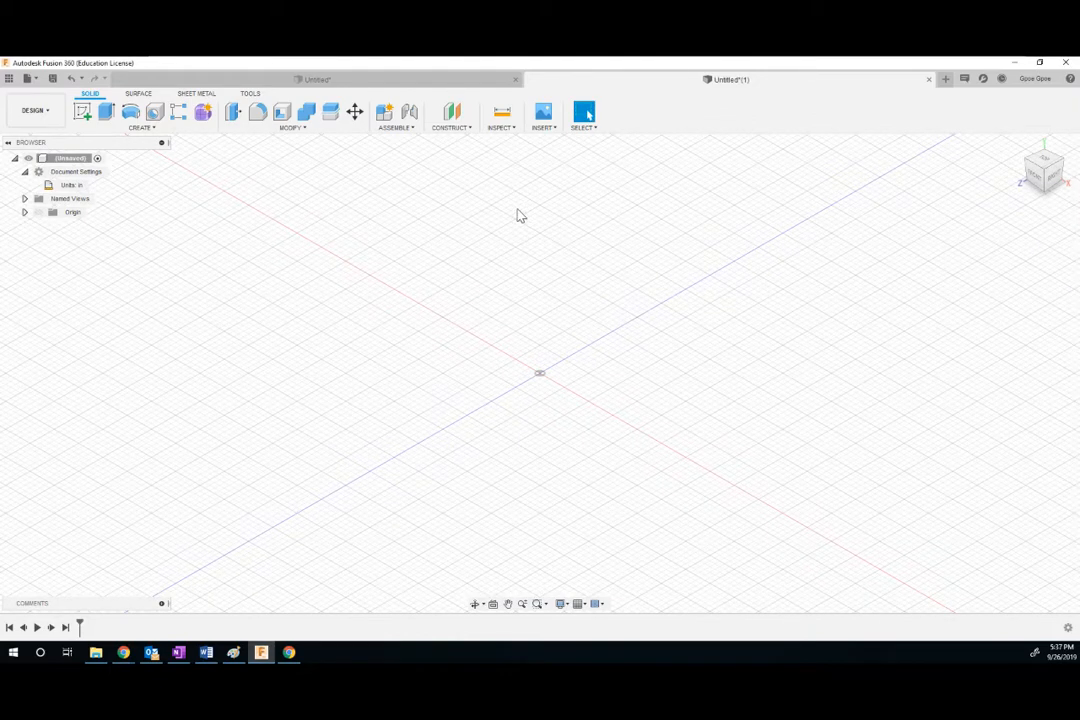
# Insert sportscar.png from the Desktop as a canvas on the horizontal XZ origin plane, keeping the default placement settings.
pyautogui.click(544, 128)
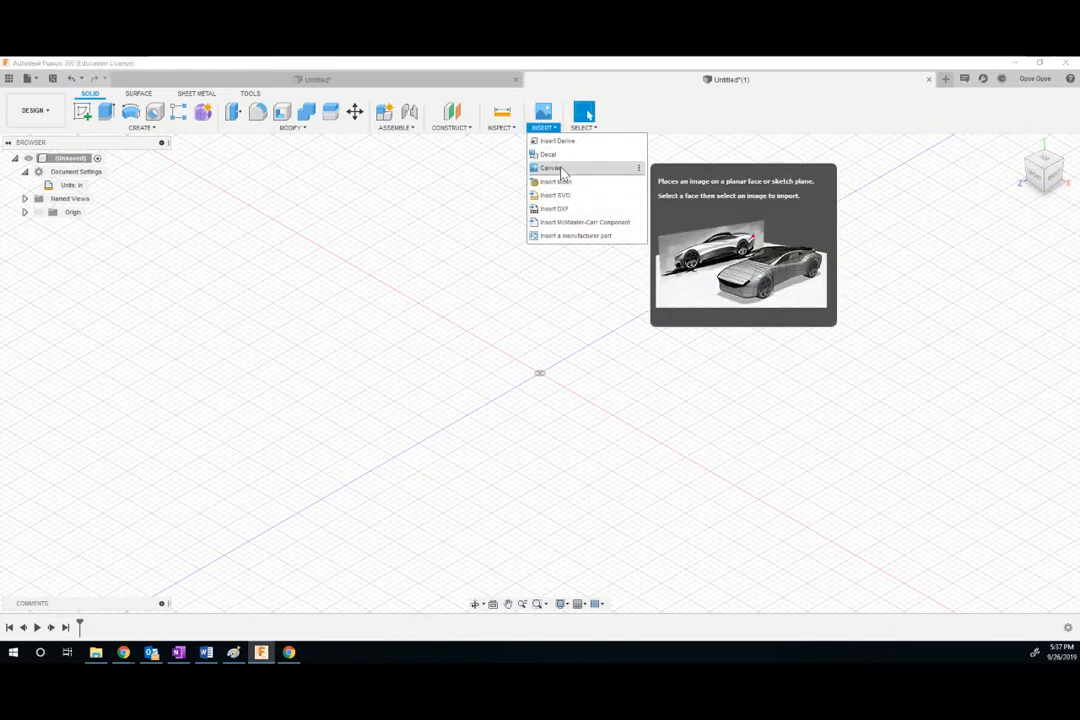
pyautogui.click(560, 168)
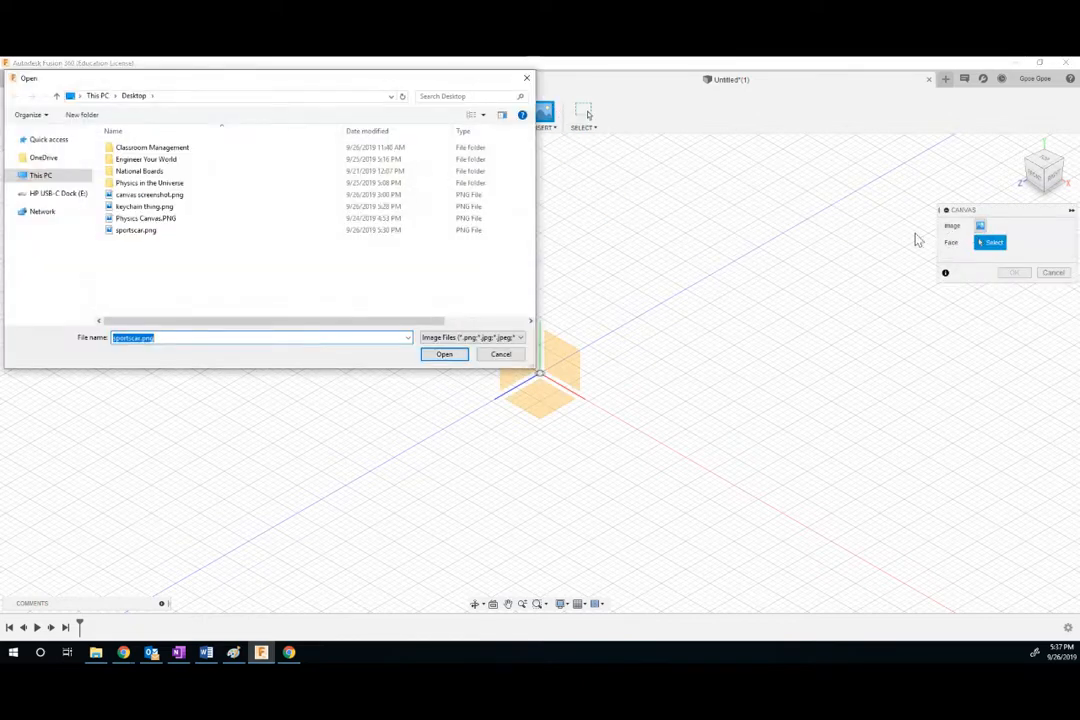
pyautogui.click(150, 231)
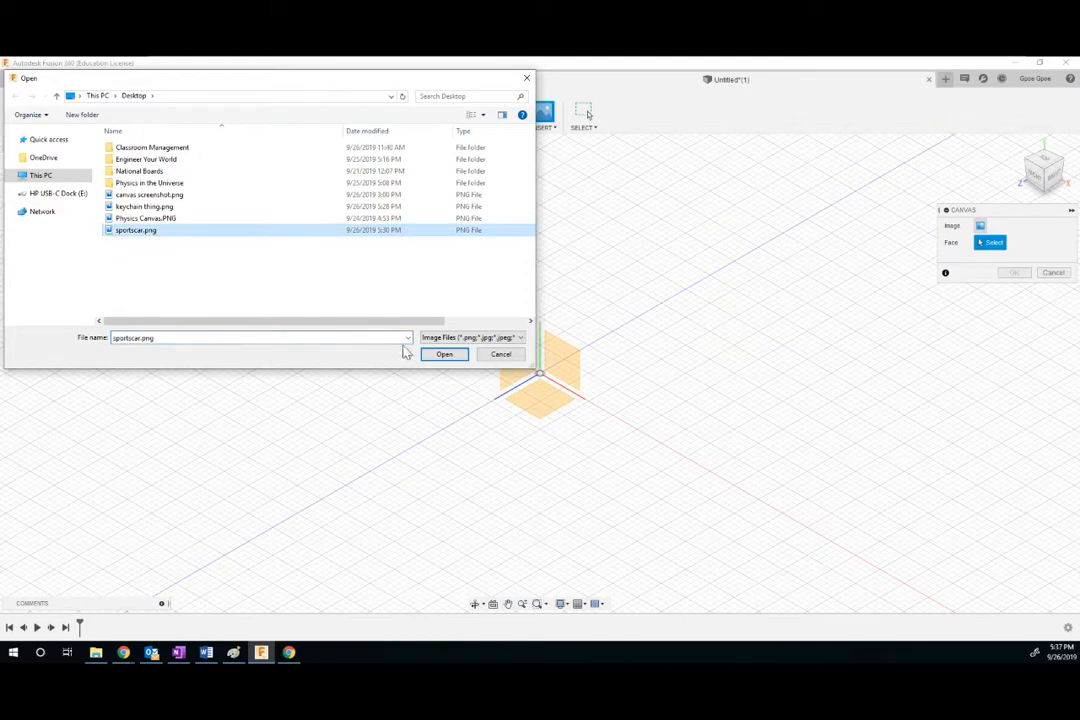
pyautogui.click(443, 355)
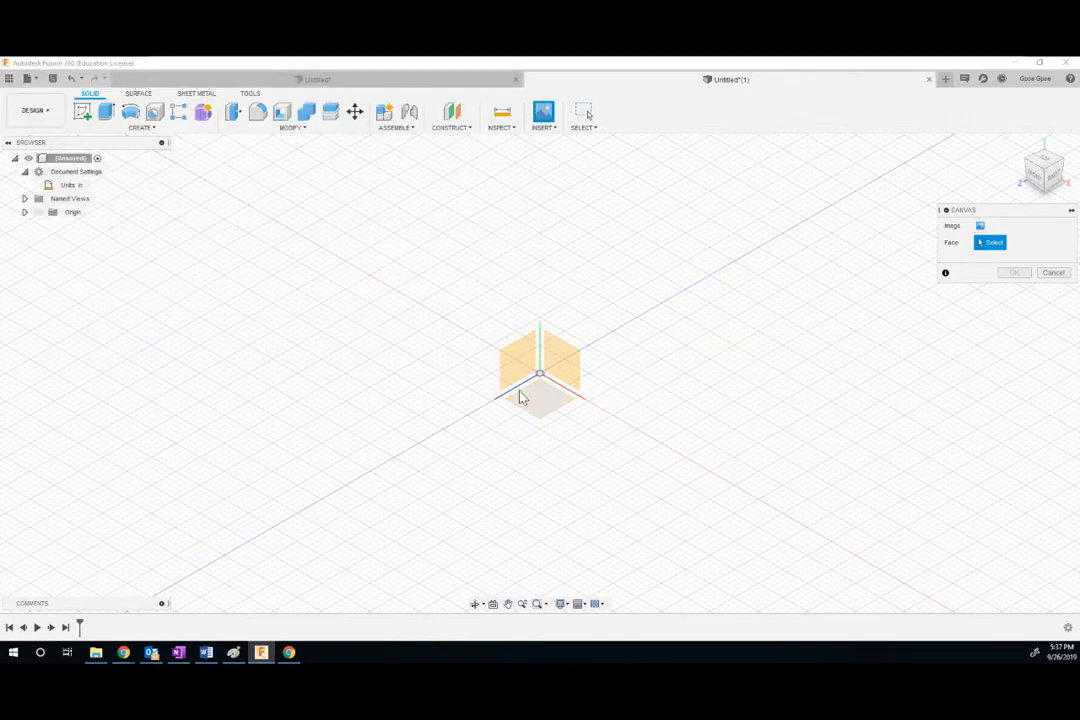
pyautogui.click(558, 402)
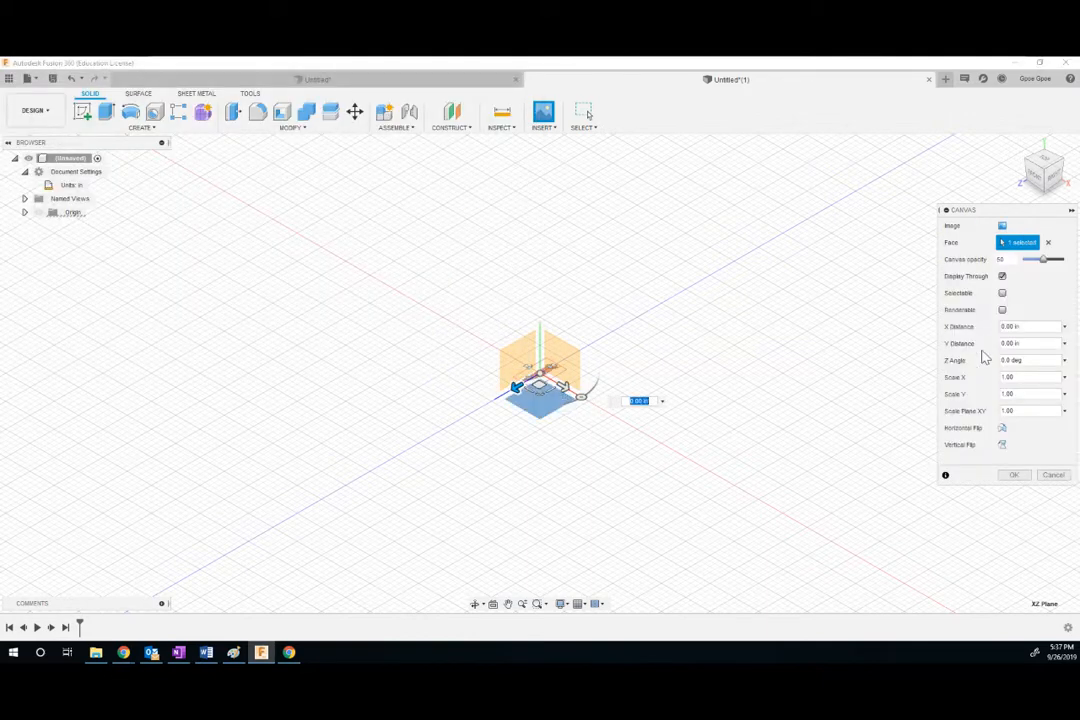
pyautogui.click(1013, 475)
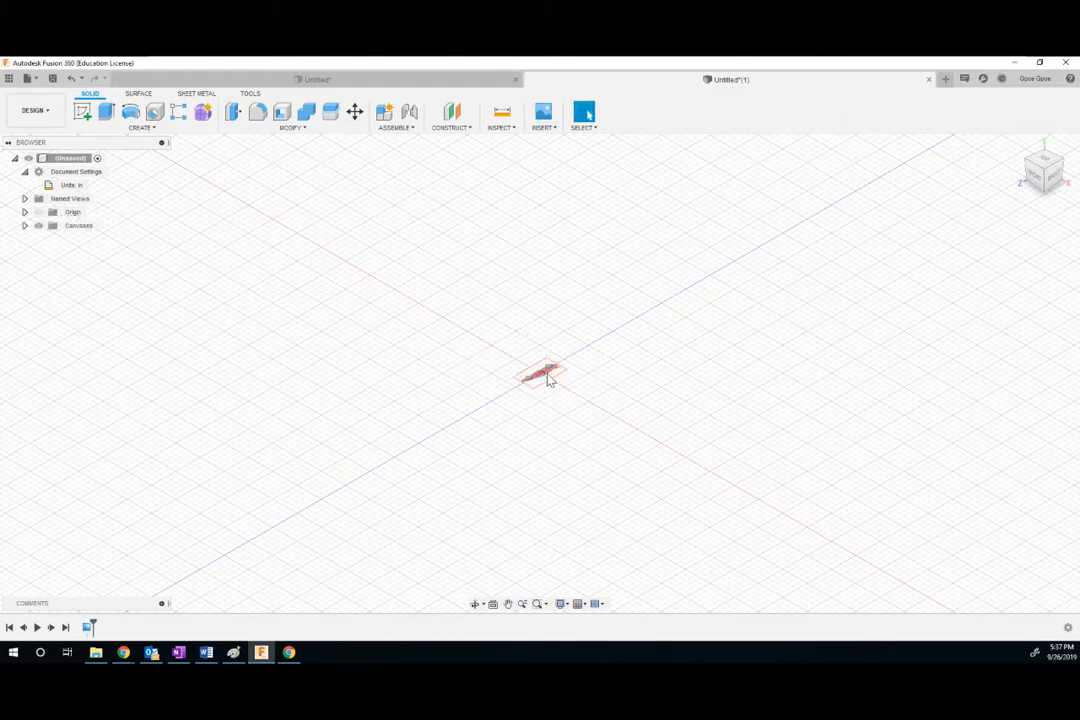
# Calibrate the sportscar canvas using the two corners of its long edge on the roof side of the car.
pyautogui.scroll(5, 540, 382)
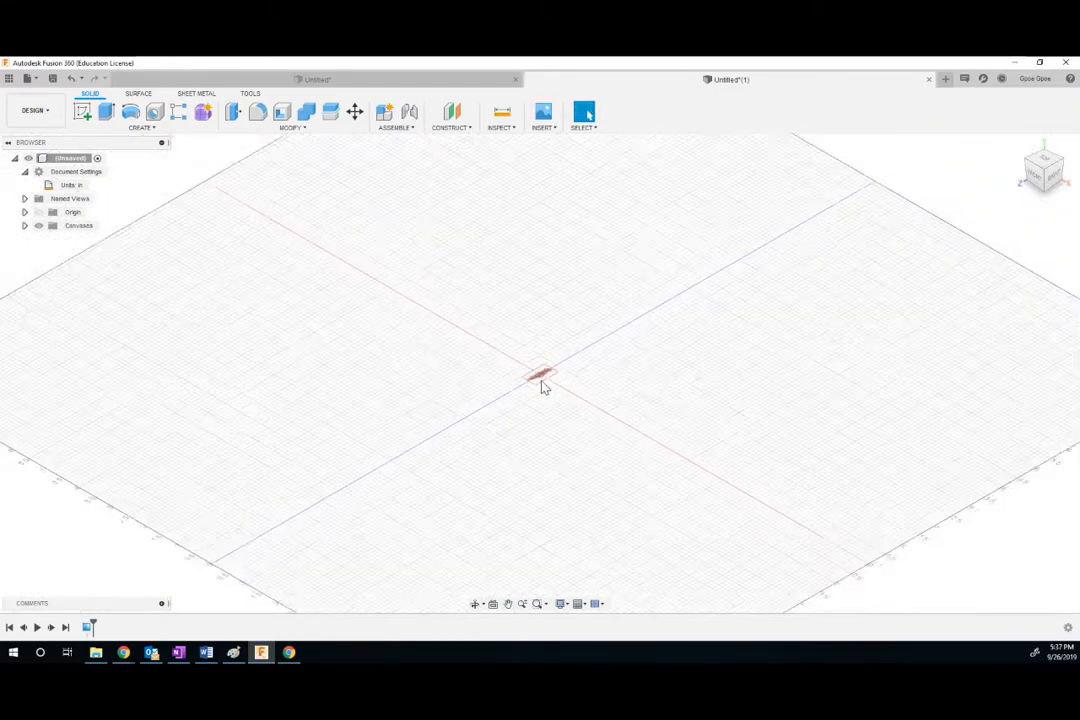
pyautogui.scroll(5, 537, 376)
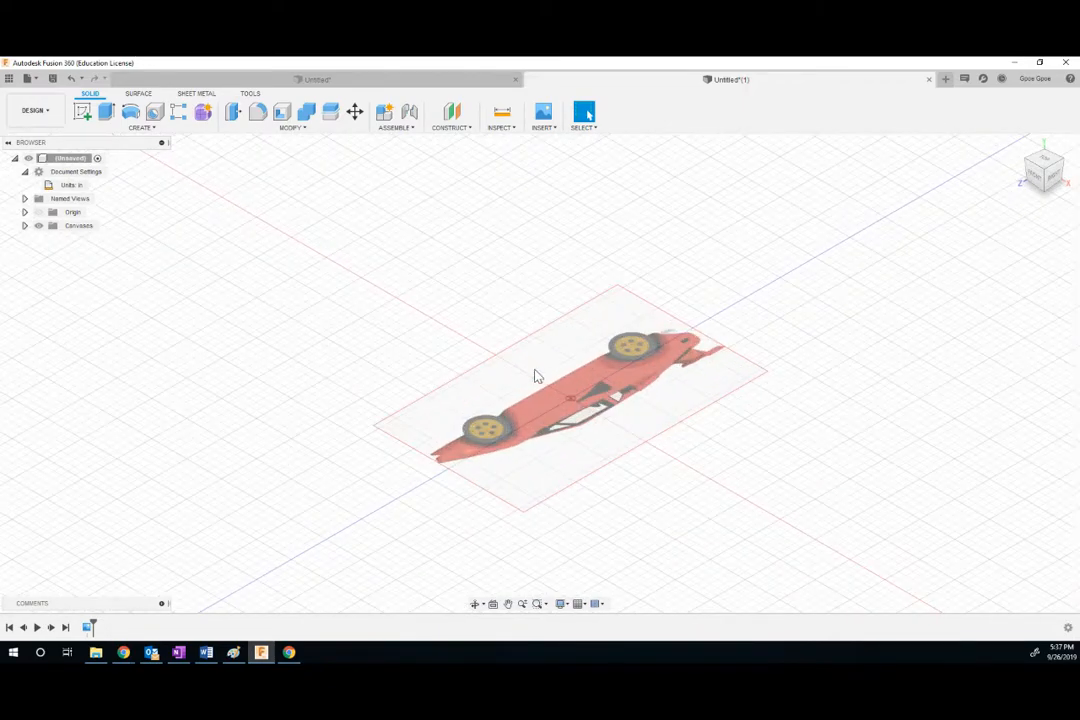
pyautogui.moveTo(586, 403); pyautogui.dragTo(497, 346, button='middle')
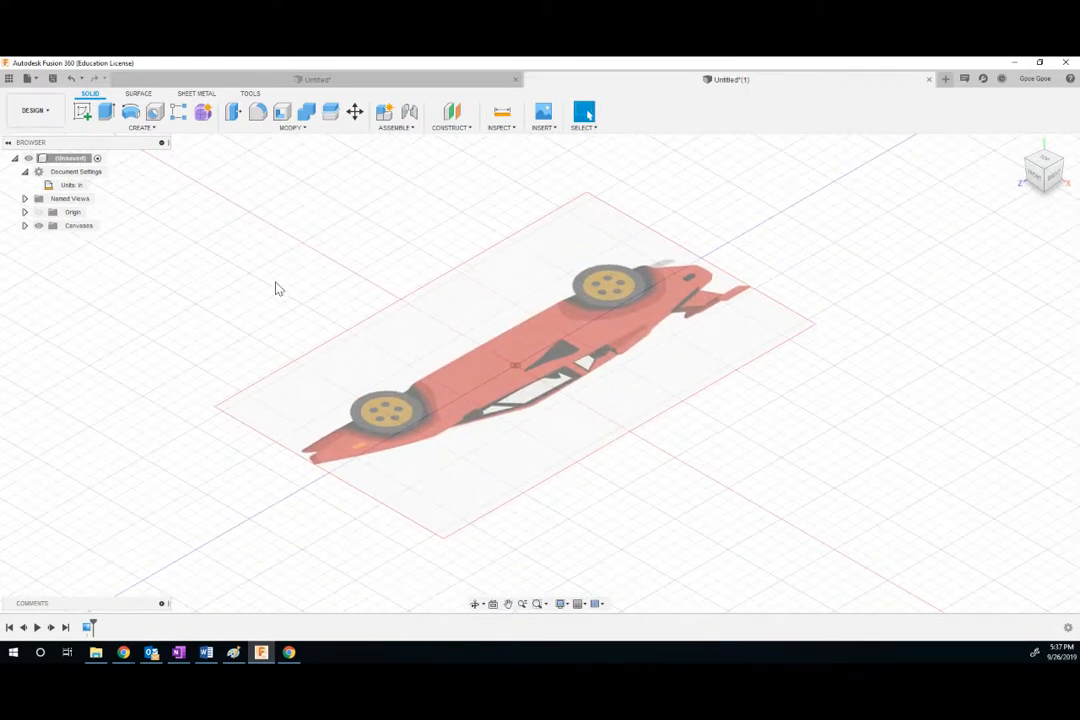
pyautogui.click(24, 225)
pyautogui.click(82, 241)
pyautogui.rightClick(81, 241)
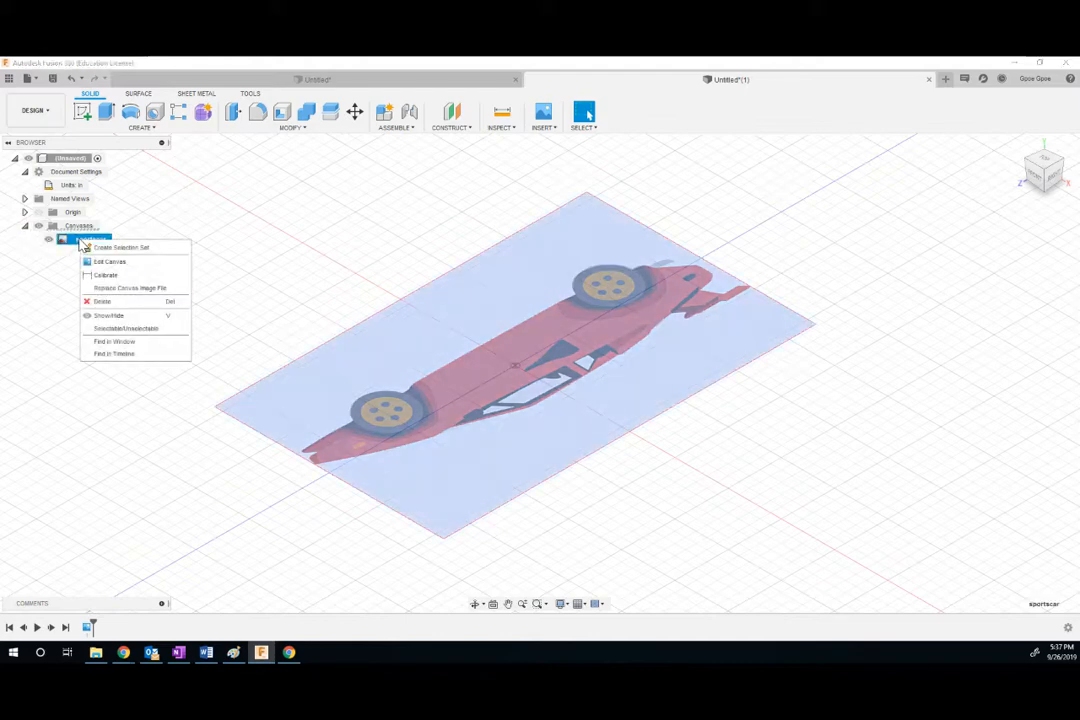
pyautogui.click(106, 275)
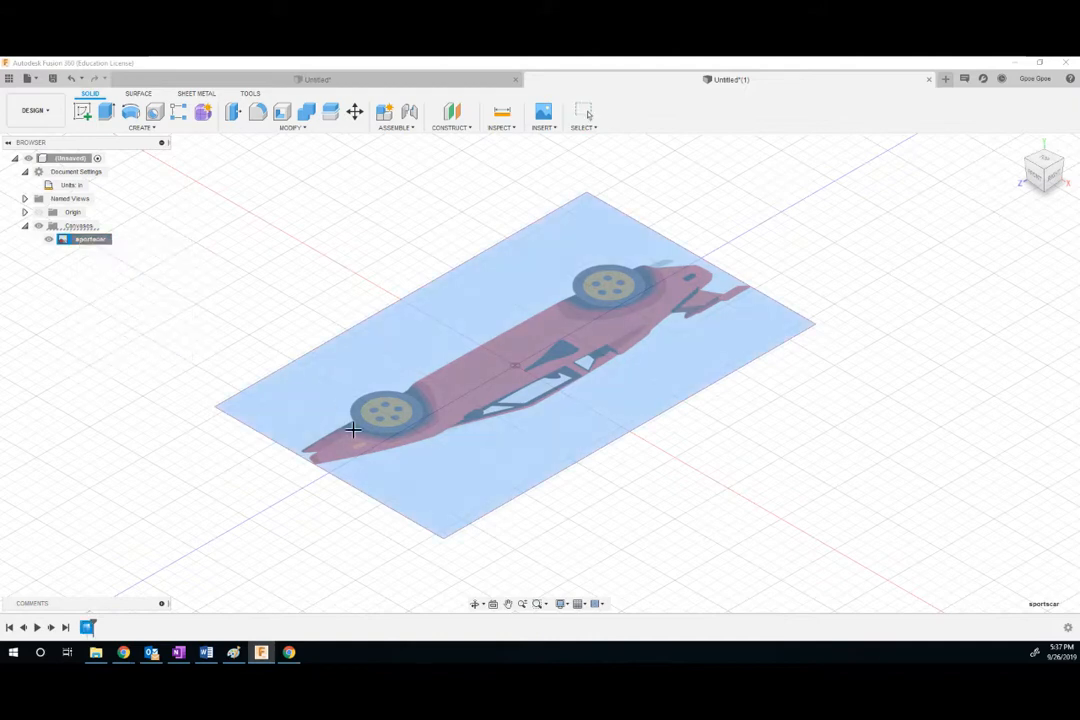
pyautogui.click(444, 538)
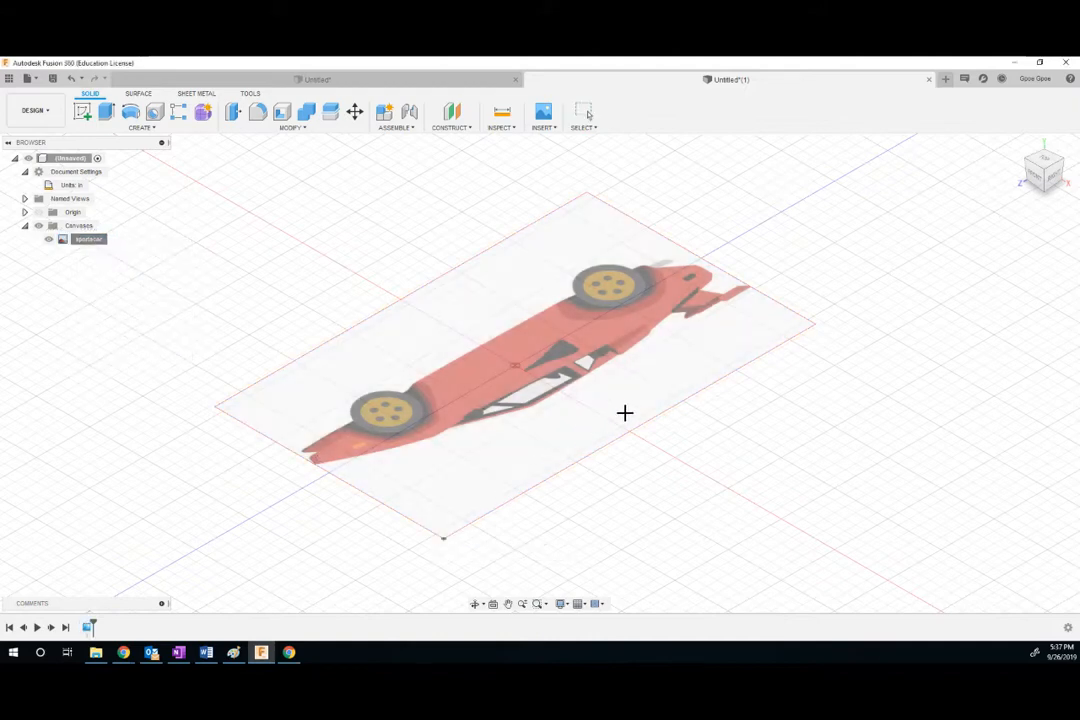
pyautogui.click(815, 327)
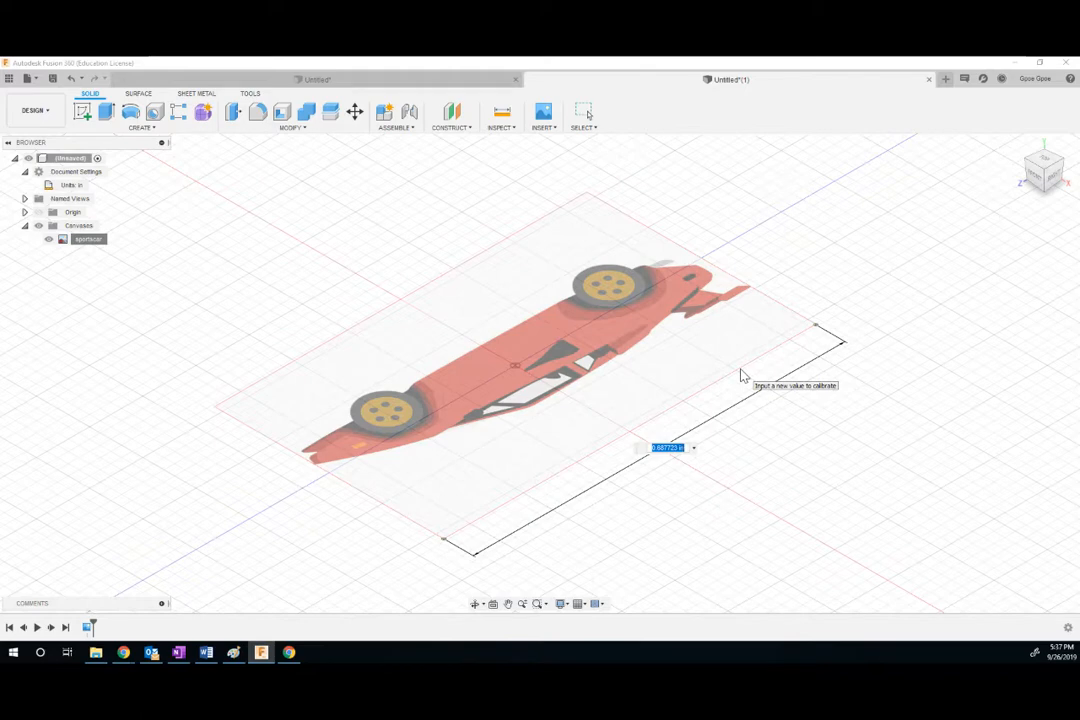
pyautogui.press('Return')
# Create a sketch on the horizontal XZ origin plane where the car canvas lies.
pyautogui.scroll(-6, 590, 337)
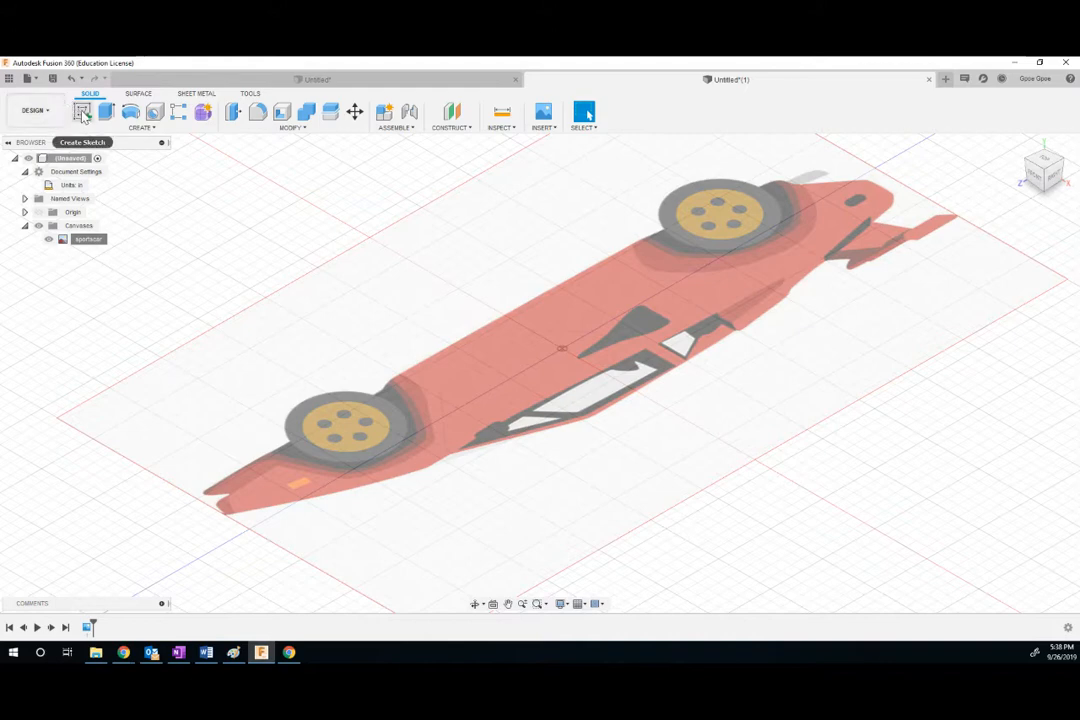
pyautogui.click(83, 111)
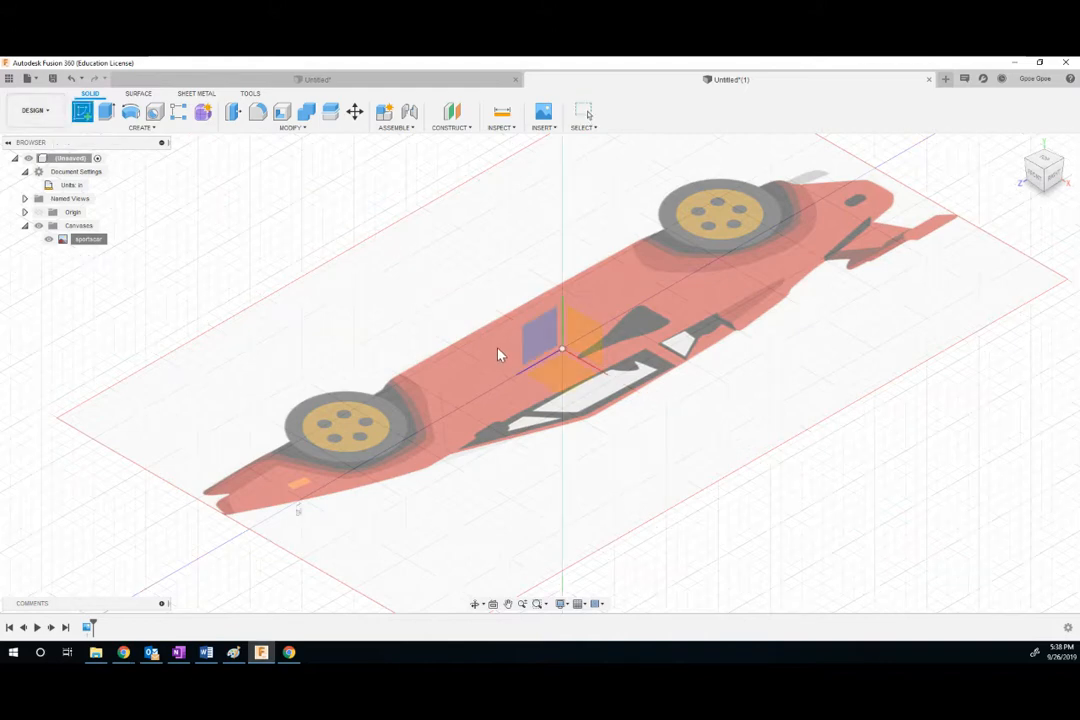
pyautogui.click(567, 376)
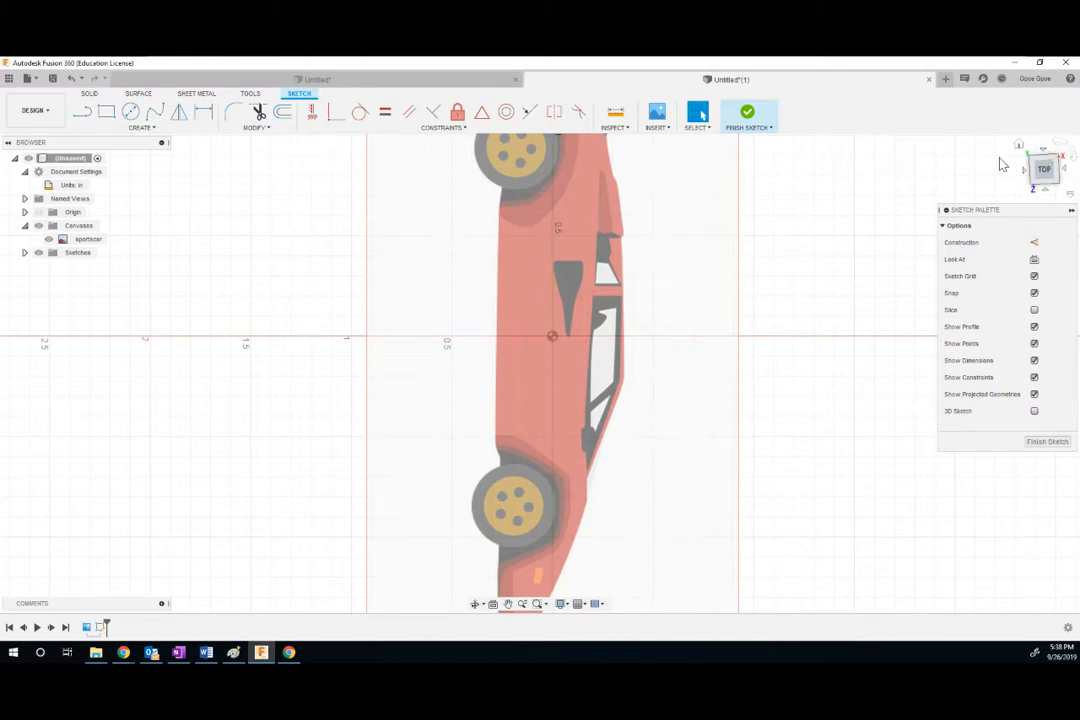
pyautogui.click(1043, 150)
pyautogui.scroll(2, 520, 323)
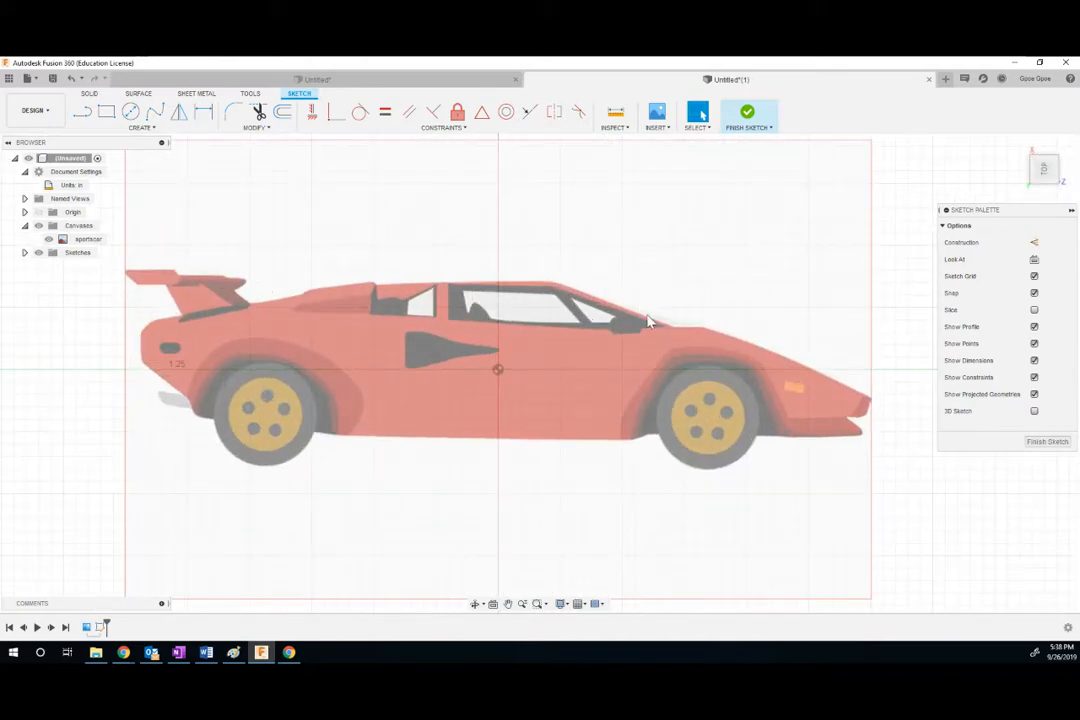
# Trace the car's rear end with connected lines, from beside the rear wheel up around the bumper to the body's upper rear corner.
pyautogui.click(80, 118)
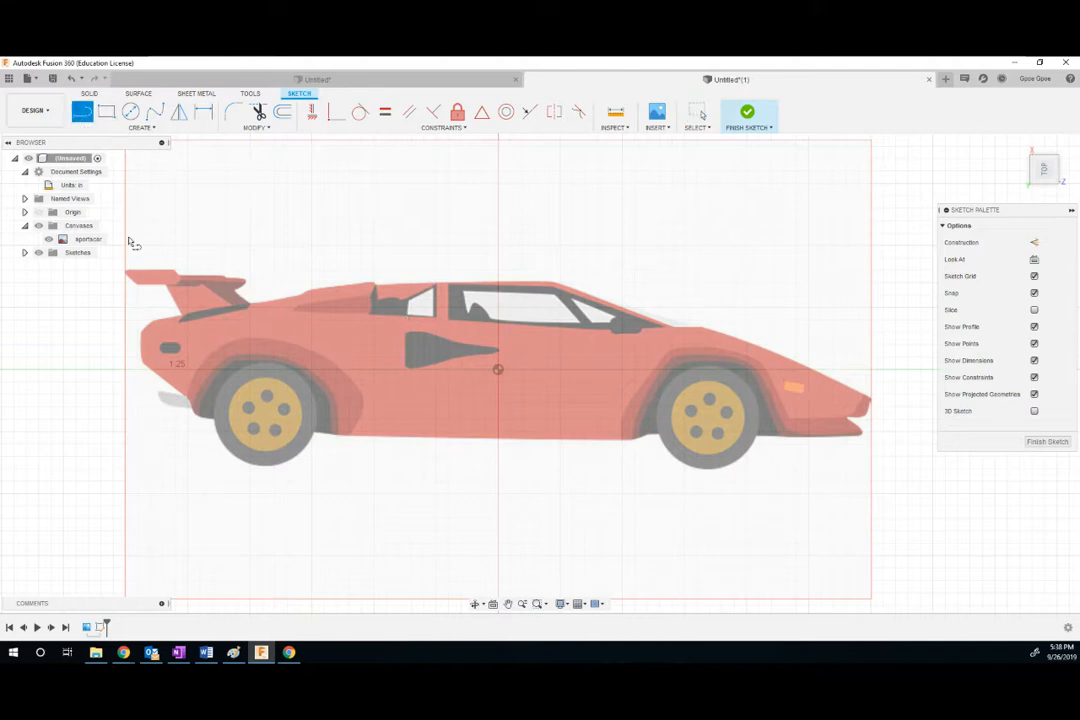
pyautogui.click(213, 420)
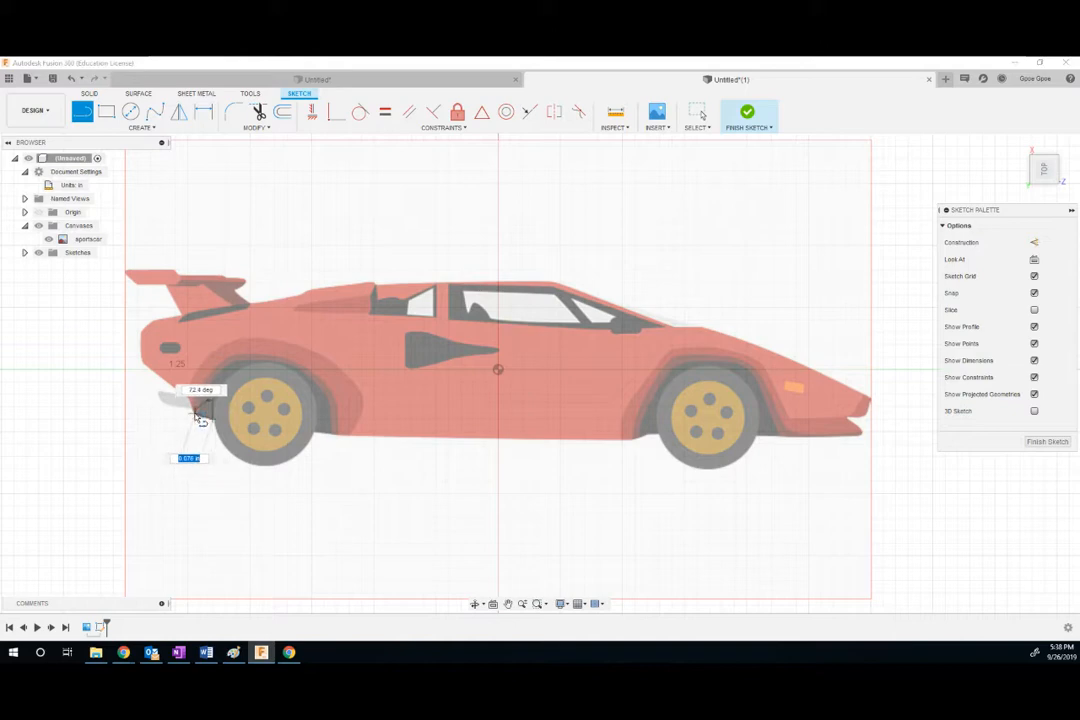
pyautogui.click(194, 410)
pyautogui.click(187, 401)
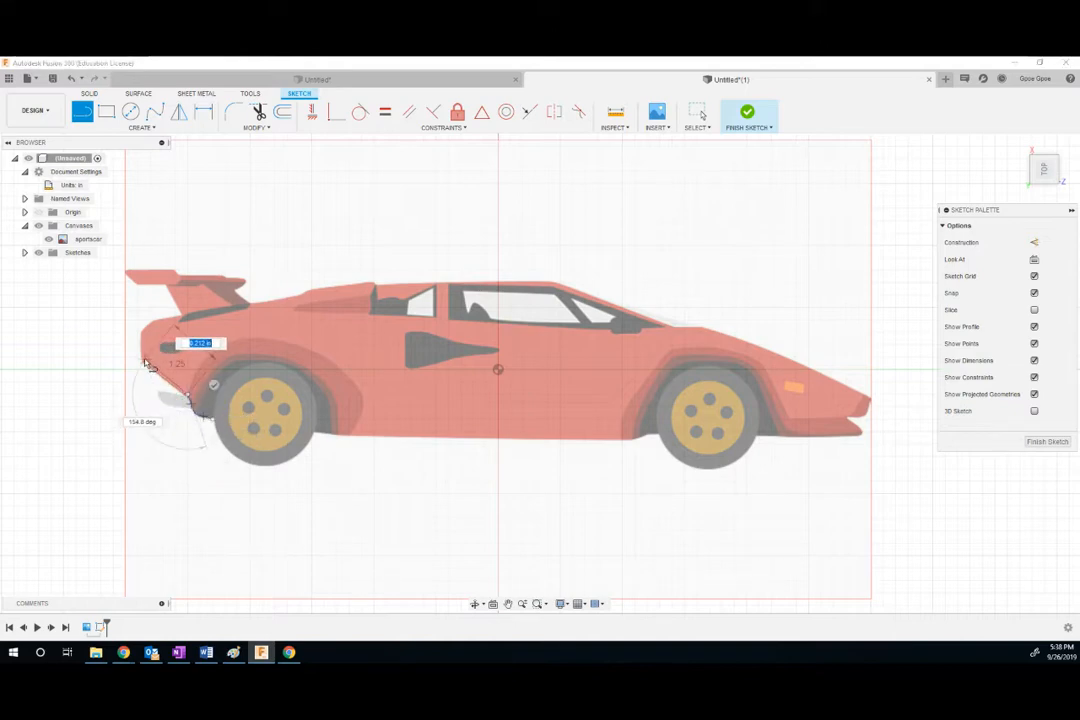
pyautogui.click(141, 355)
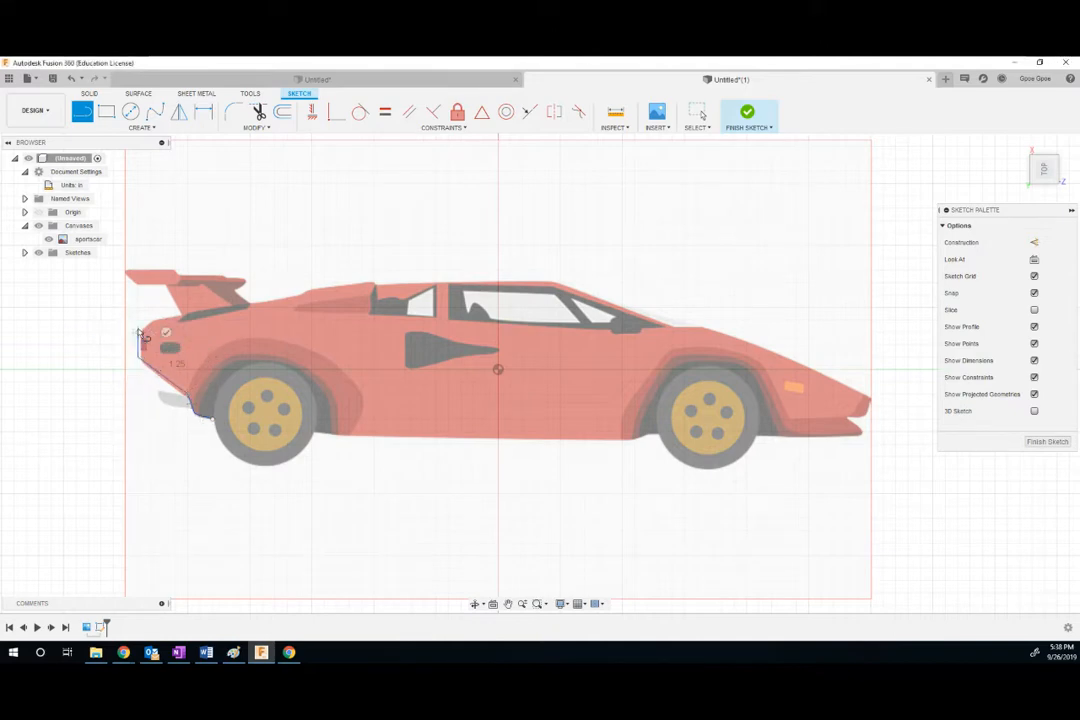
pyautogui.click(145, 327)
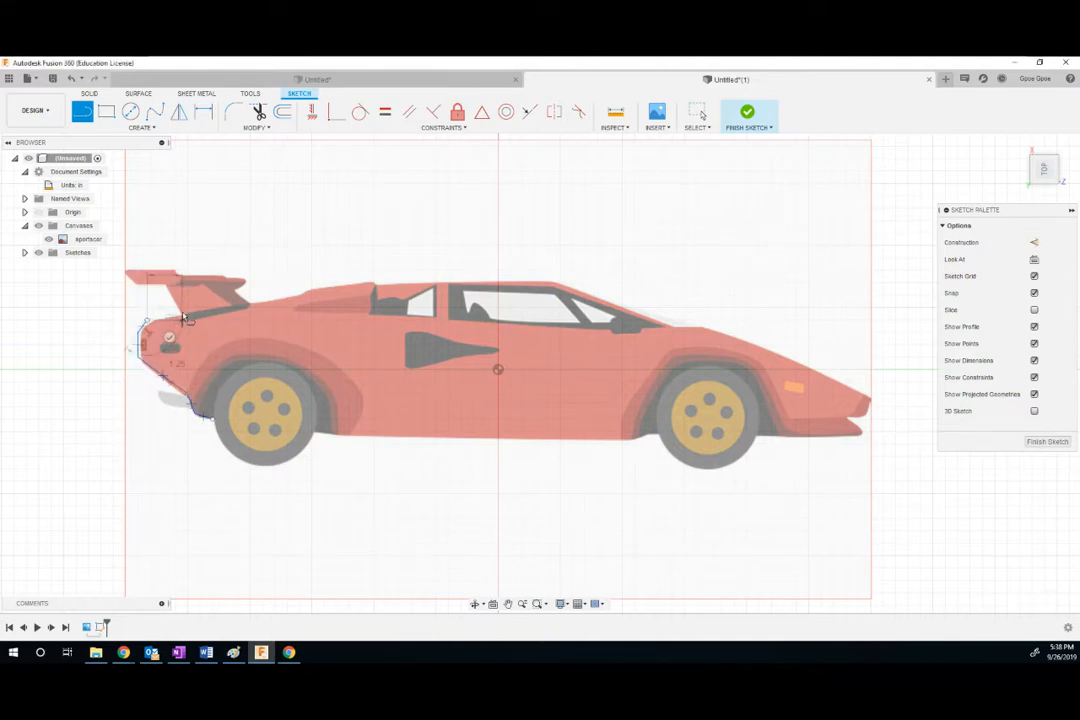
# Trace the rear spoiler with connected lines and continue along the rear deck to the start of the raised engine cover.
pyautogui.click(172, 295)
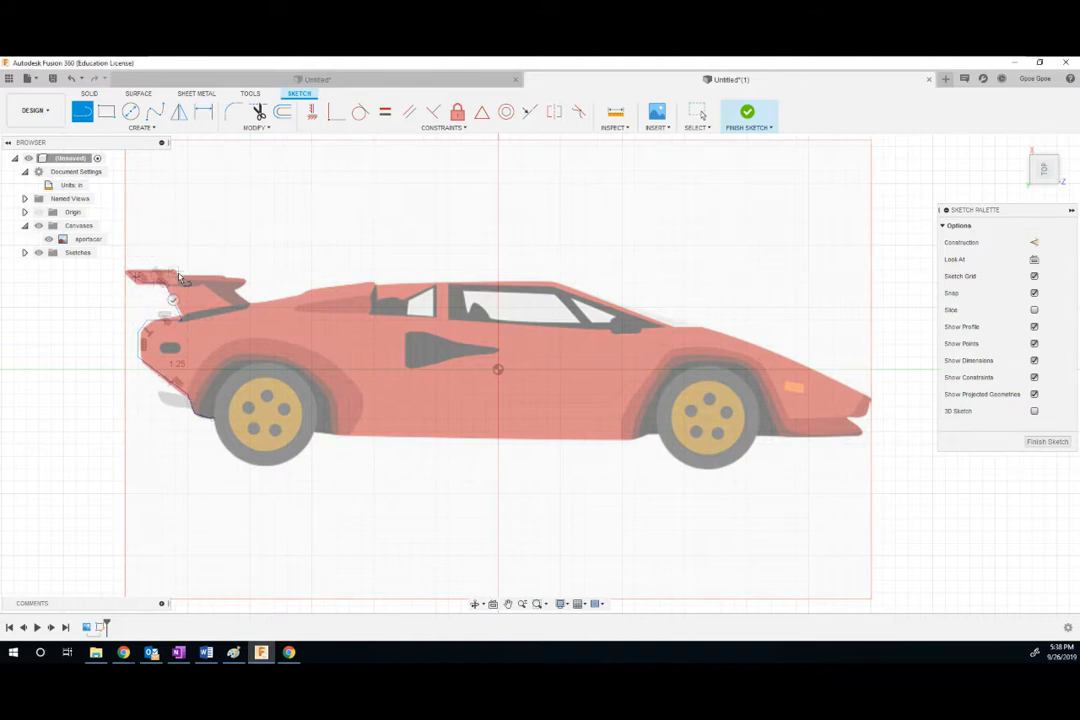
pyautogui.click(244, 289)
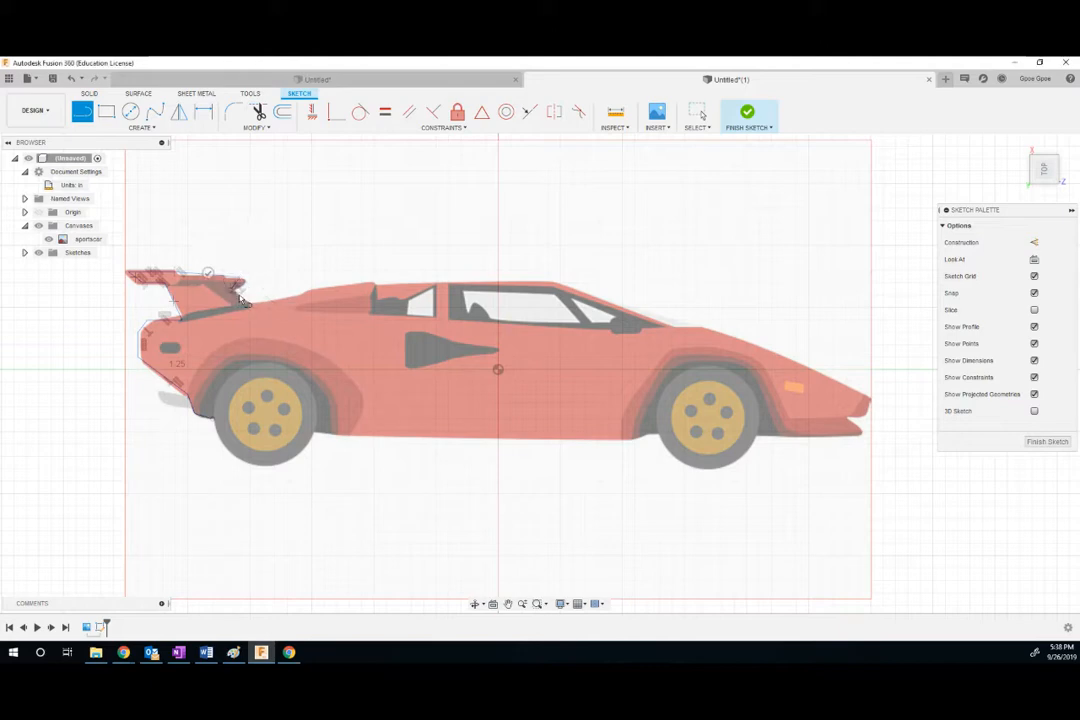
pyautogui.click(300, 296)
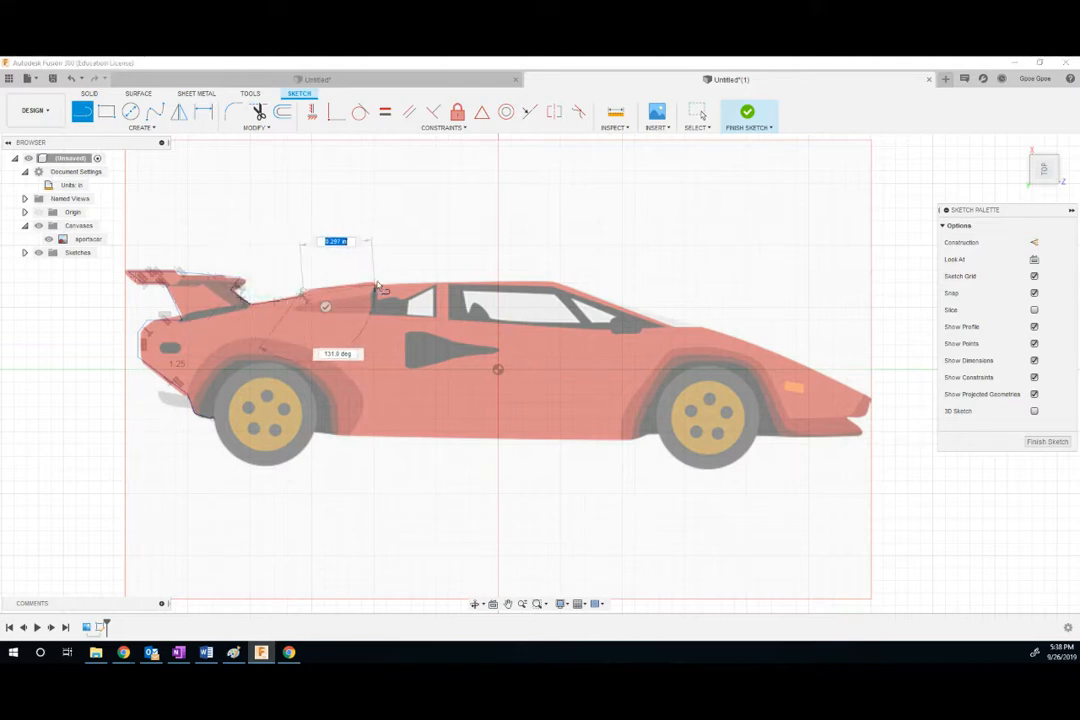
# Continue the connected outline over the engine cover, roof, windshield and hood to the front nose of the car.
pyautogui.click(375, 285)
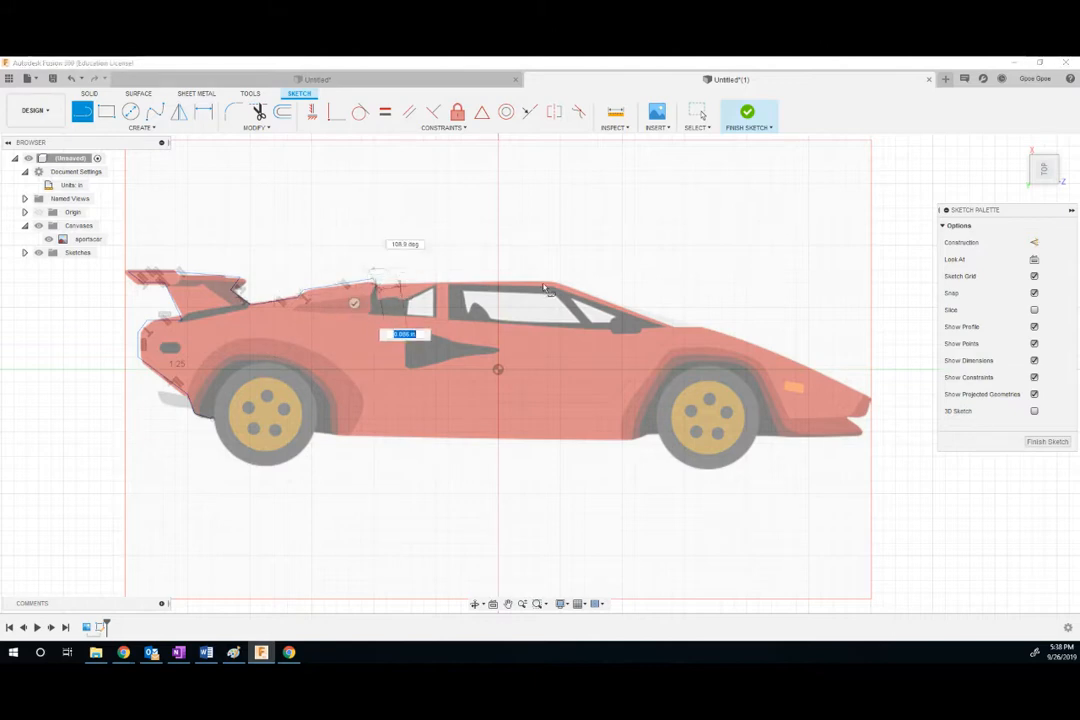
pyautogui.click(553, 282)
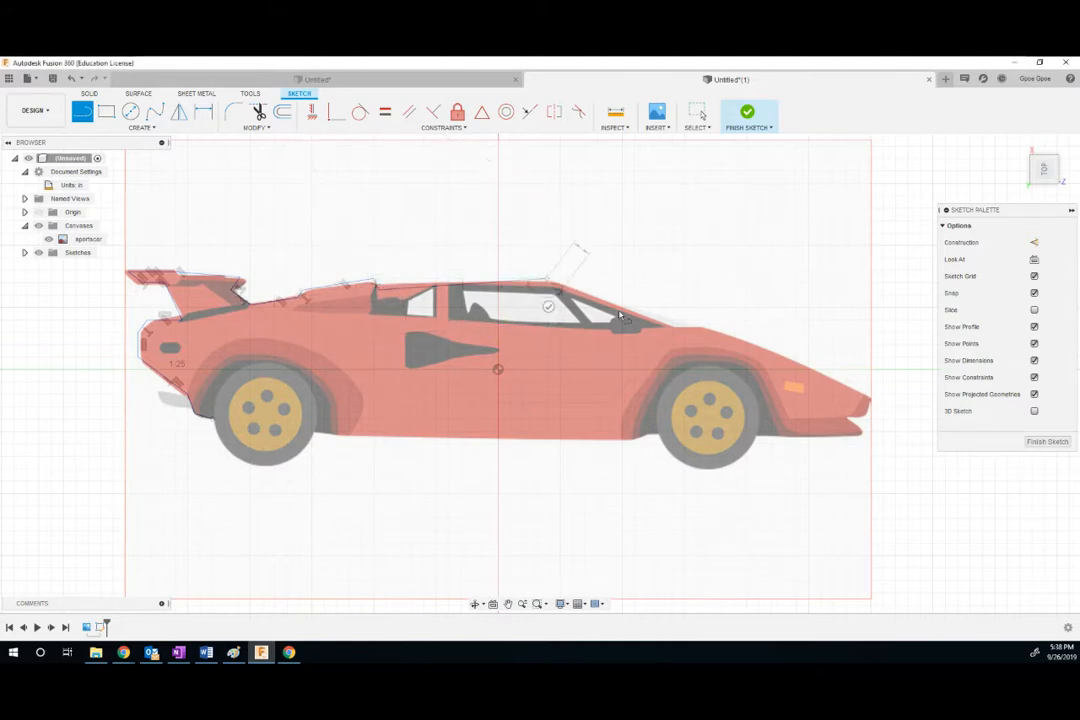
pyautogui.click(696, 325)
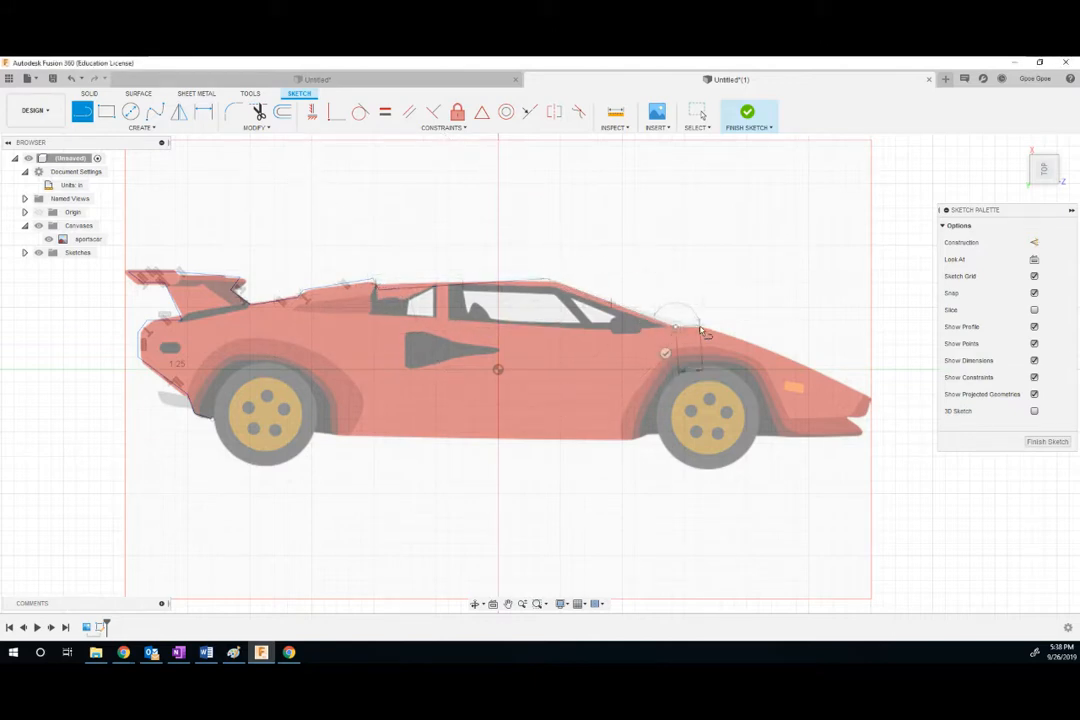
pyautogui.click(868, 412)
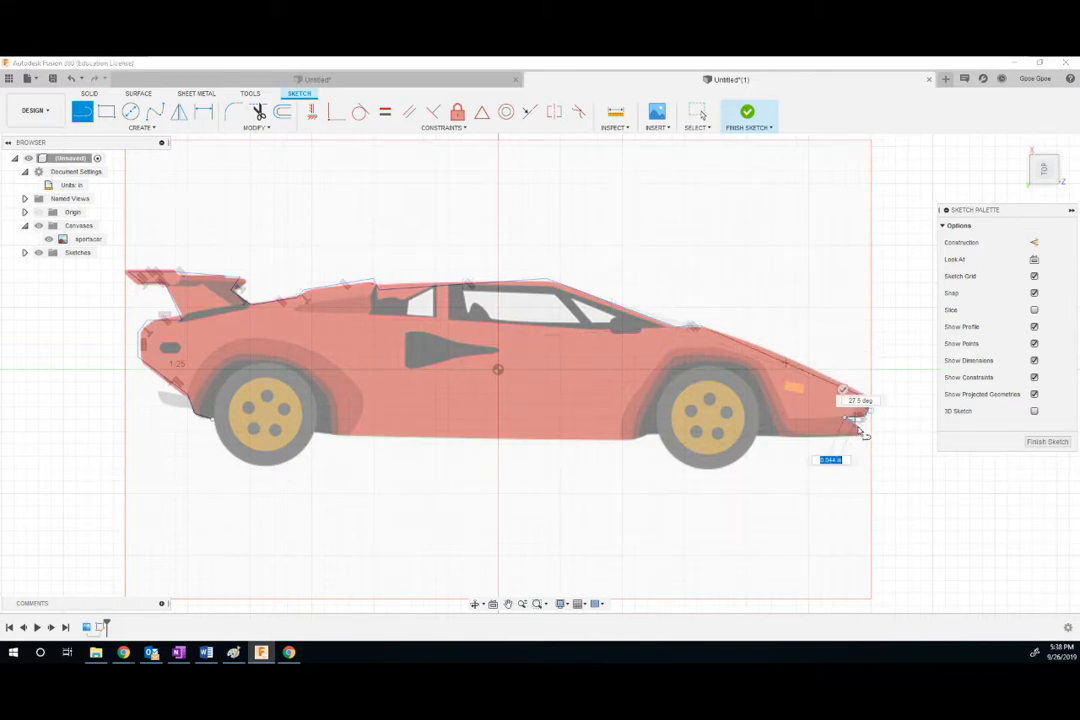
# Trace the front lip and the underside across both wheels, close the outline at the rear starting point, and finish the sketch.
pyautogui.click(864, 432)
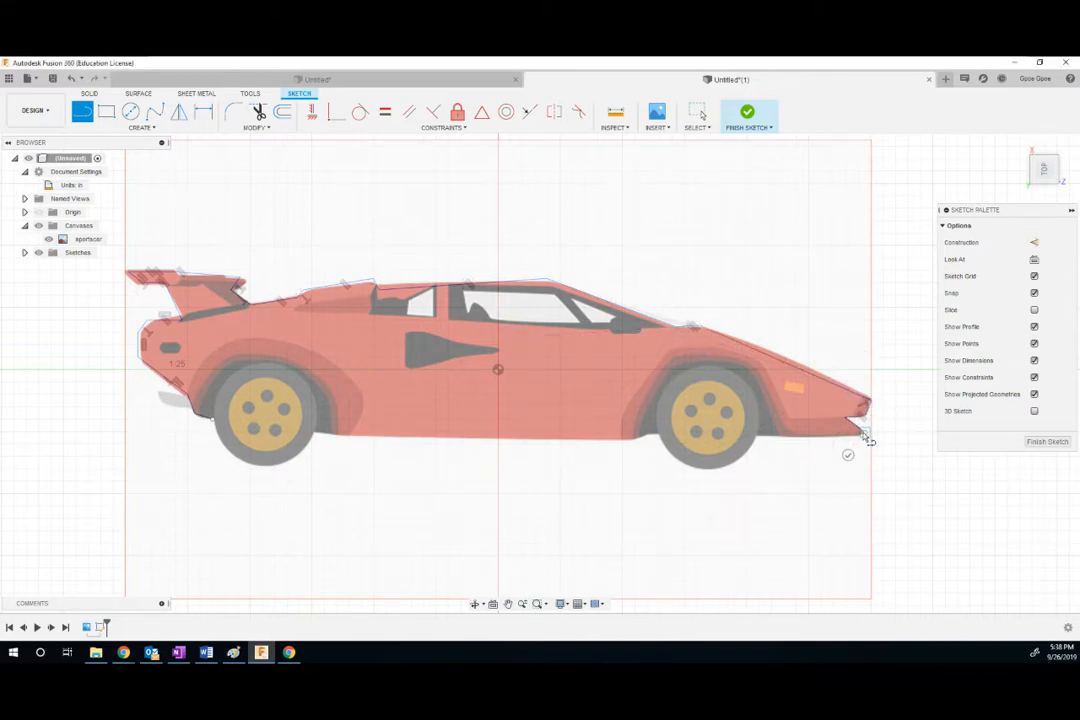
pyautogui.click(758, 441)
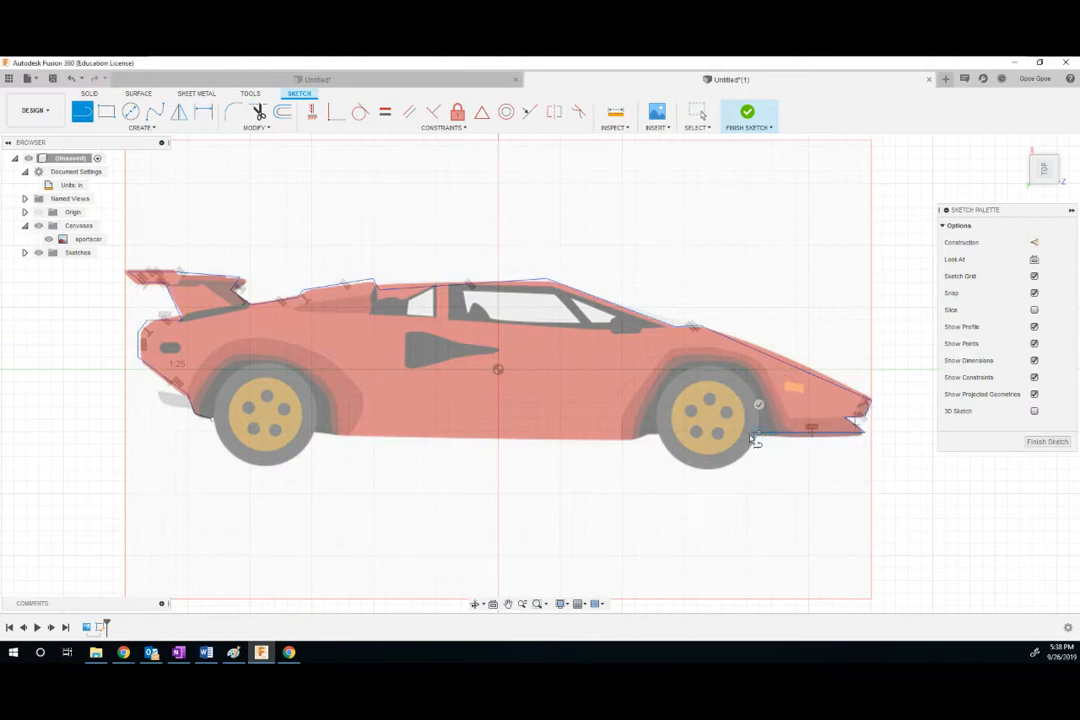
pyautogui.click(337, 440)
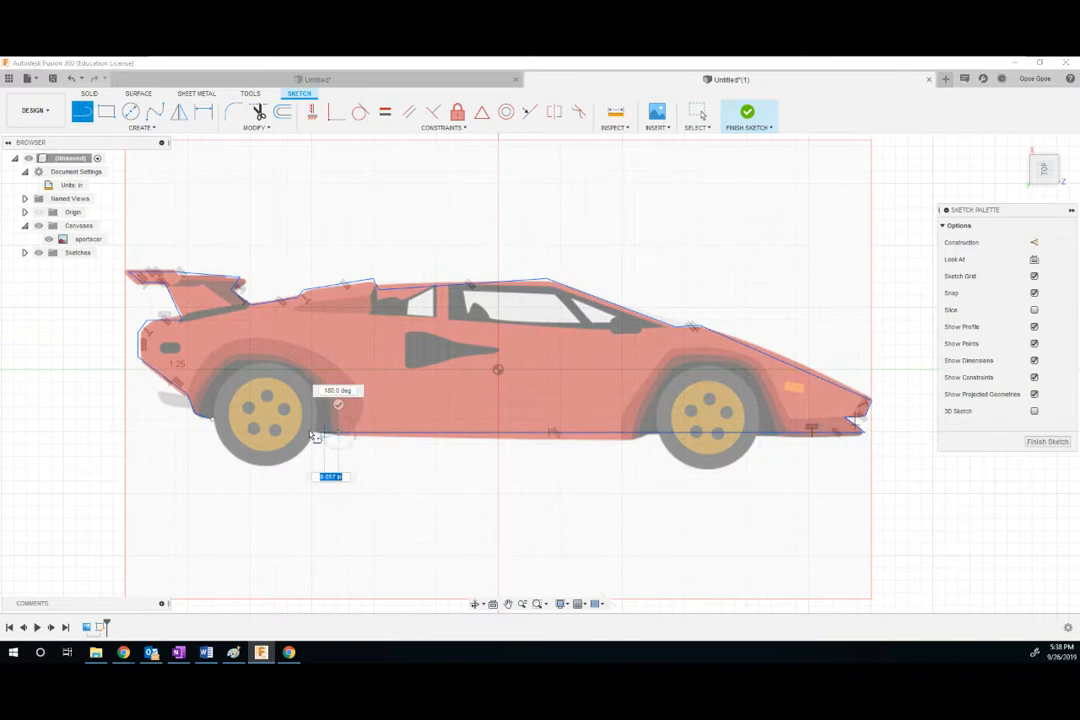
pyautogui.click(217, 424)
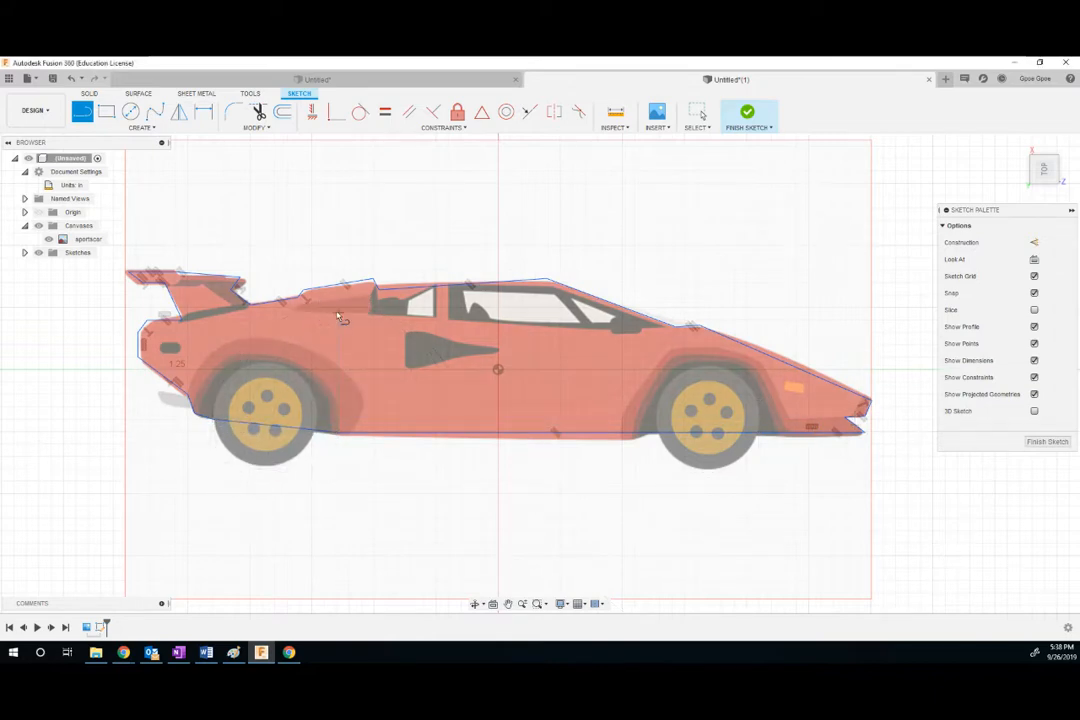
pyautogui.click(747, 113)
# Extrude the closed car profile 0.125 in as a new body.
pyautogui.click(106, 111)
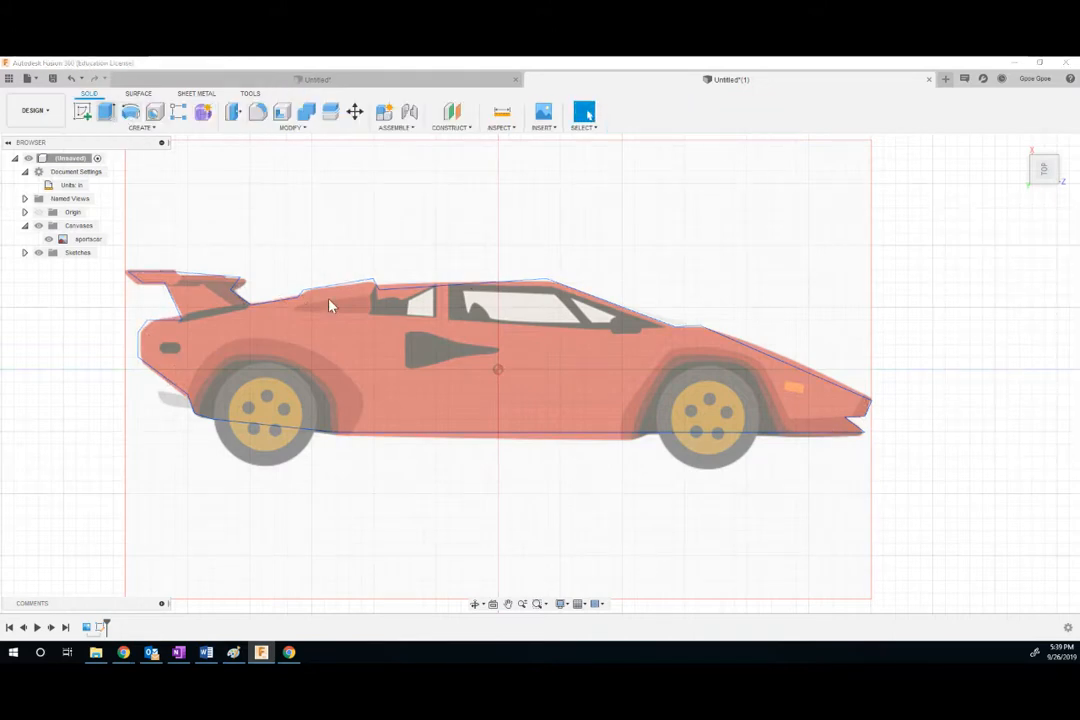
pyautogui.click(345, 350)
pyautogui.keyDown('shift'); pyautogui.moveTo(440, 366); pyautogui.dragTo(444, 322, button='middle'); pyautogui.keyUp('shift')
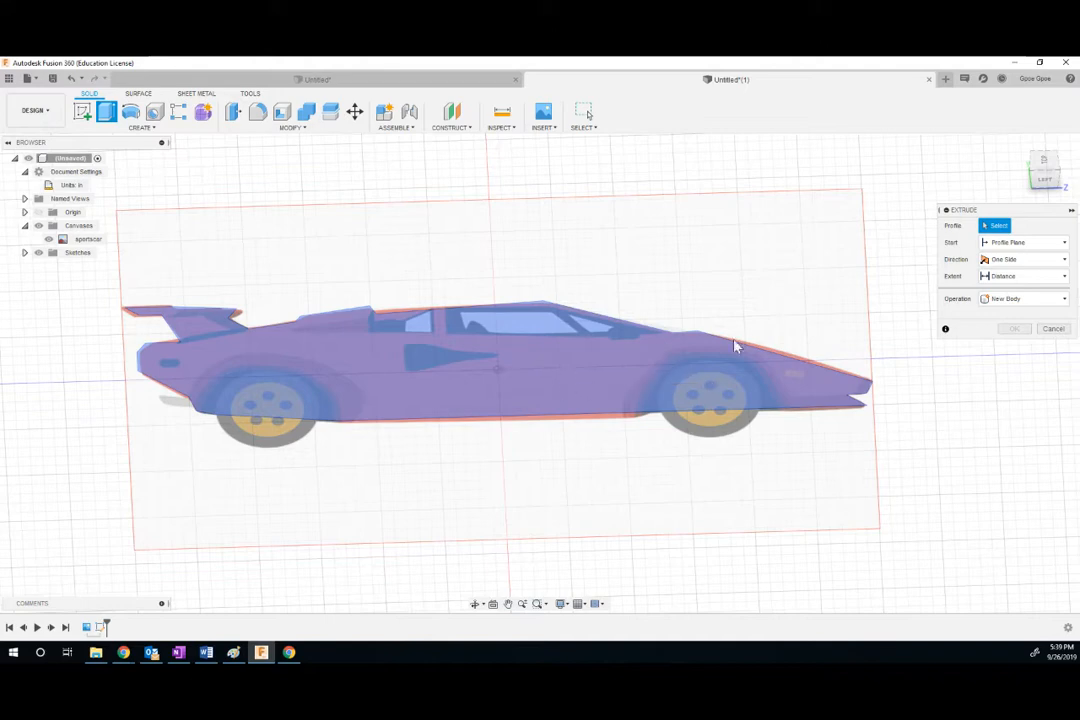
pyautogui.click(489, 364)
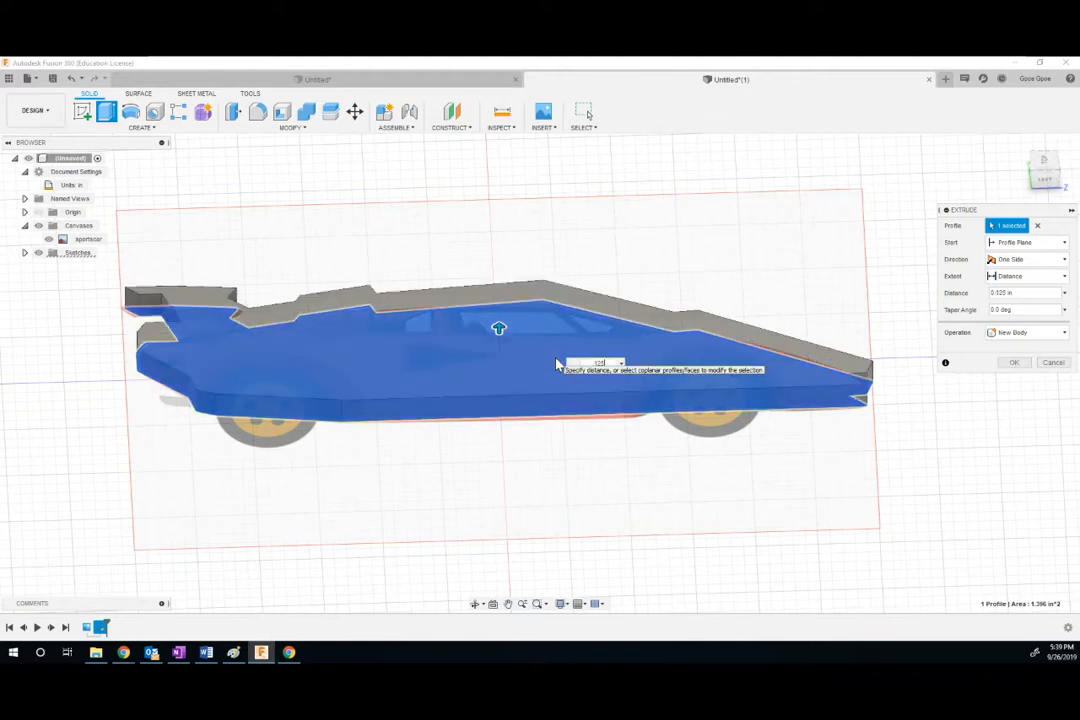
pyautogui.write('/8')
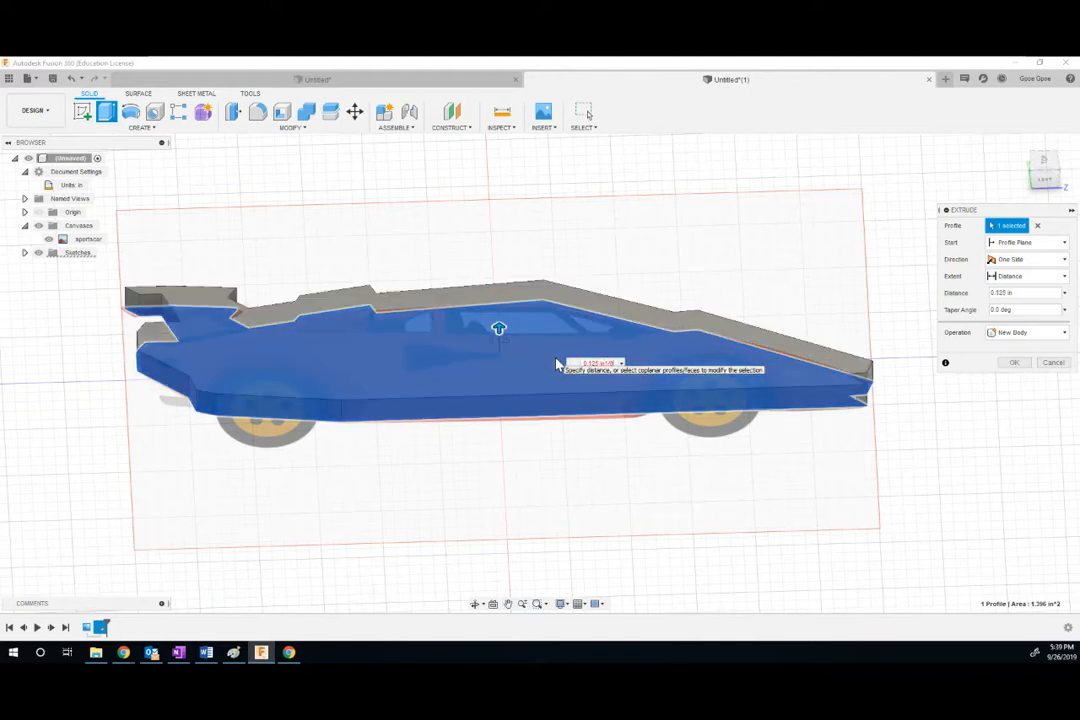
pyautogui.hotkey('ctrl', 'a')
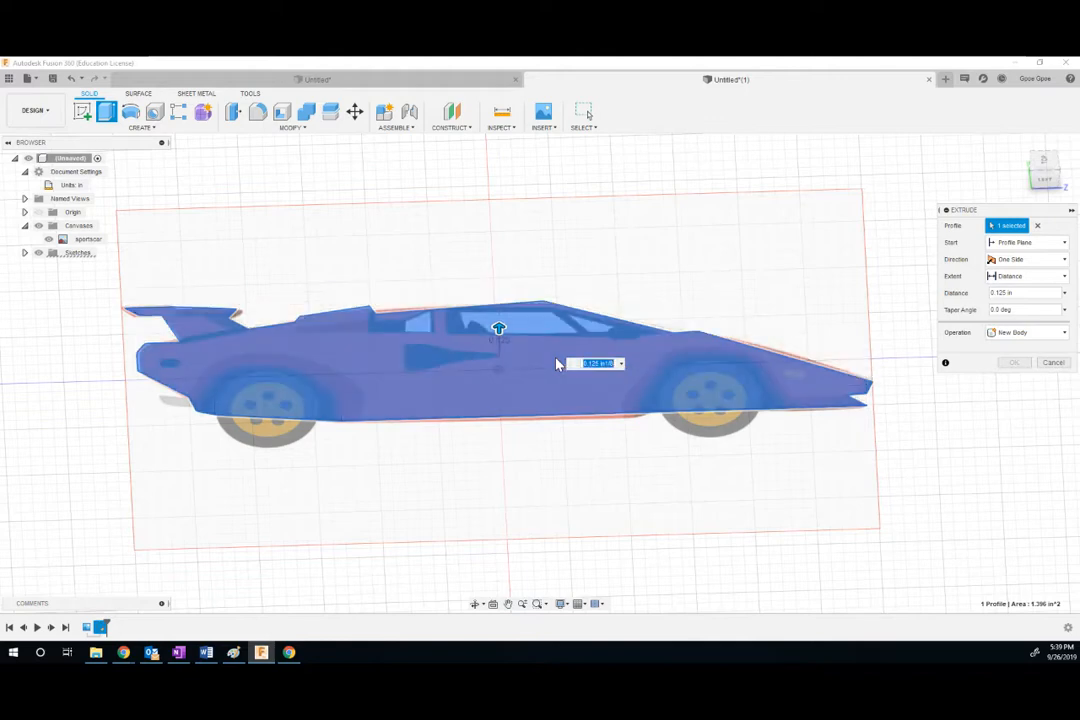
pyautogui.press('BackSpace')
pyautogui.press('Return')
pyautogui.keyDown('shift'); pyautogui.moveTo(508, 334); pyautogui.dragTo(440, 340, button='middle'); pyautogui.keyUp('shift')
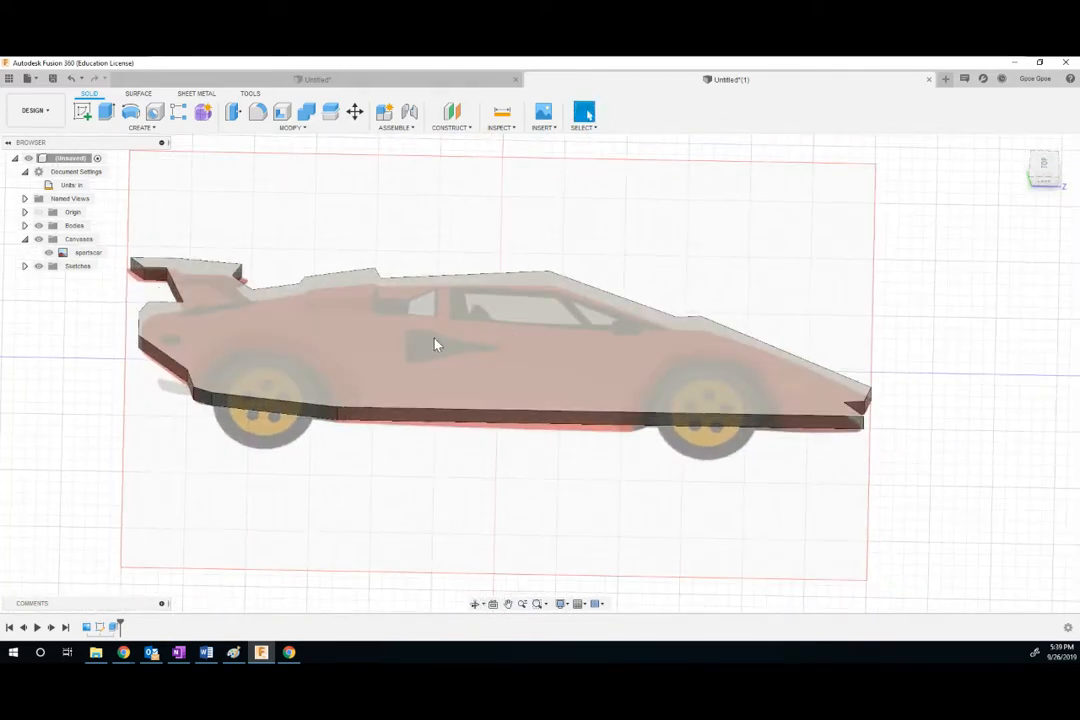
# Hide the canvas to inspect the extruded car body on its own, and show the canvas again.
pyautogui.click(62, 252)
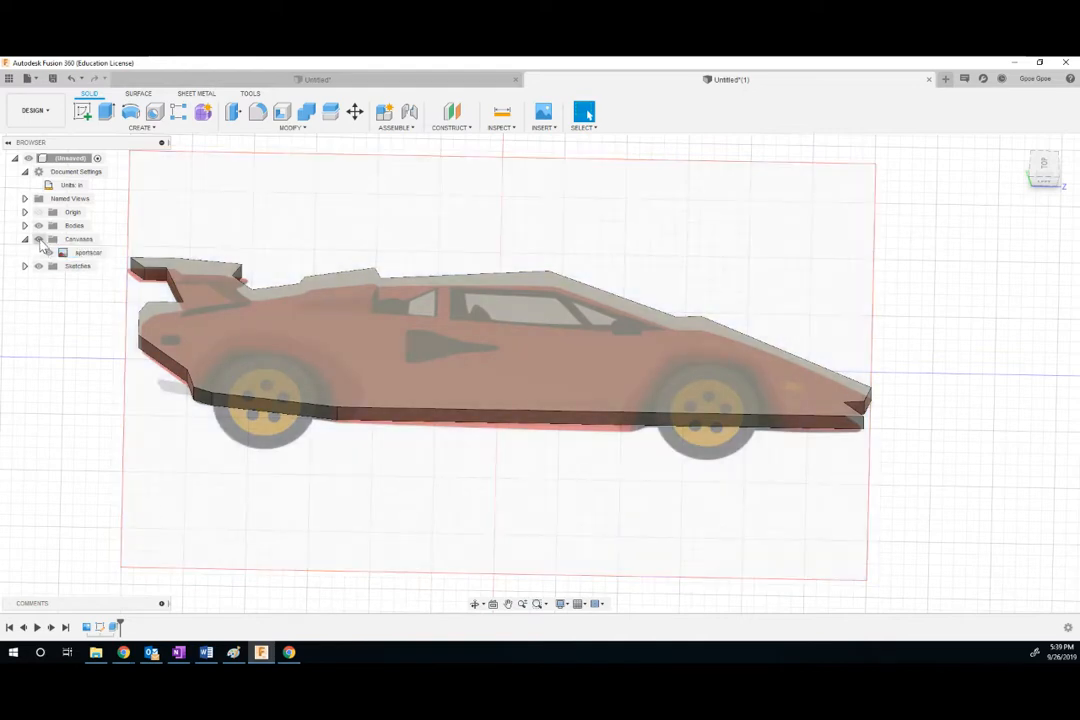
pyautogui.click(40, 241)
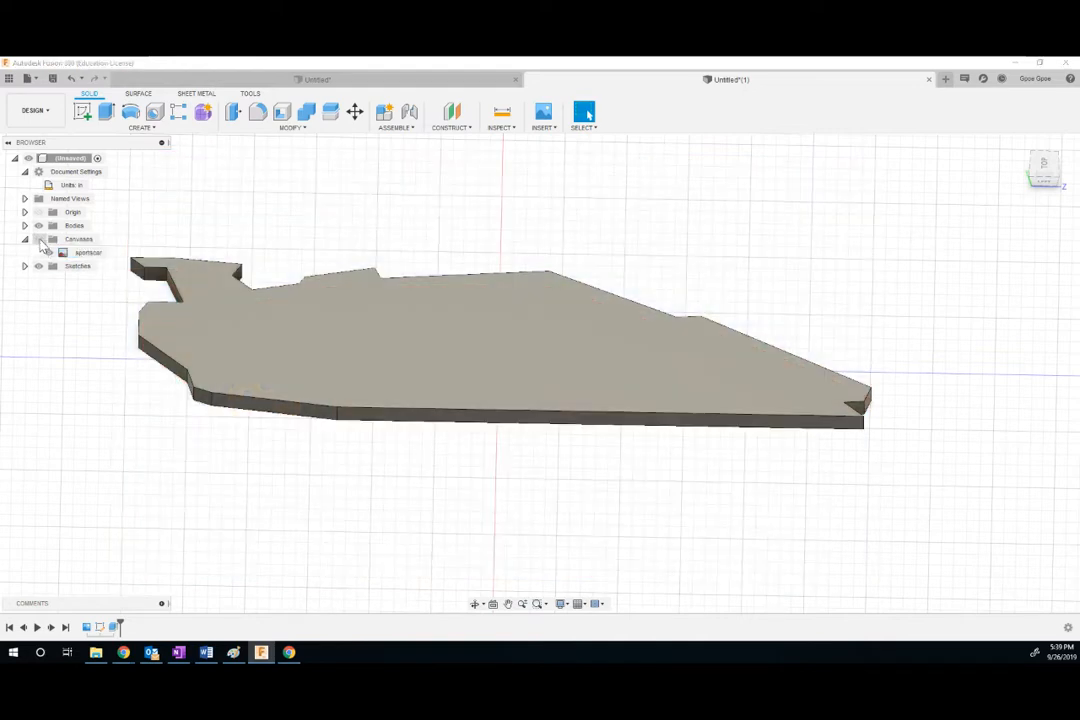
pyautogui.click(39, 240)
# Create a sketch on the top face of the extruded car body.
pyautogui.keyDown('shift'); pyautogui.moveTo(475, 313); pyautogui.dragTo(482, 330, button='middle'); pyautogui.keyUp('shift')
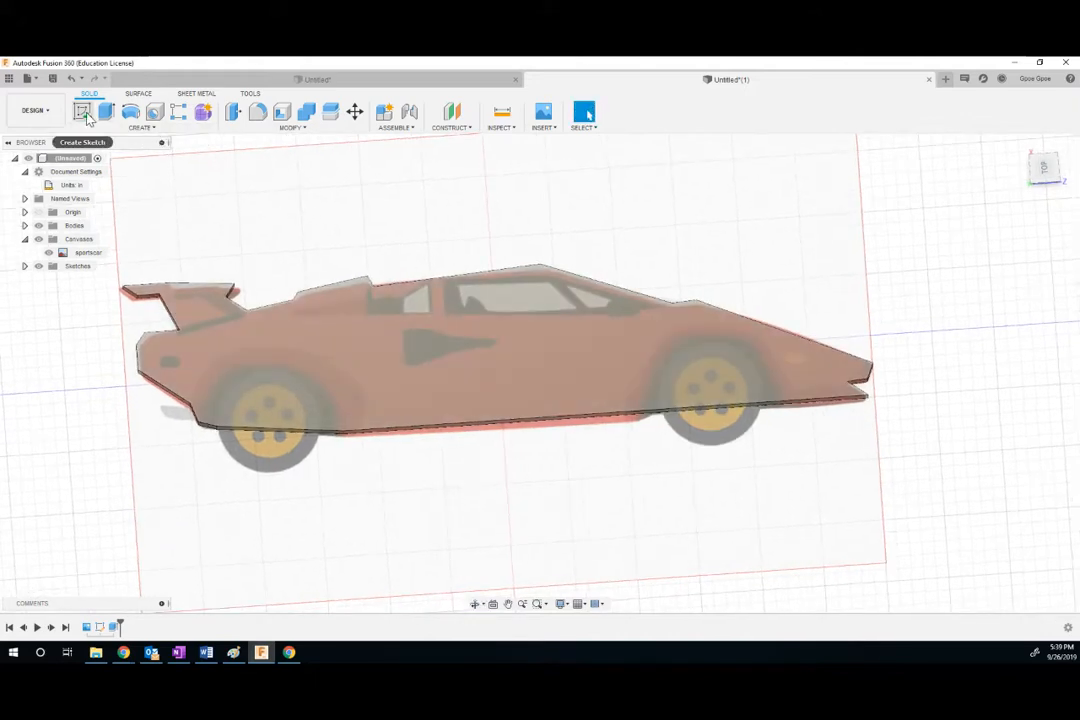
pyautogui.click(84, 113)
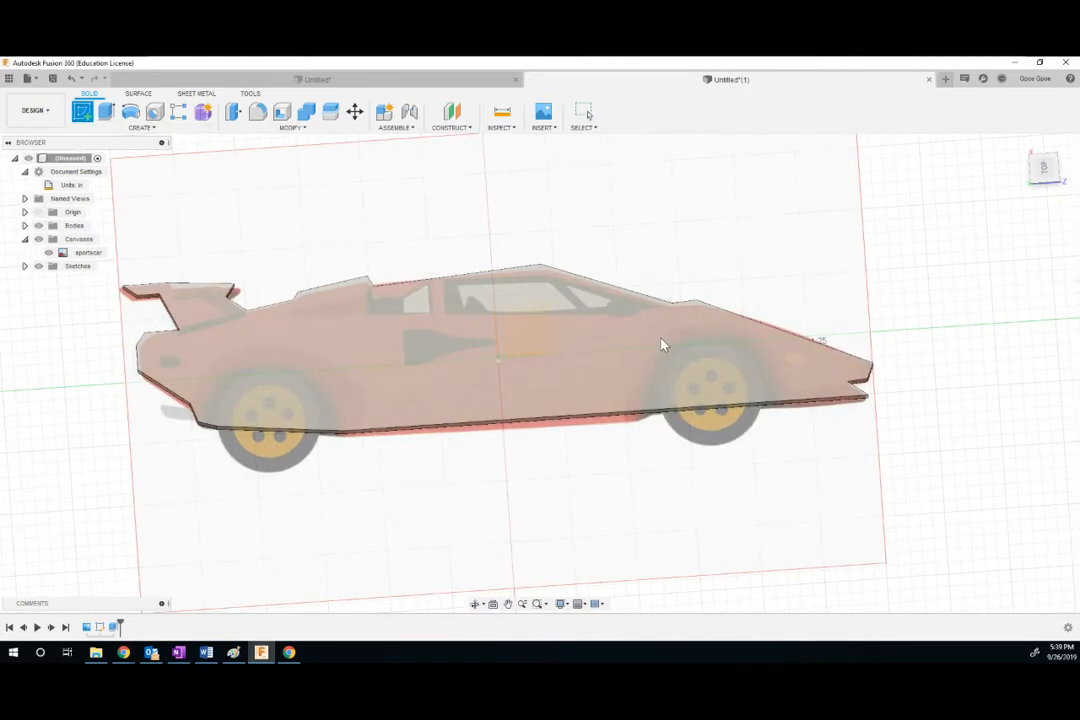
pyautogui.click(614, 329)
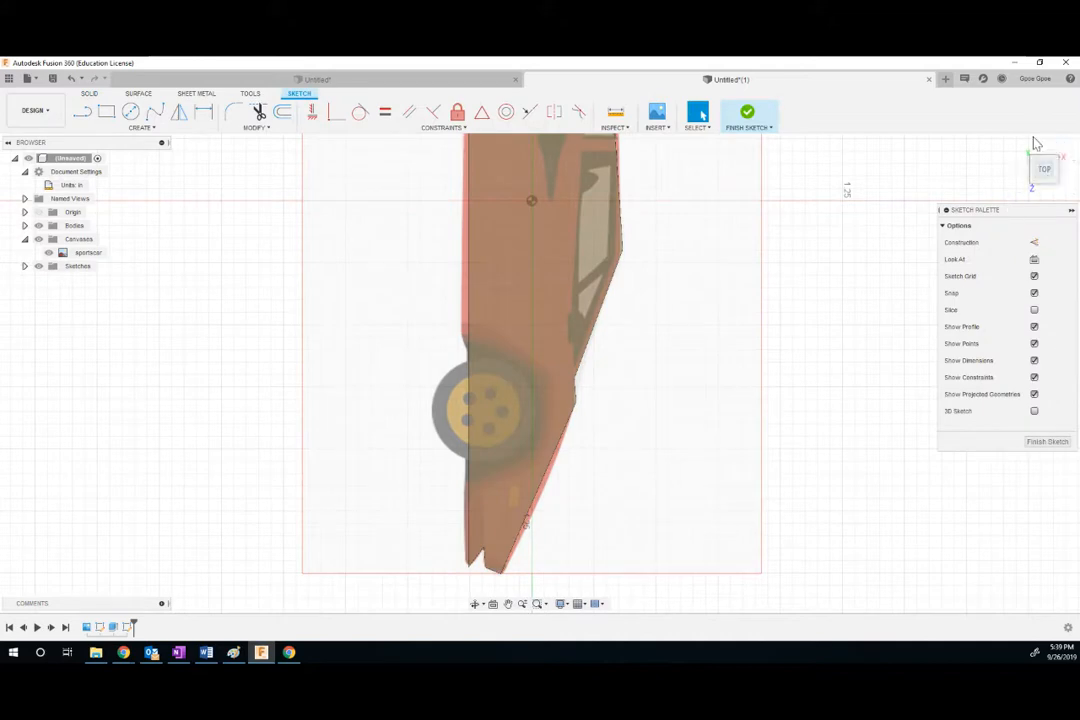
pyautogui.click(1060, 145)
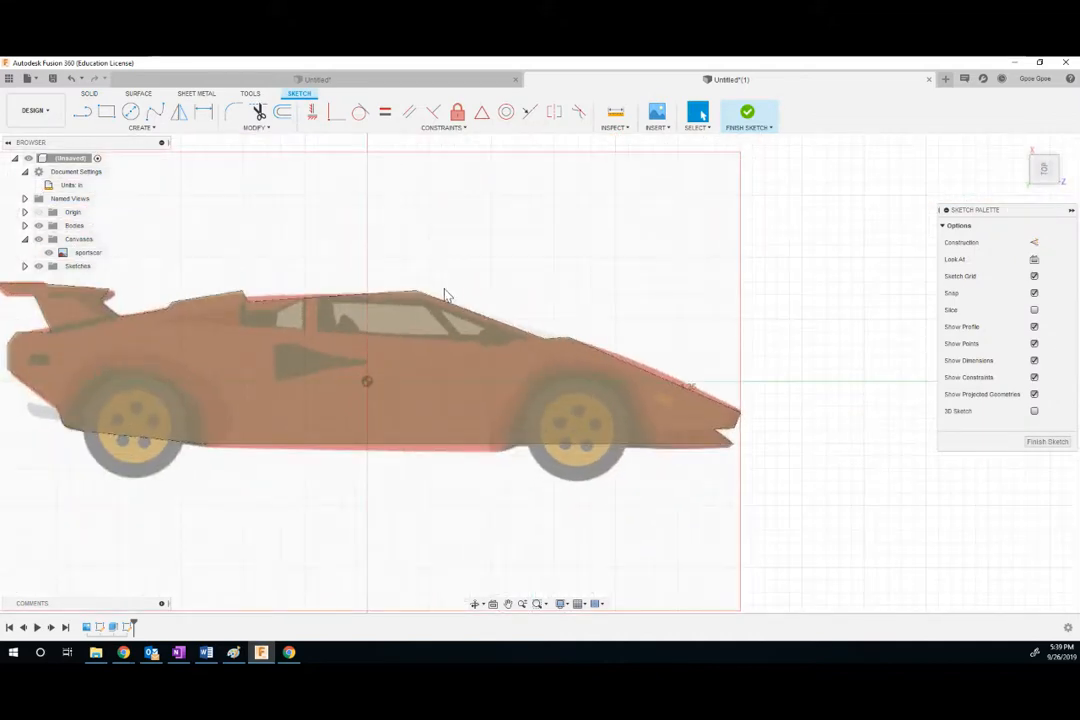
# Trace the small rear side window with four connected lines forming a closed quadrilateral.
pyautogui.scroll(-2, 322, 335)
pyautogui.scroll(8, 320, 335)
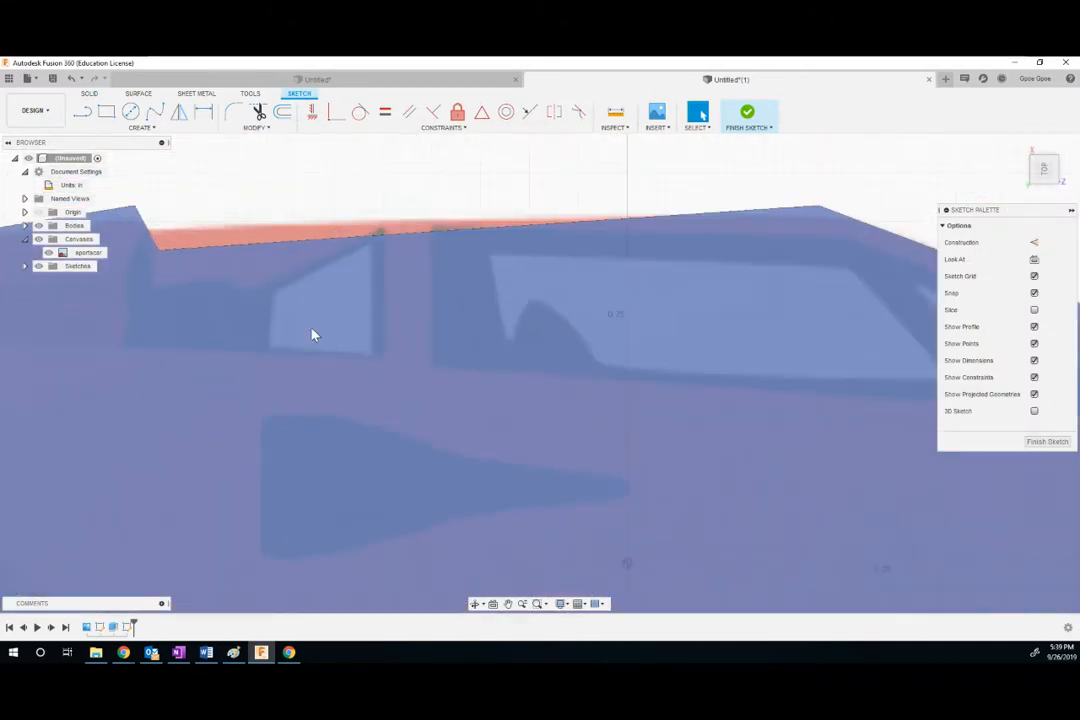
pyautogui.press('l')
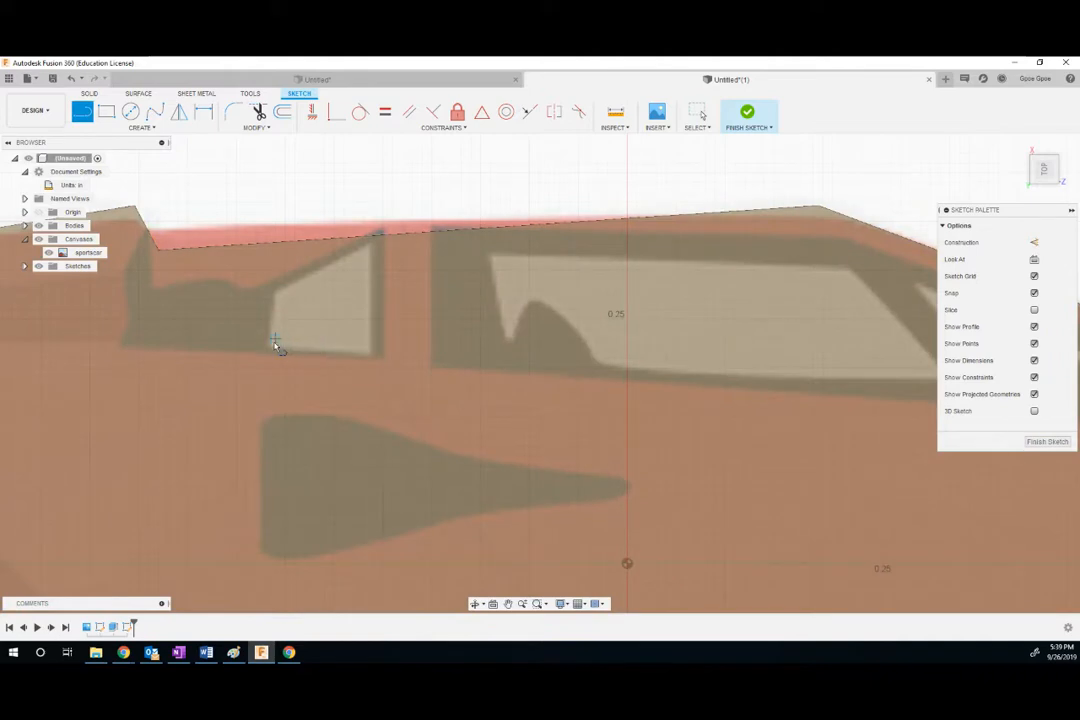
pyautogui.click(276, 341)
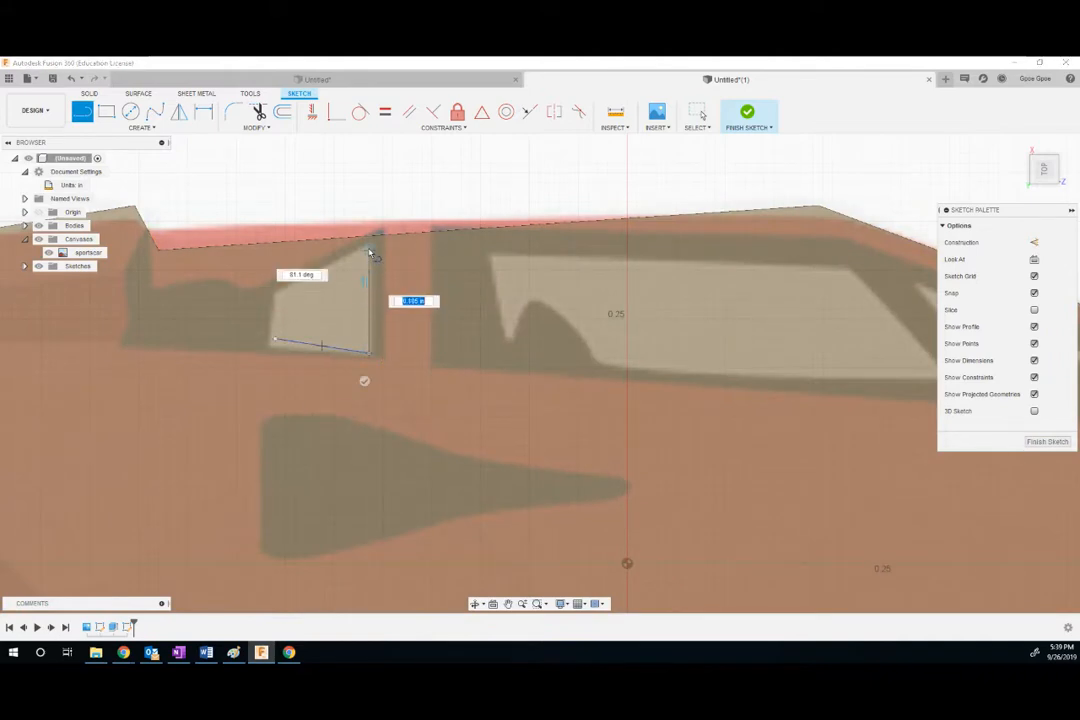
pyautogui.click(368, 250)
pyautogui.click(275, 290)
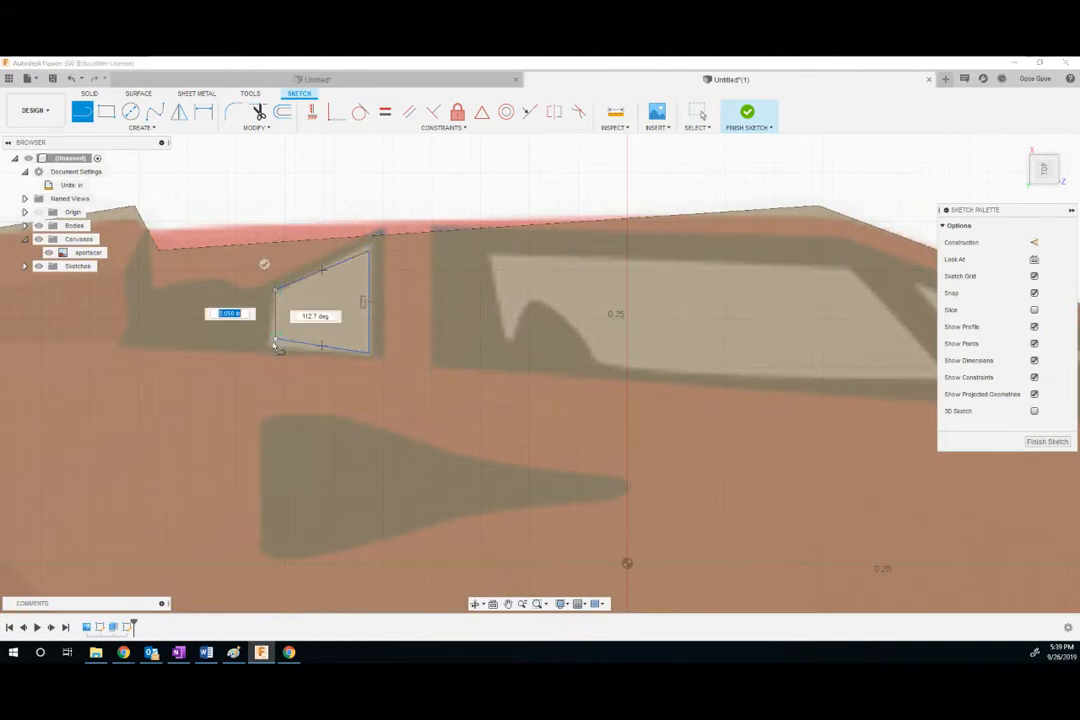
pyautogui.click(276, 342)
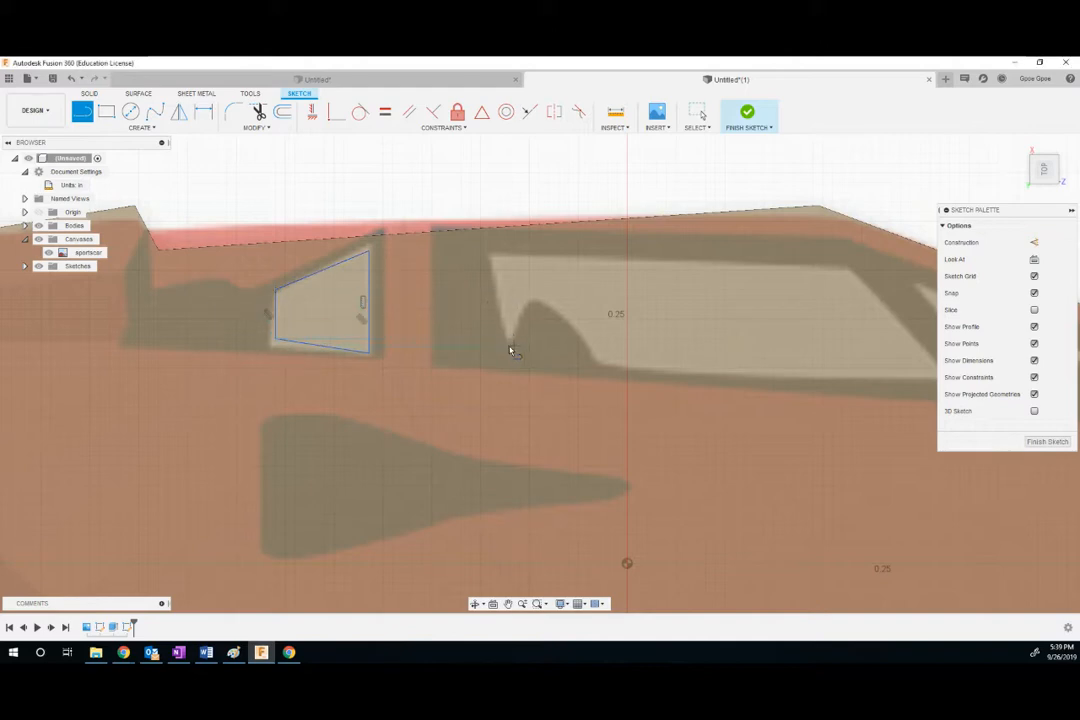
# Trace the large door window as a closed line loop, following the seat silhouette in its lower rear corner.
pyautogui.click(509, 336)
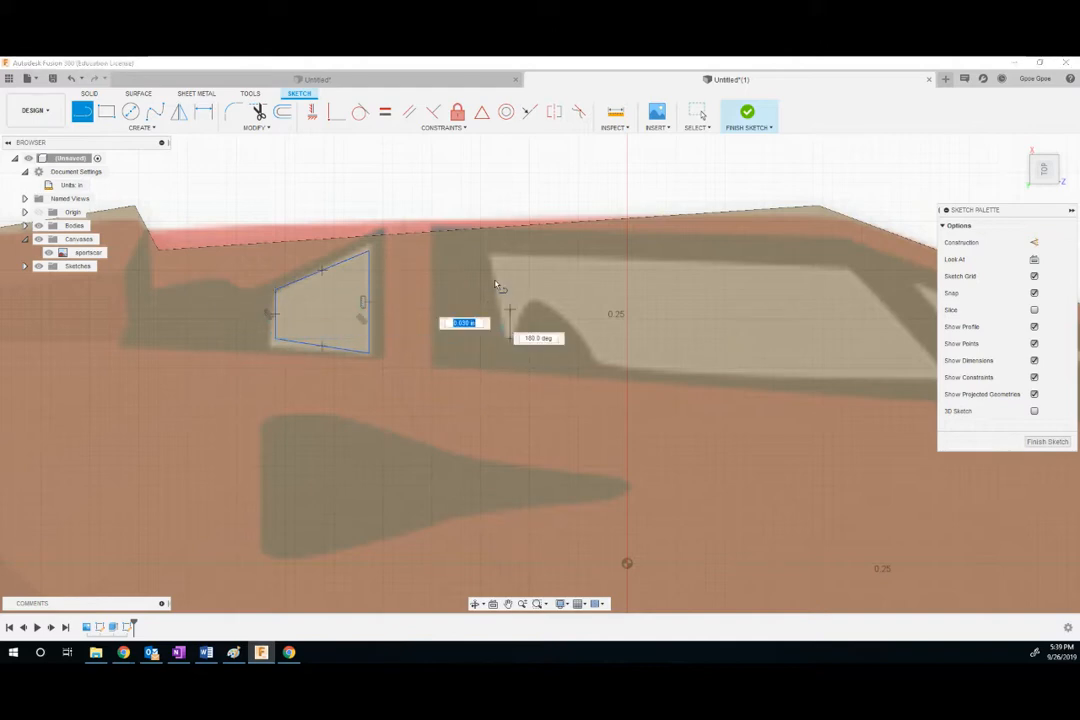
pyautogui.click(491, 261)
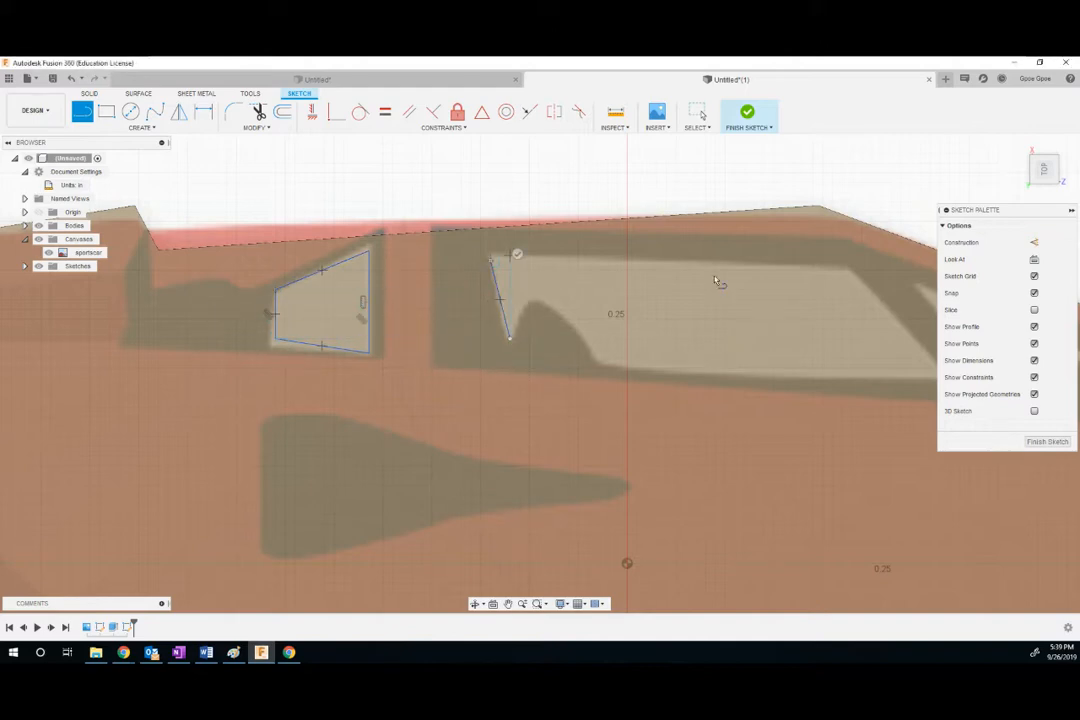
pyautogui.click(851, 271)
pyautogui.moveTo(892, 348); pyautogui.dragTo(786, 335, button='middle')
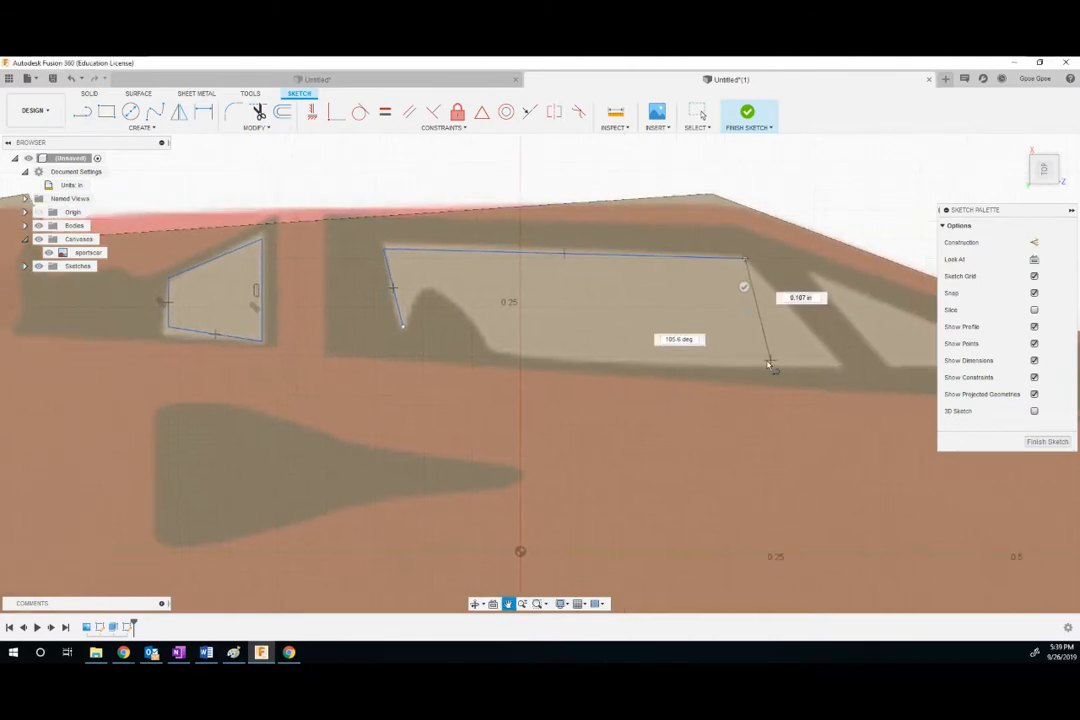
pyautogui.click(833, 366)
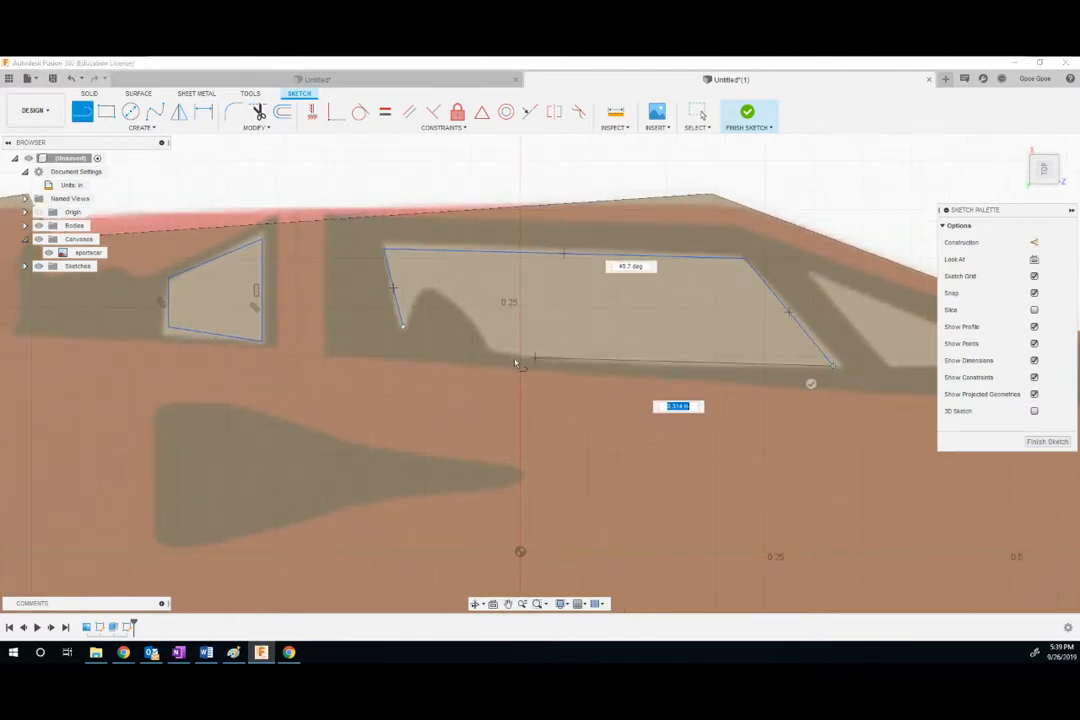
pyautogui.click(491, 346)
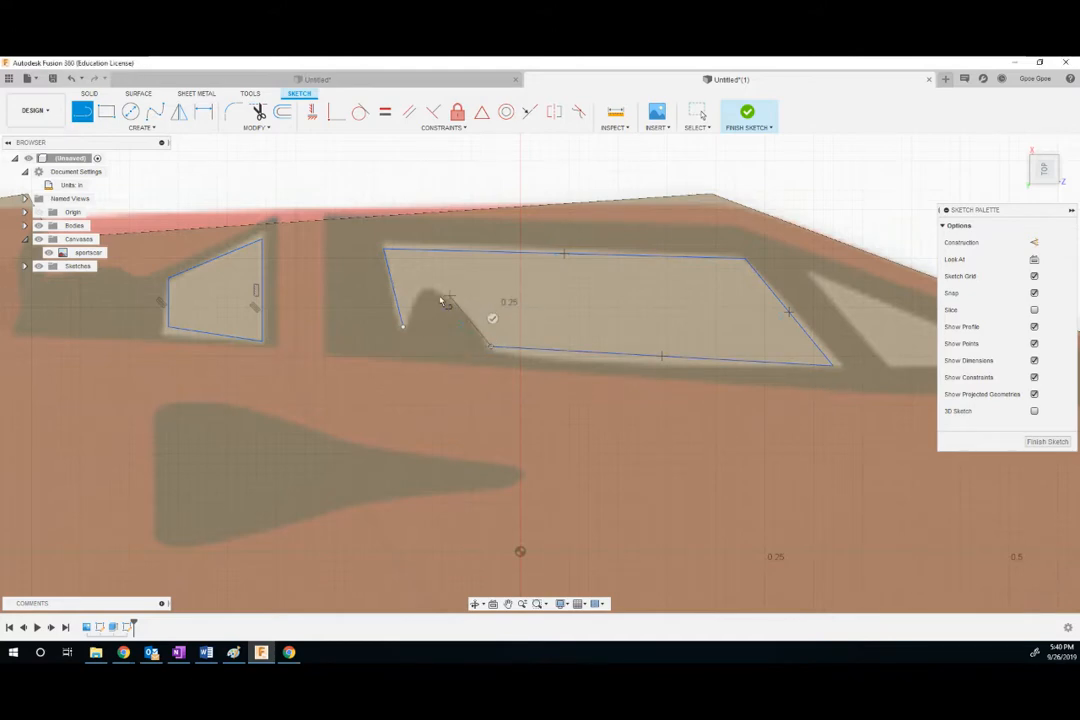
pyautogui.click(421, 289)
pyautogui.press('Escape')
# Trace the small triangular front side window as a closed line loop and finish the sketch.
pyautogui.moveTo(651, 421); pyautogui.dragTo(423, 357, button='middle')
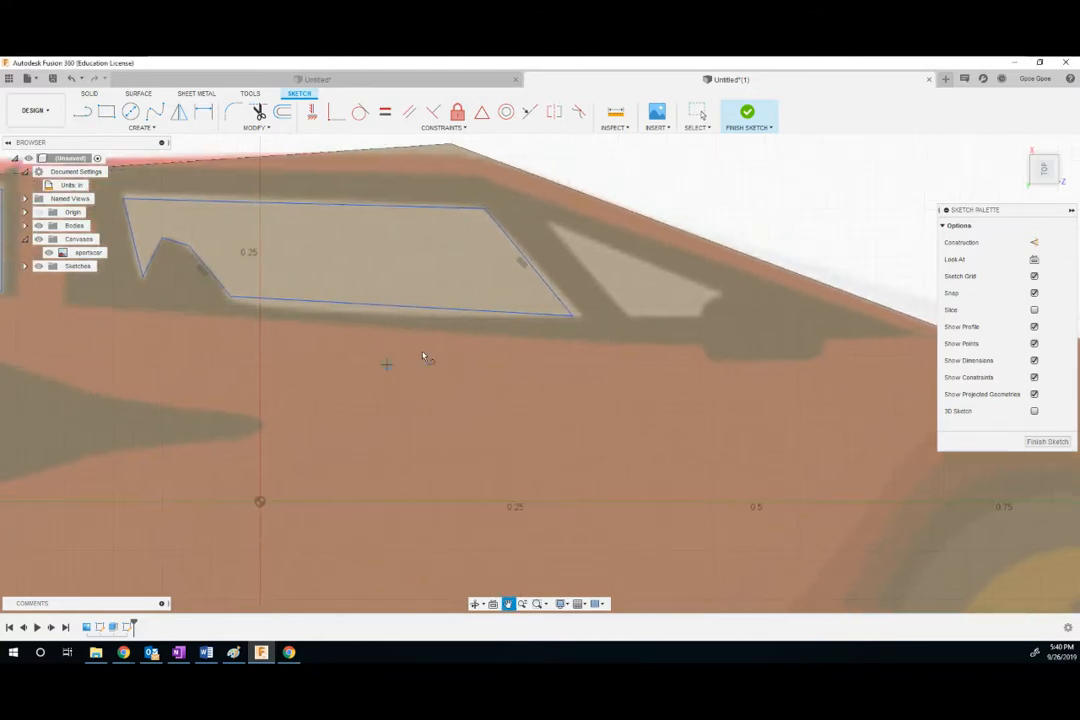
pyautogui.click(548, 222)
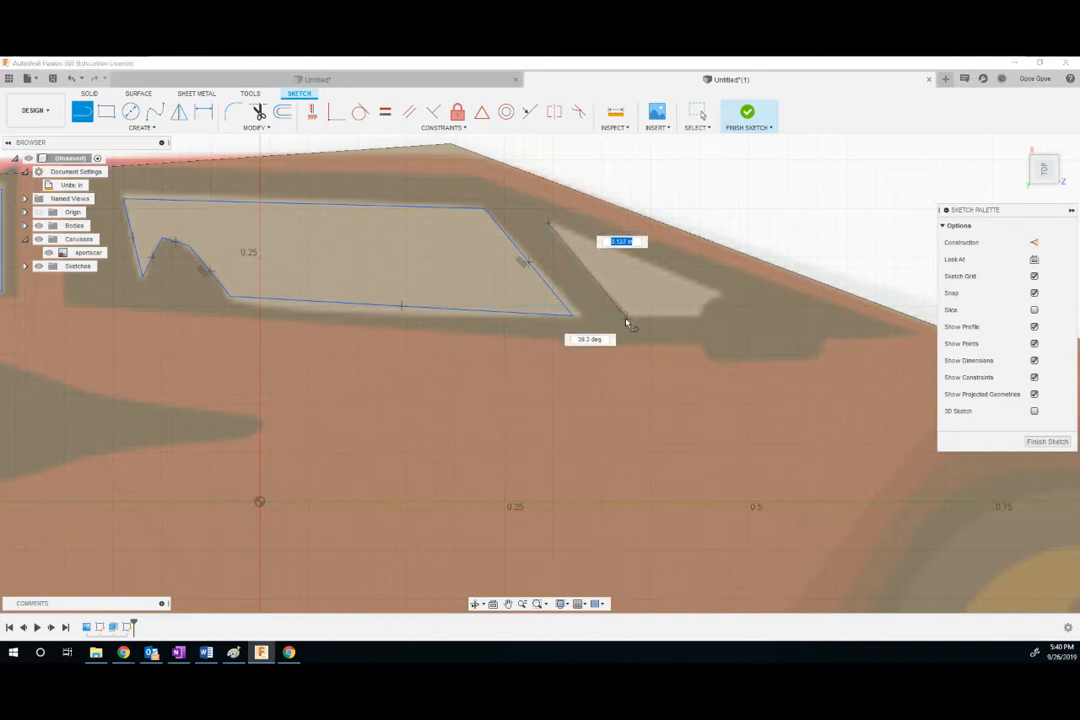
pyautogui.click(627, 318)
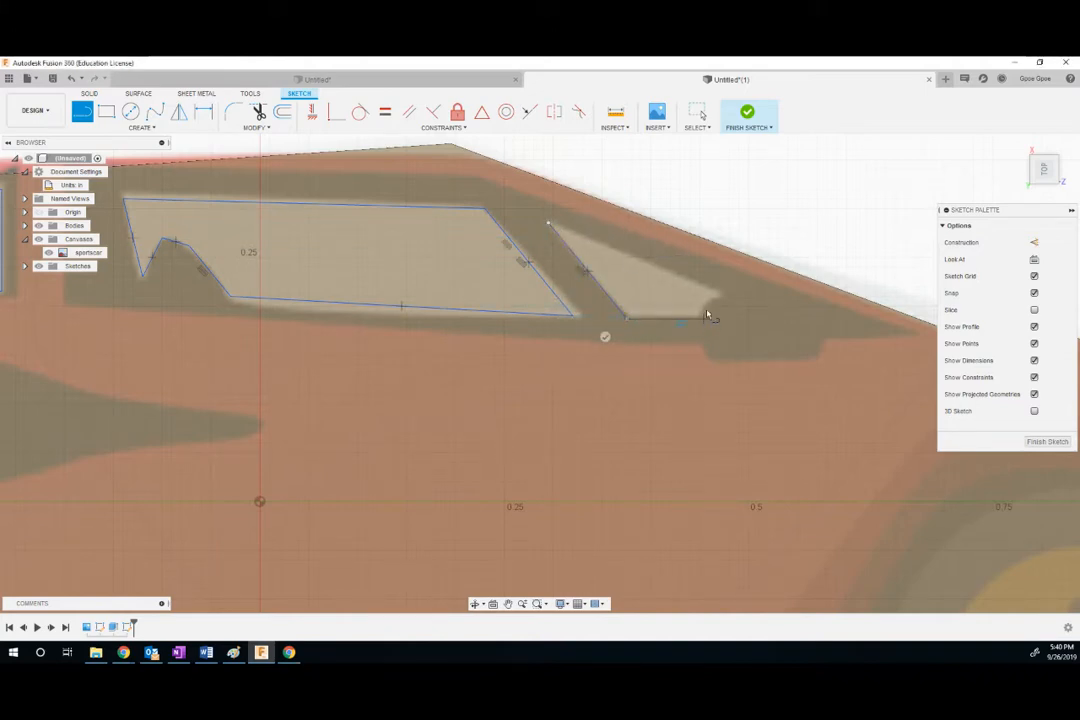
pyautogui.click(712, 306)
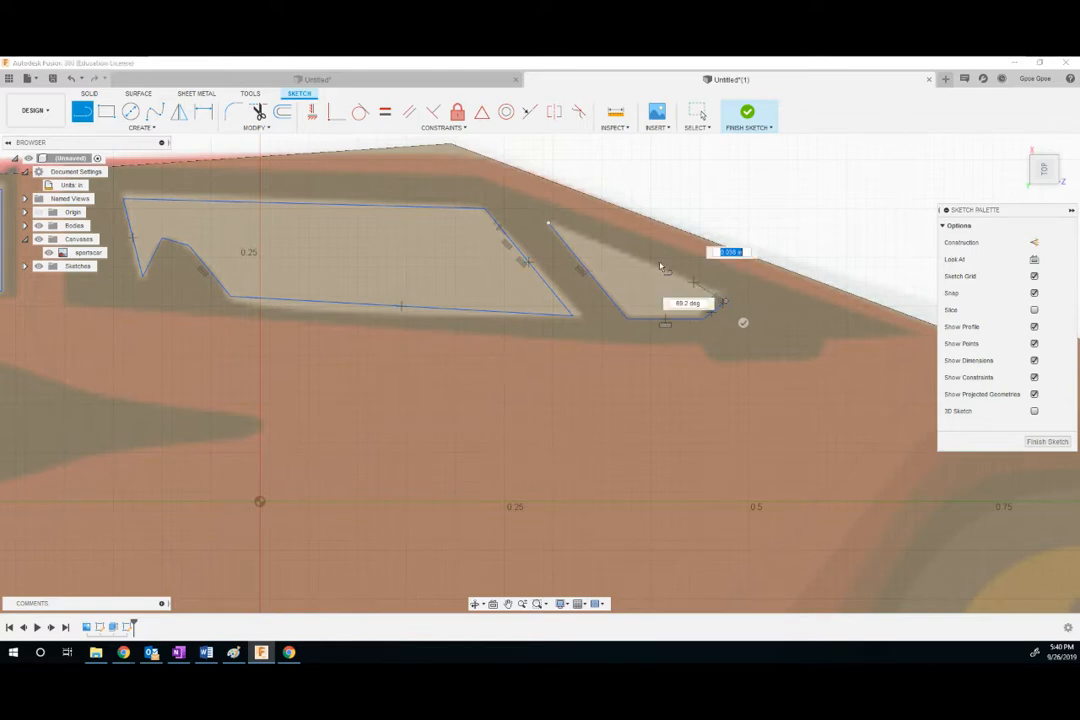
pyautogui.click(550, 223)
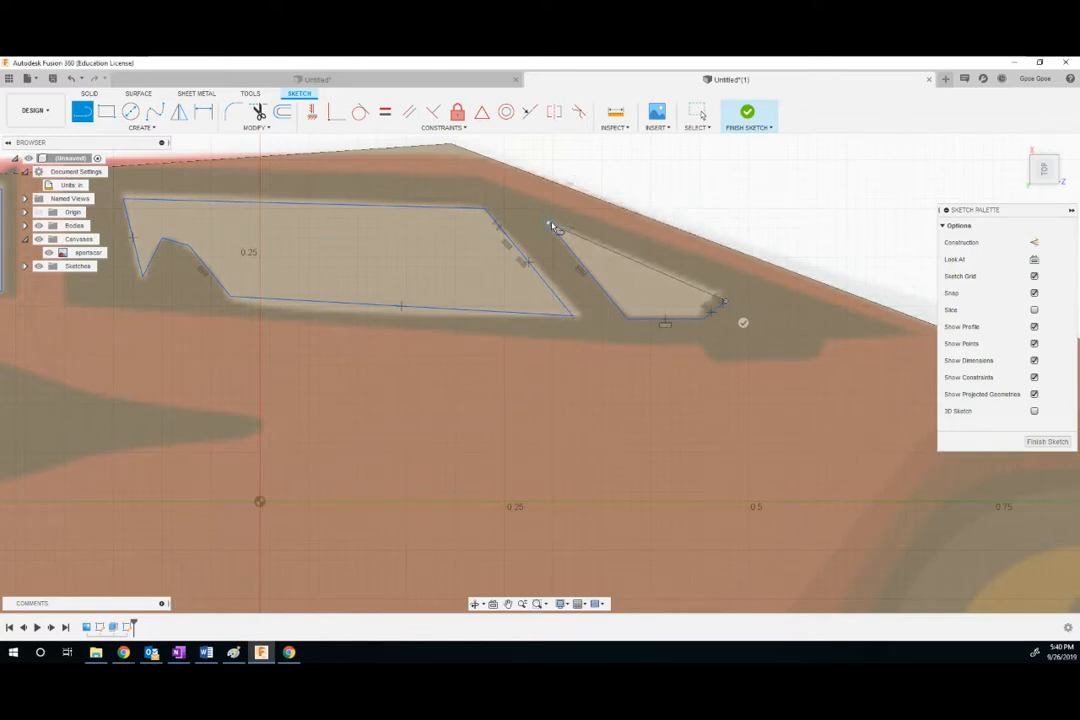
pyautogui.scroll(-4, 563, 293)
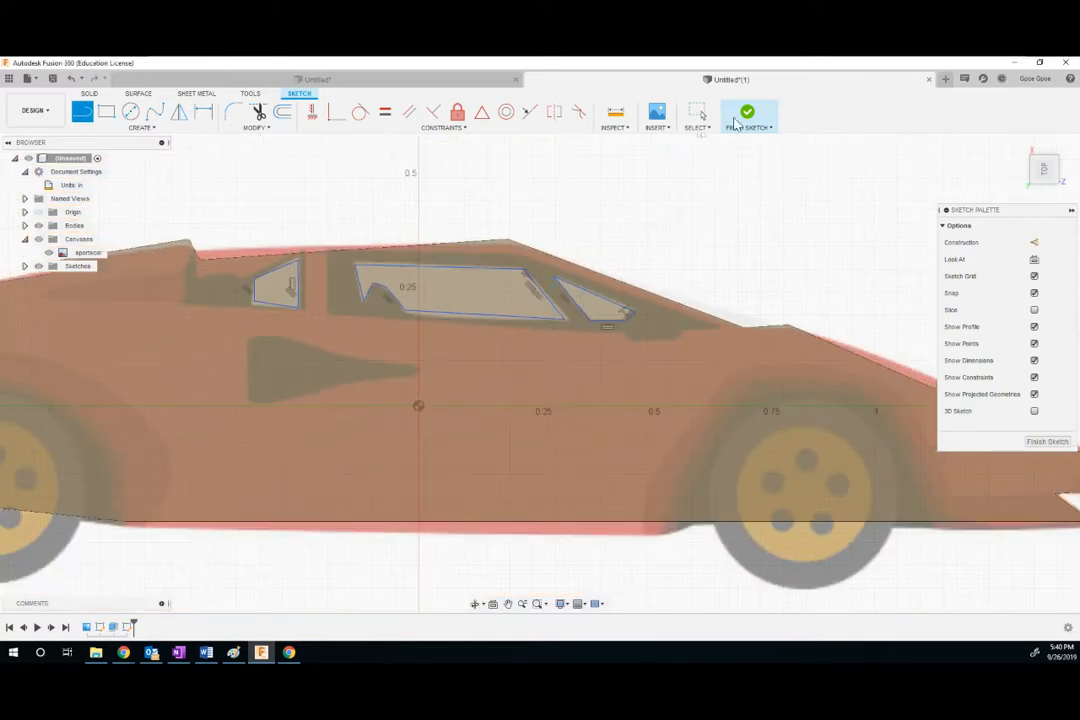
pyautogui.click(737, 120)
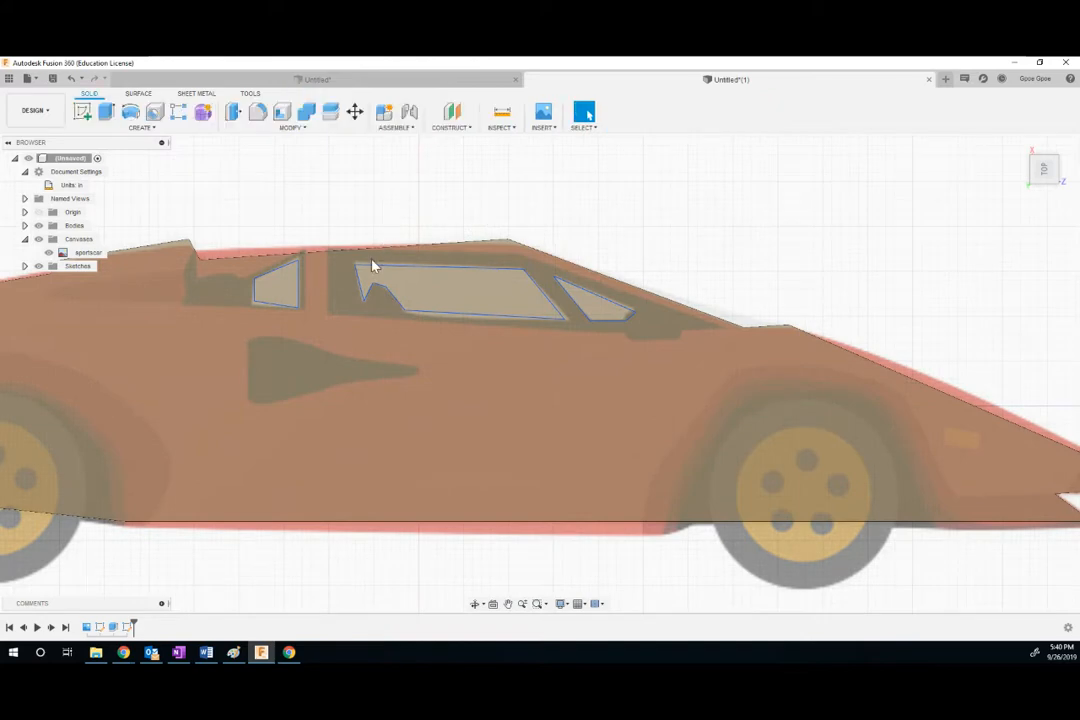
# Extrude the three window profiles -0.1 in into the car body as a cut.
pyautogui.press('e')
pyautogui.click(280, 286)
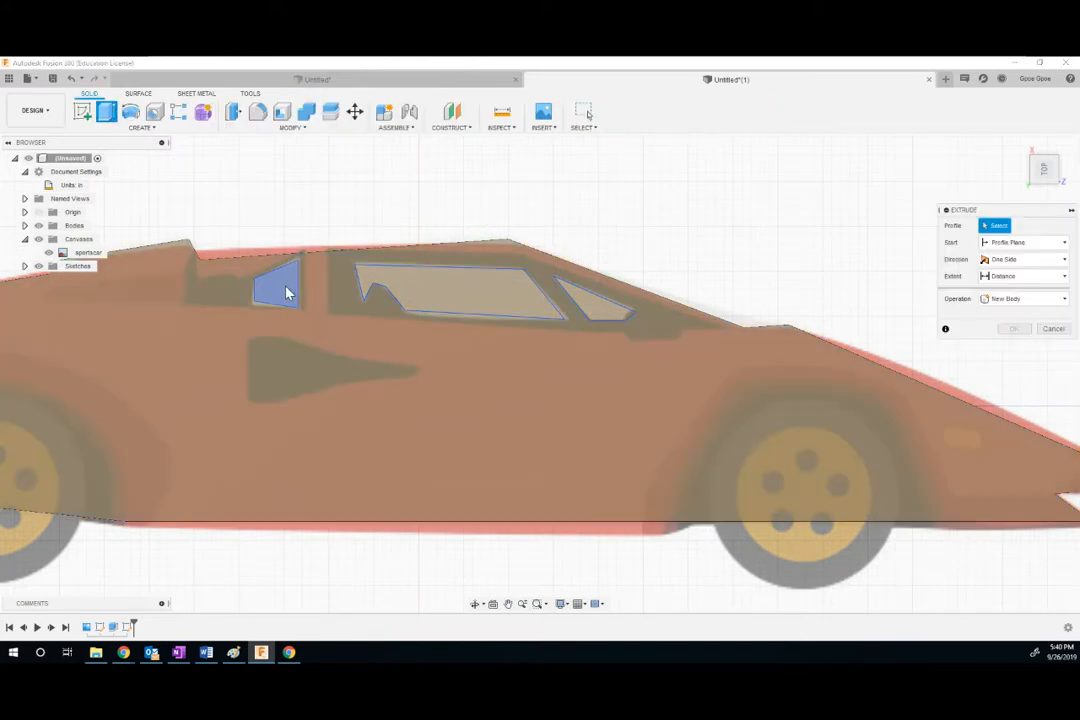
pyautogui.click(440, 295)
pyautogui.click(600, 302)
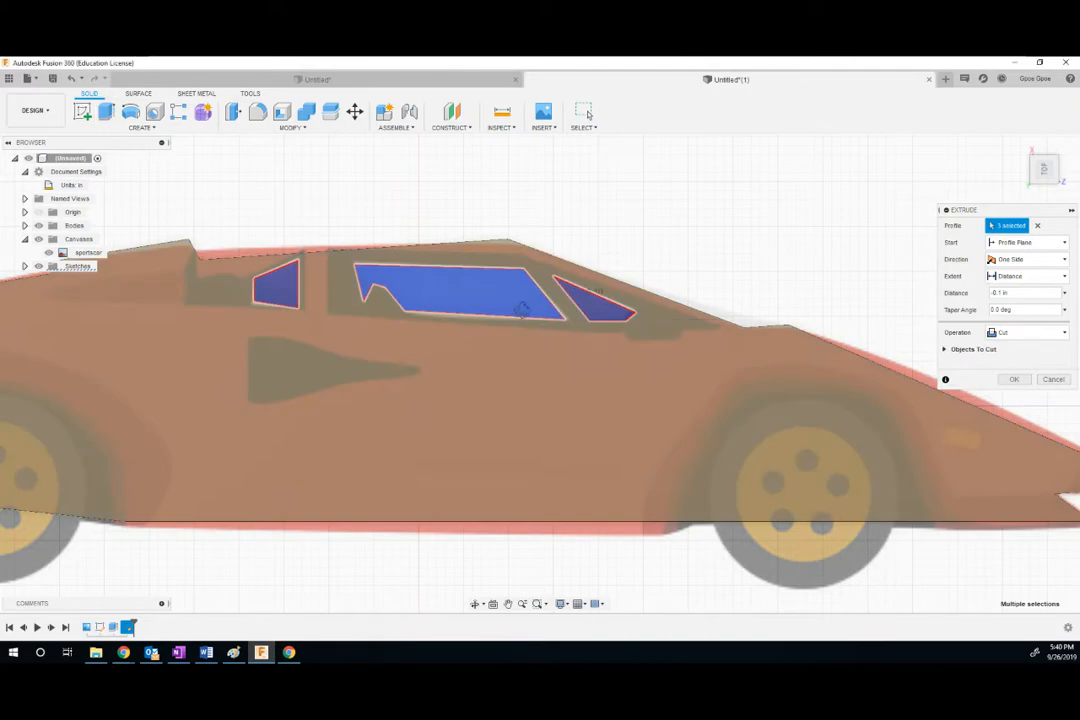
pyautogui.moveTo(530, 305)
pyautogui.keyDown('shift'); pyautogui.mouseDown(button='middle')
pyautogui.moveTo(505, 268)
pyautogui.moveTo(521, 292)
pyautogui.mouseUp(button='middle'); pyautogui.keyUp('shift')
pyautogui.press('Return')
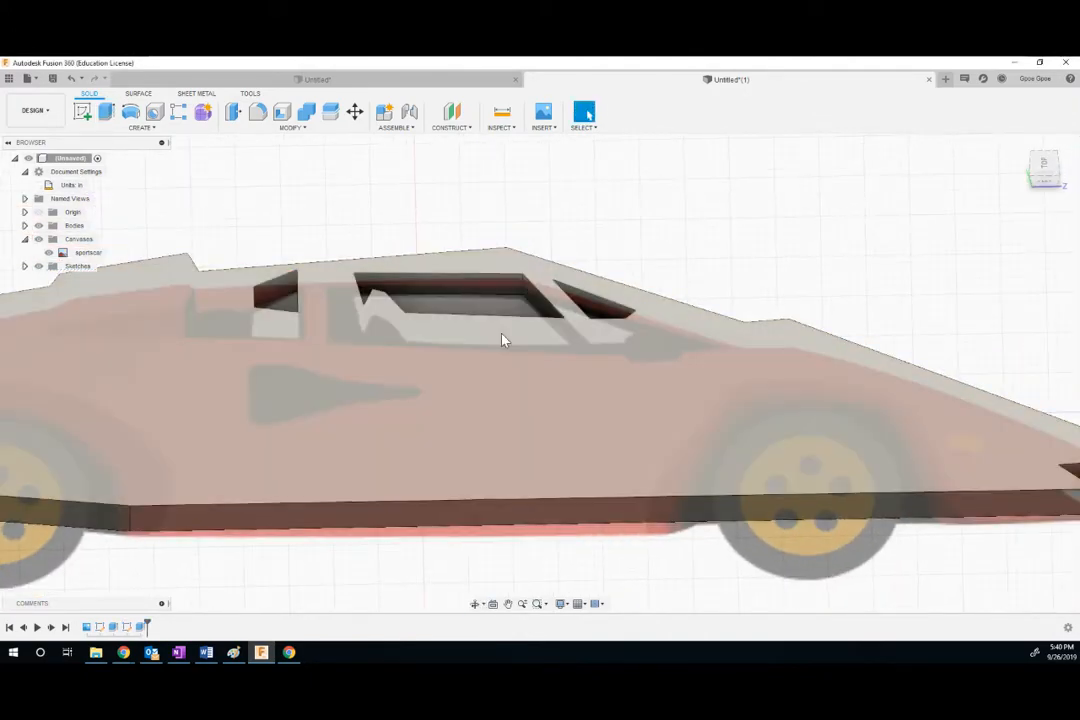
# Edit the window extrusion's cut distance so that all three windows pass completely through the body.
pyautogui.keyDown('shift'); pyautogui.moveTo(501, 337); pyautogui.dragTo(513, 405, button='middle'); pyautogui.keyUp('shift')
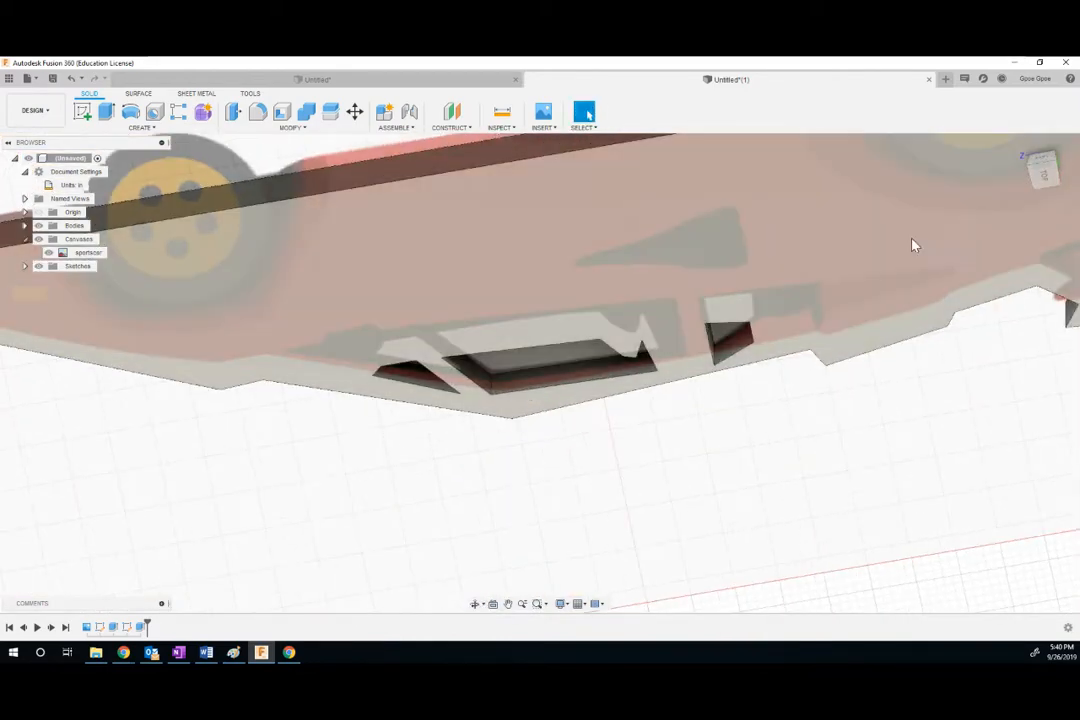
pyautogui.click(1043, 176)
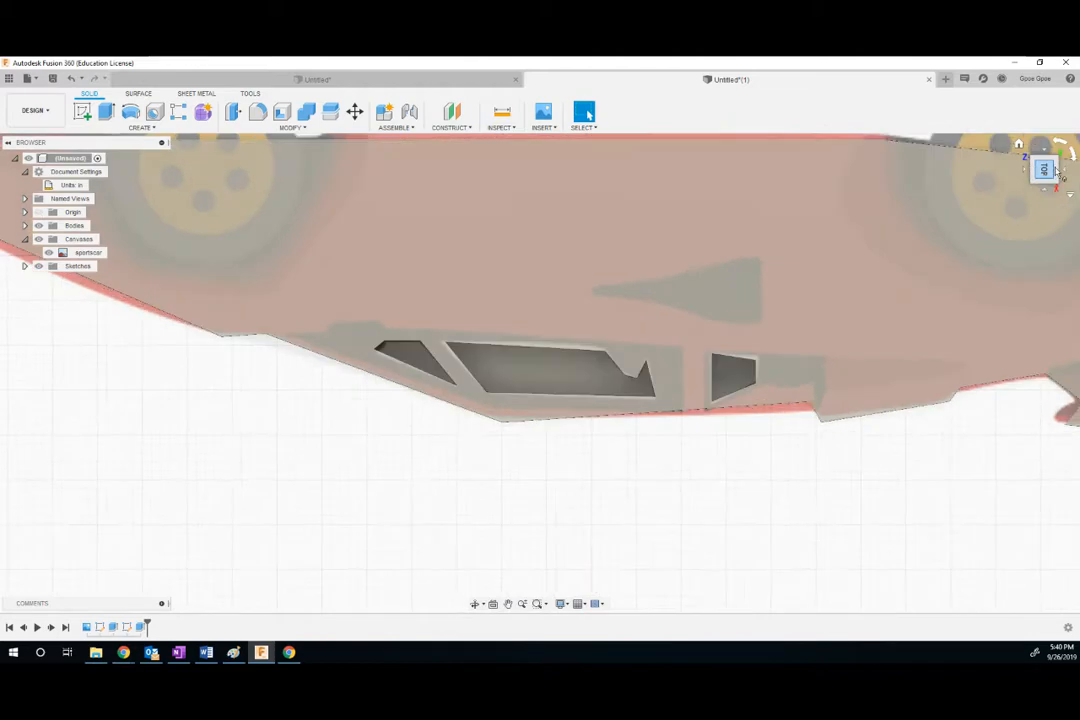
pyautogui.click(1060, 148)
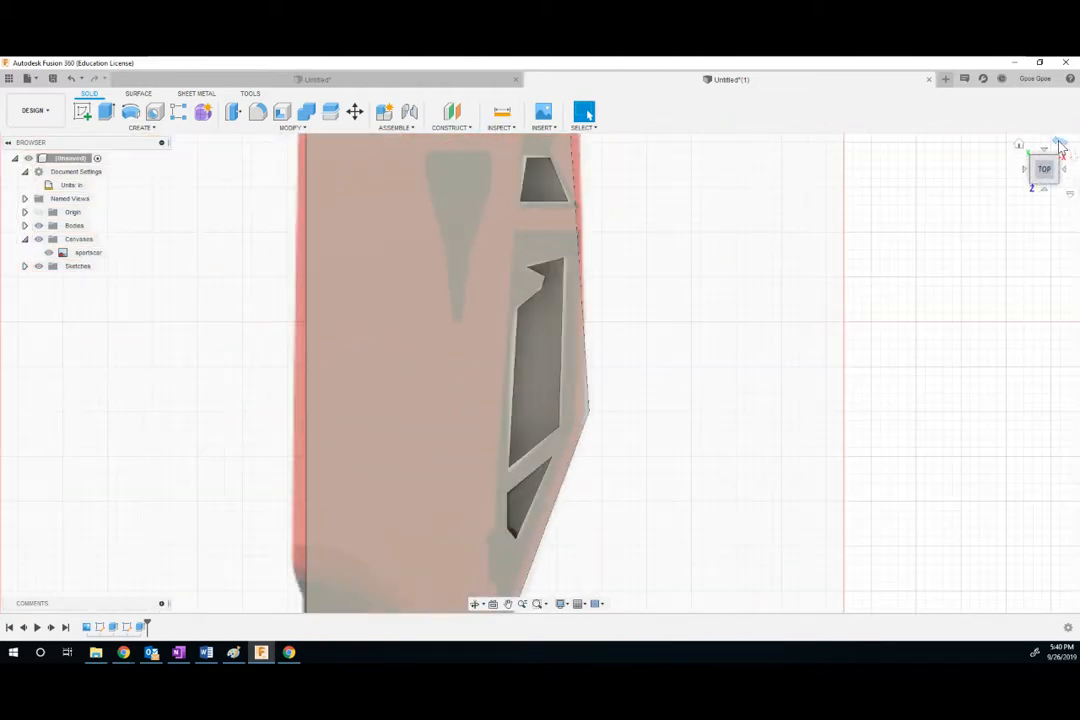
pyautogui.moveTo(1060, 148); pyautogui.dragTo(650, 420)
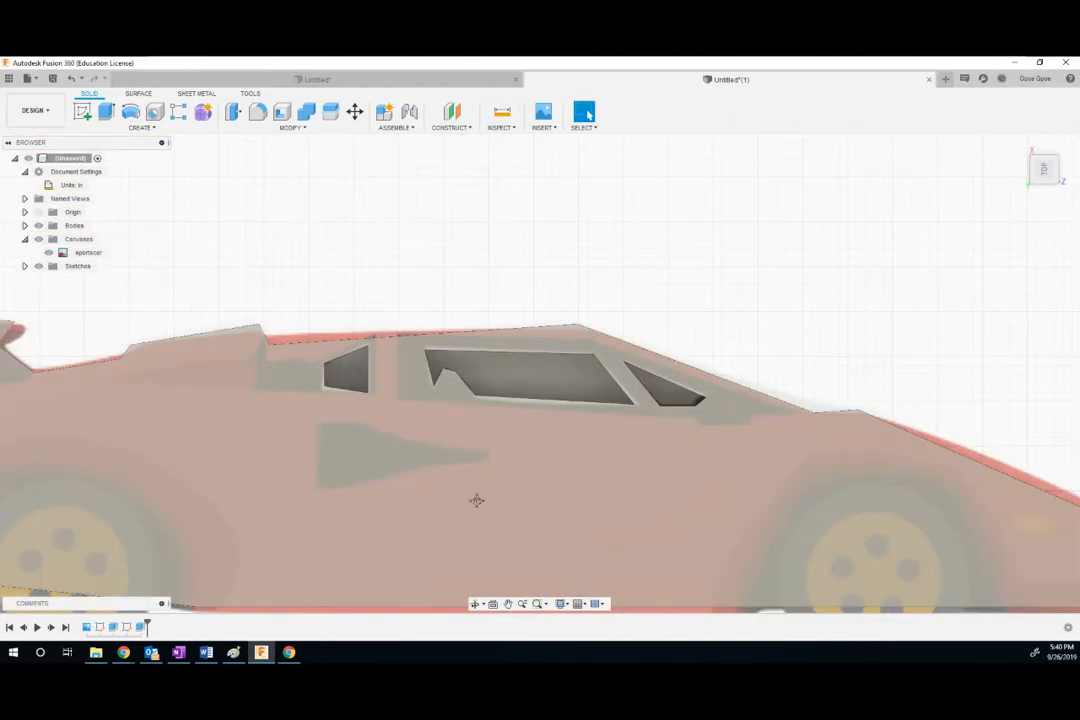
pyautogui.moveTo(477, 500); pyautogui.dragTo(306, 571)
pyautogui.rightClick(140, 627)
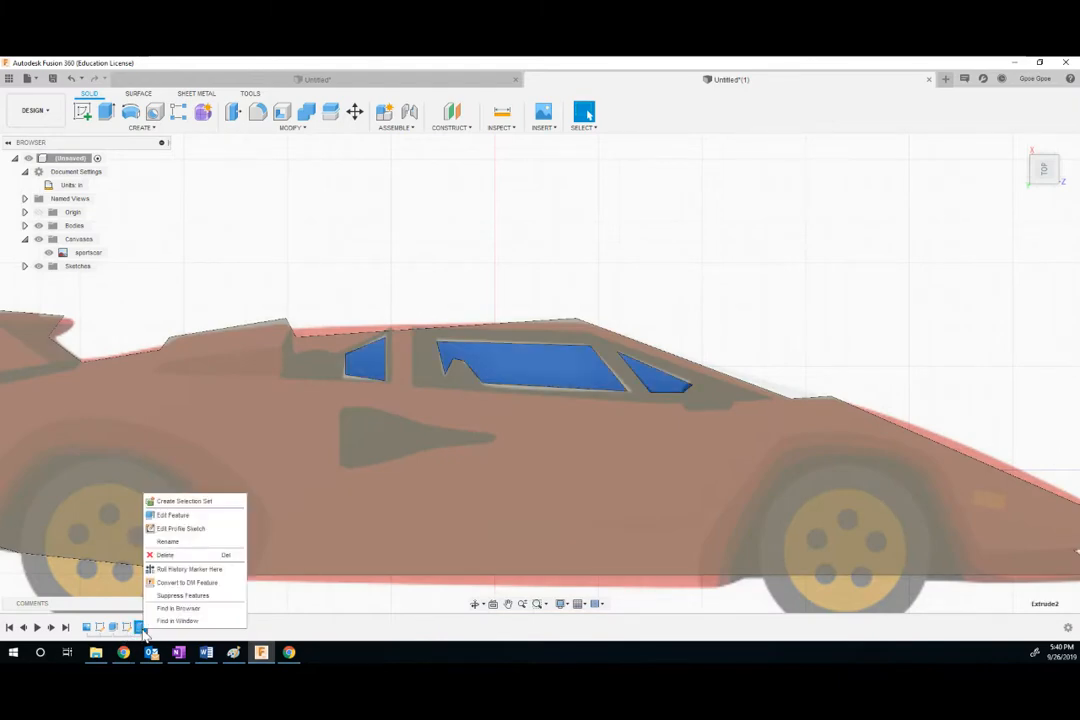
pyautogui.click(165, 514)
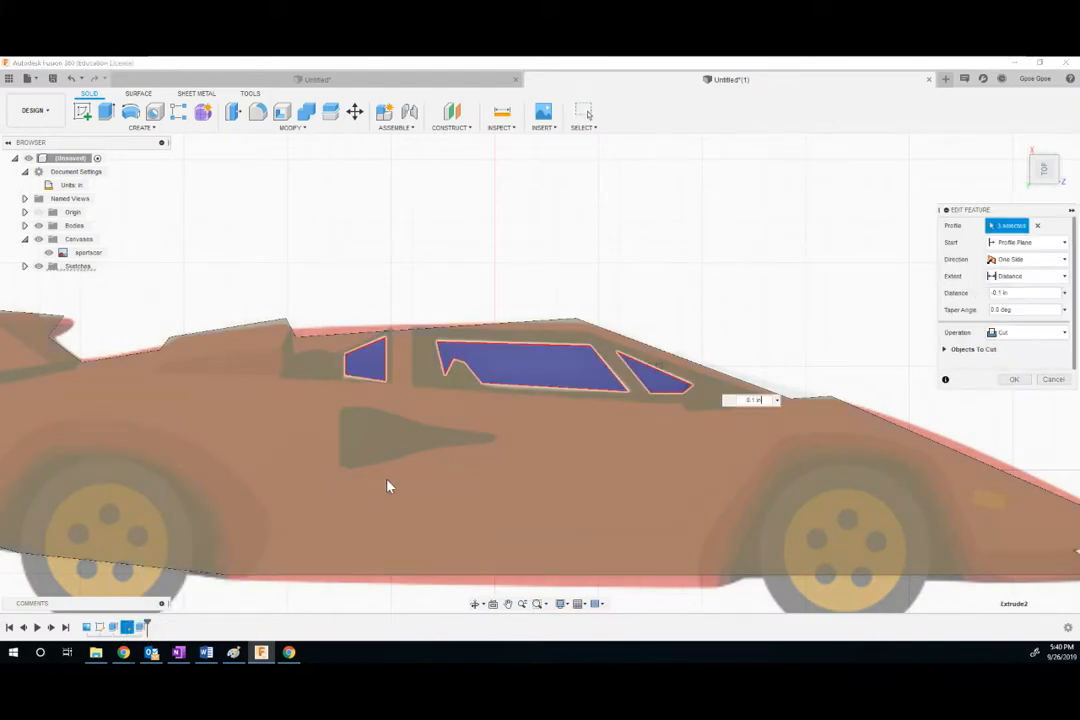
pyautogui.click(762, 399)
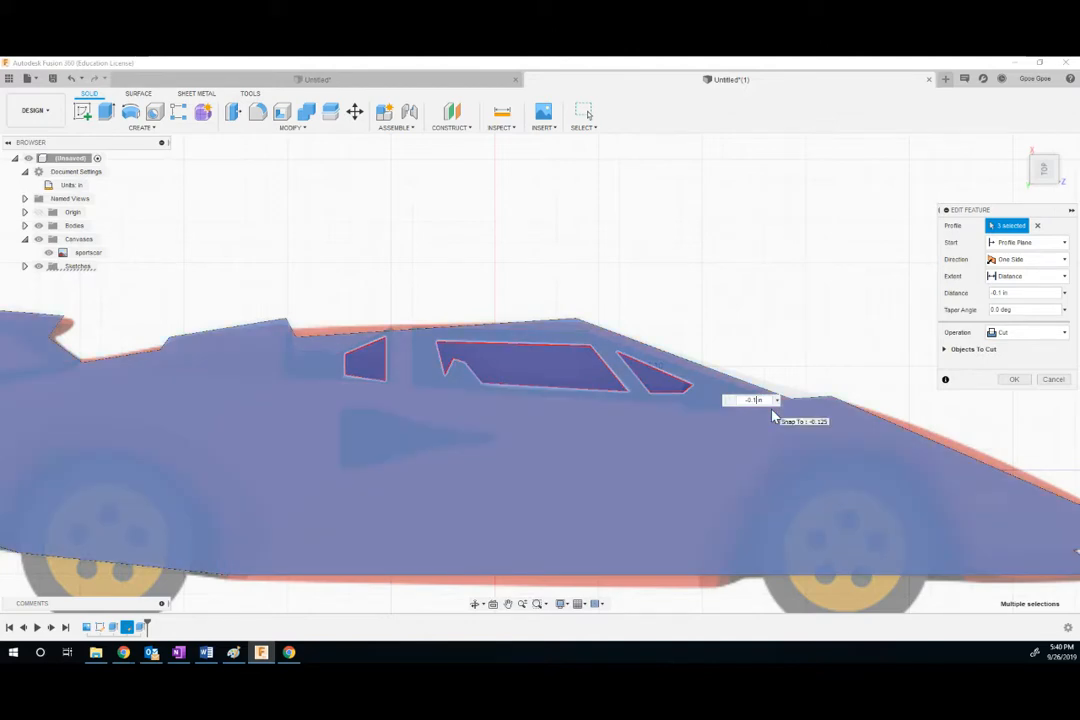
pyautogui.press('Return')
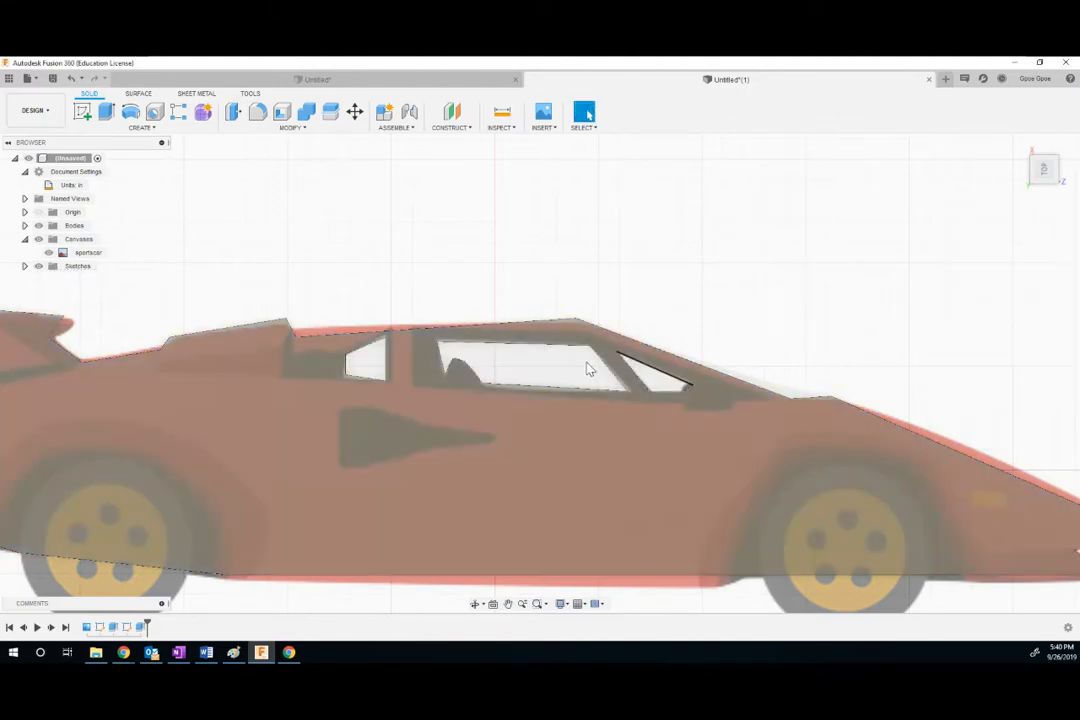
# Create a sketch on the top face of the car body and draw a center-point circle around the rear tire.
pyautogui.moveTo(557, 413); pyautogui.dragTo(684, 270, button='middle')
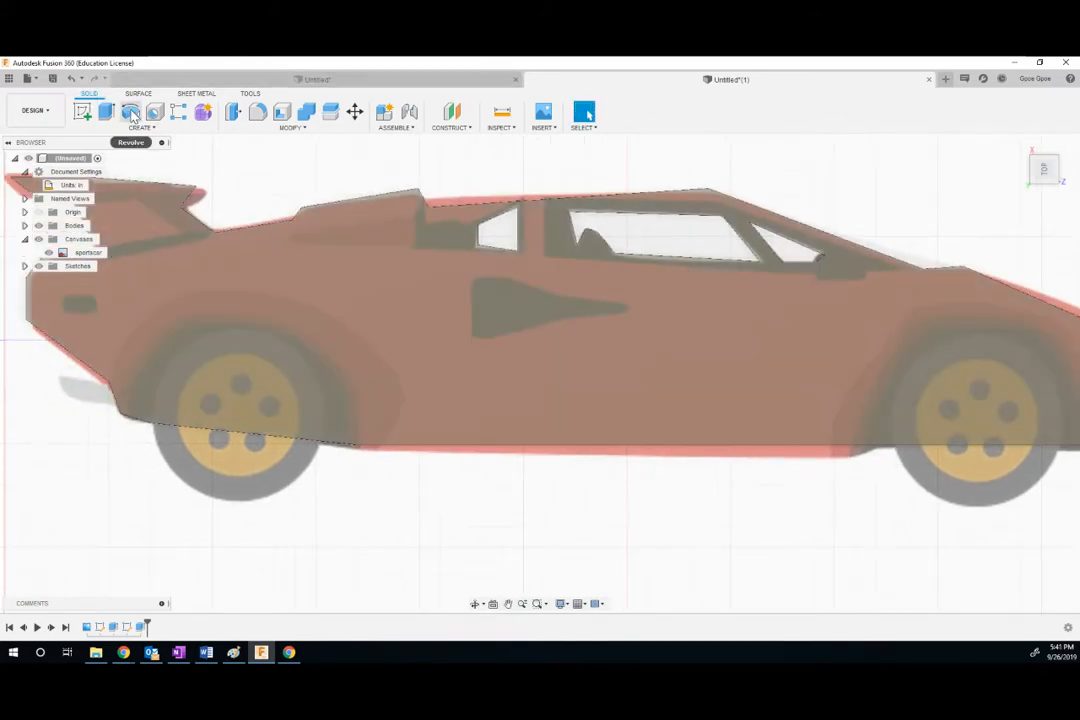
pyautogui.click(82, 111)
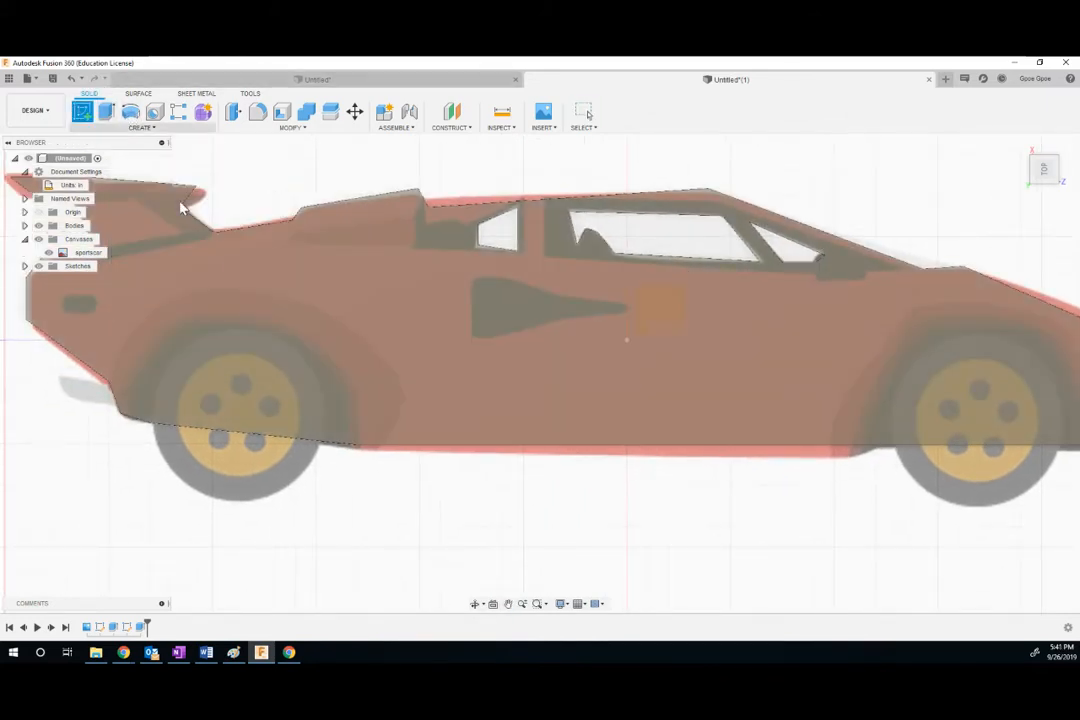
pyautogui.click(253, 371)
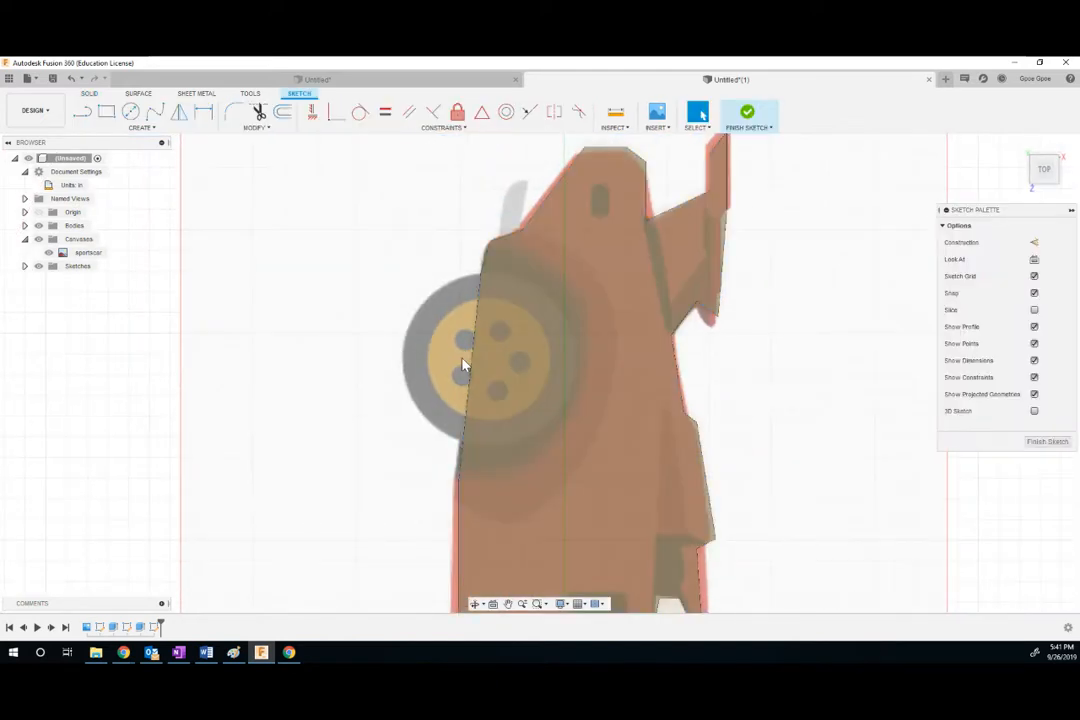
pyautogui.press('c')
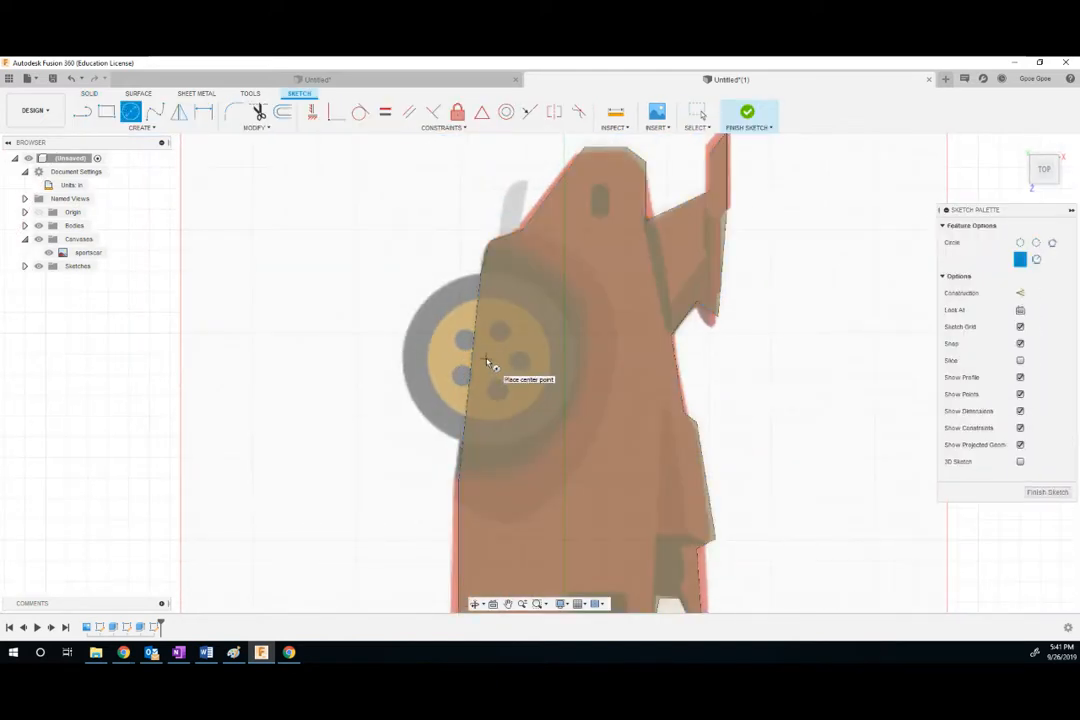
pyautogui.click(486, 360)
pyautogui.click(426, 417)
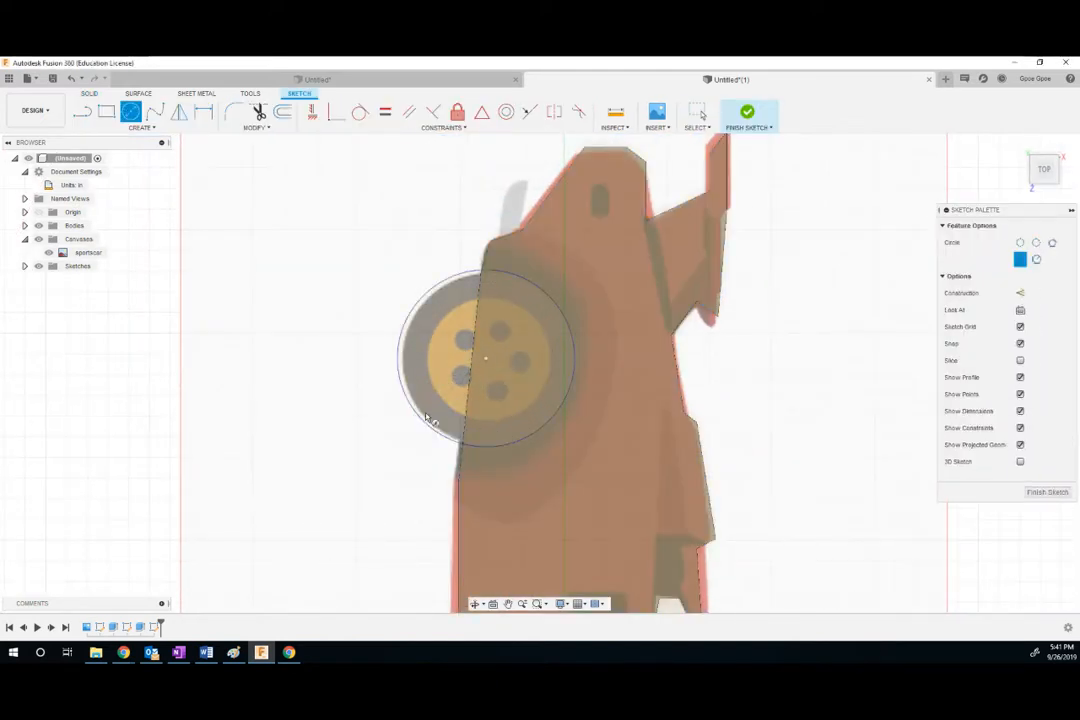
# Draw a center-point circle around the front tire in the same sketch and finish the sketch.
pyautogui.moveTo(575, 471); pyautogui.dragTo(612, 245, button='middle')
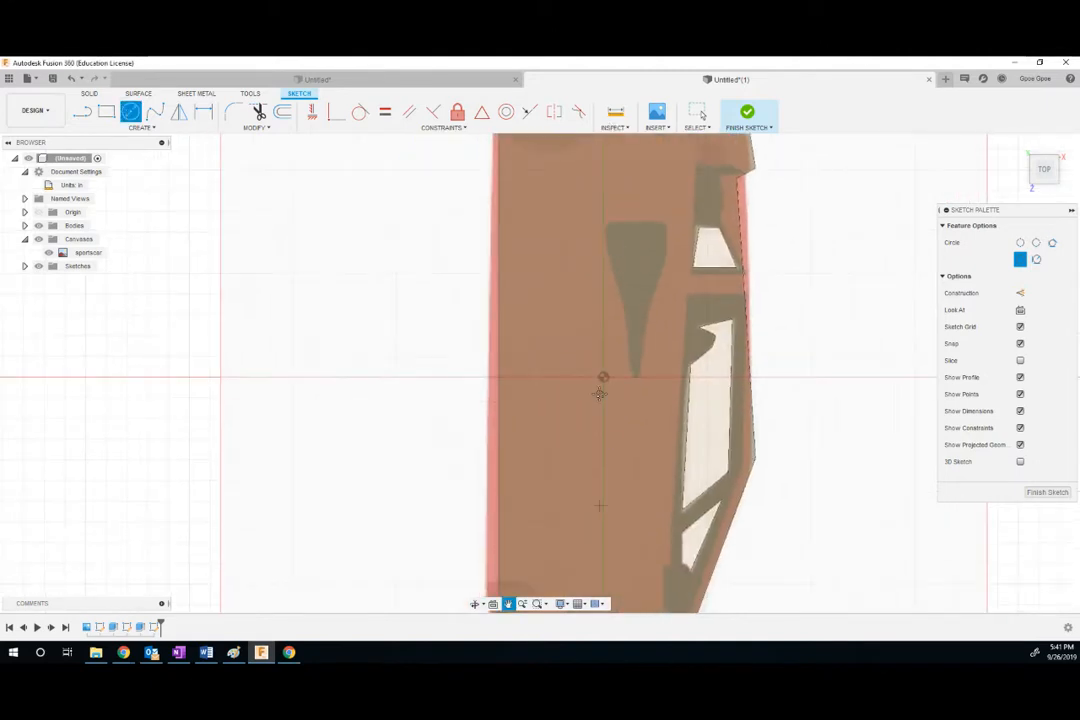
pyautogui.moveTo(599, 394); pyautogui.dragTo(612, 241, button='middle')
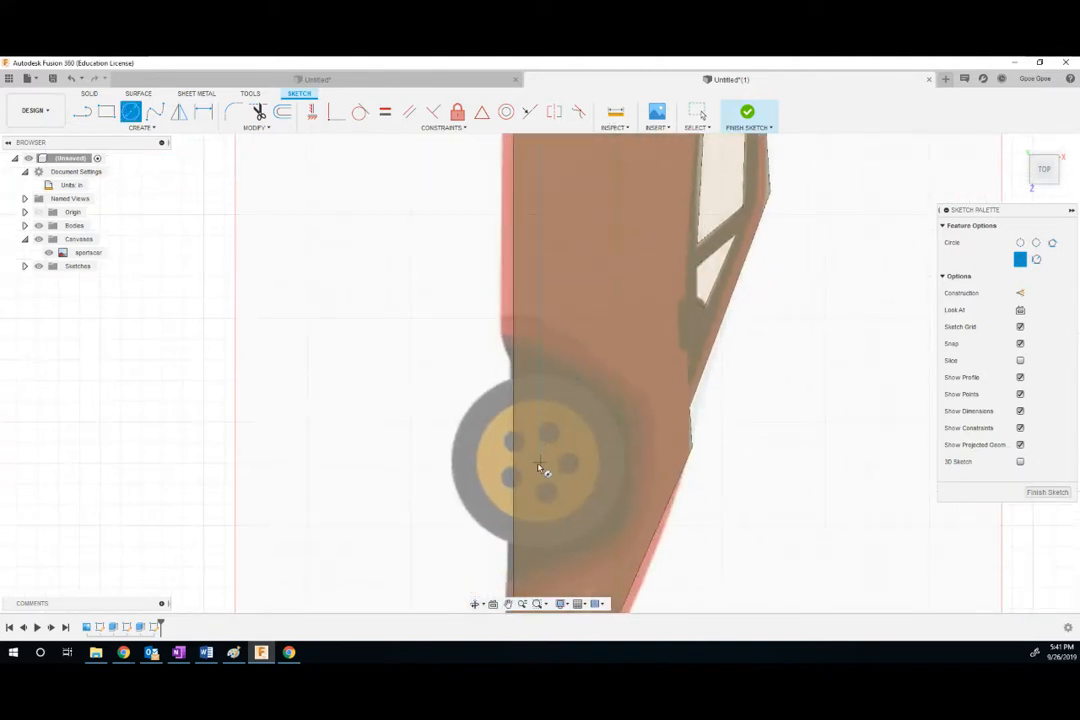
pyautogui.click(539, 464)
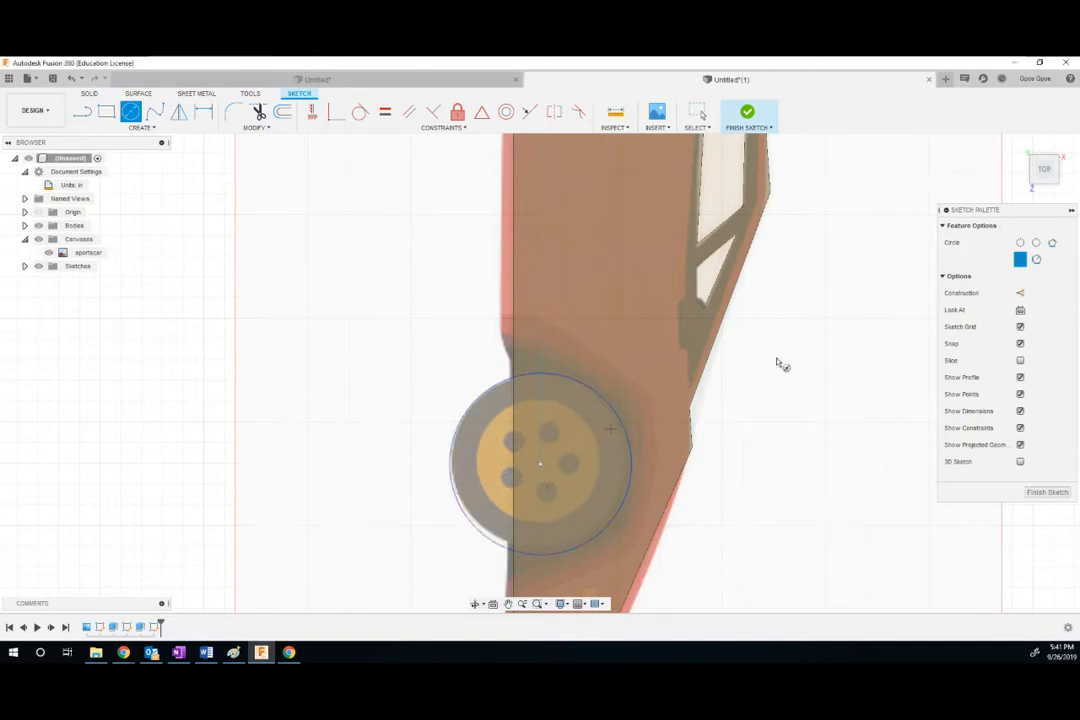
pyautogui.click(1061, 143)
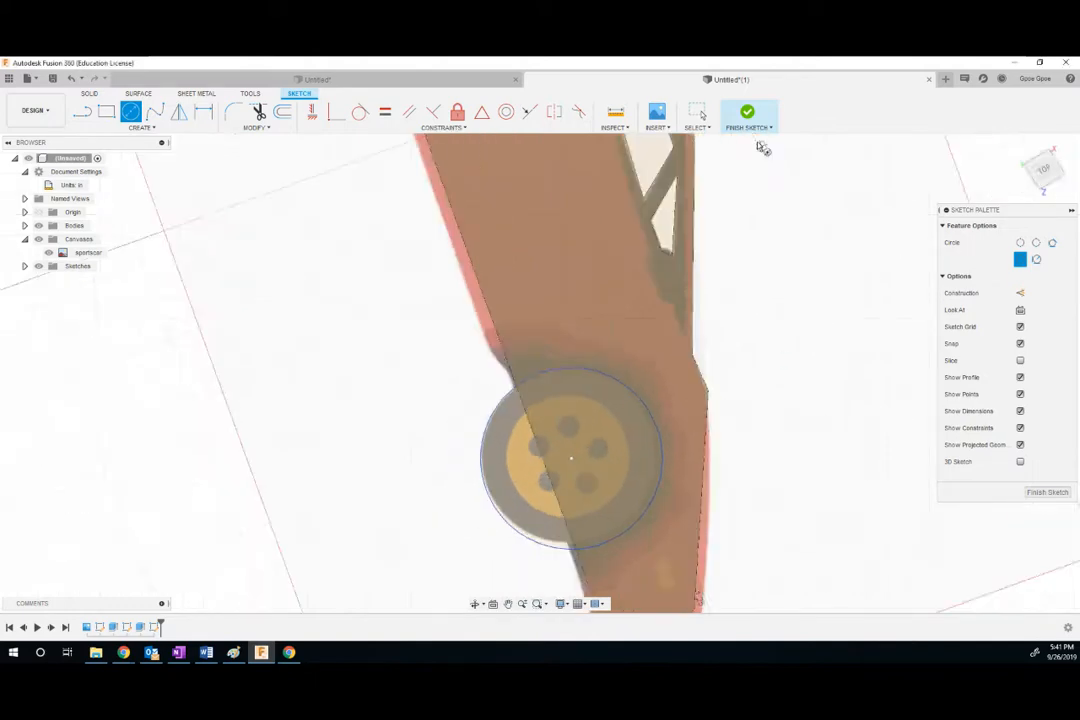
pyautogui.press('Escape')
pyautogui.moveTo(414, 299)
pyautogui.mouseDown(button='middle')
pyautogui.moveTo(535, 280)
pyautogui.moveTo(591, 334)
pyautogui.mouseUp(button='middle')
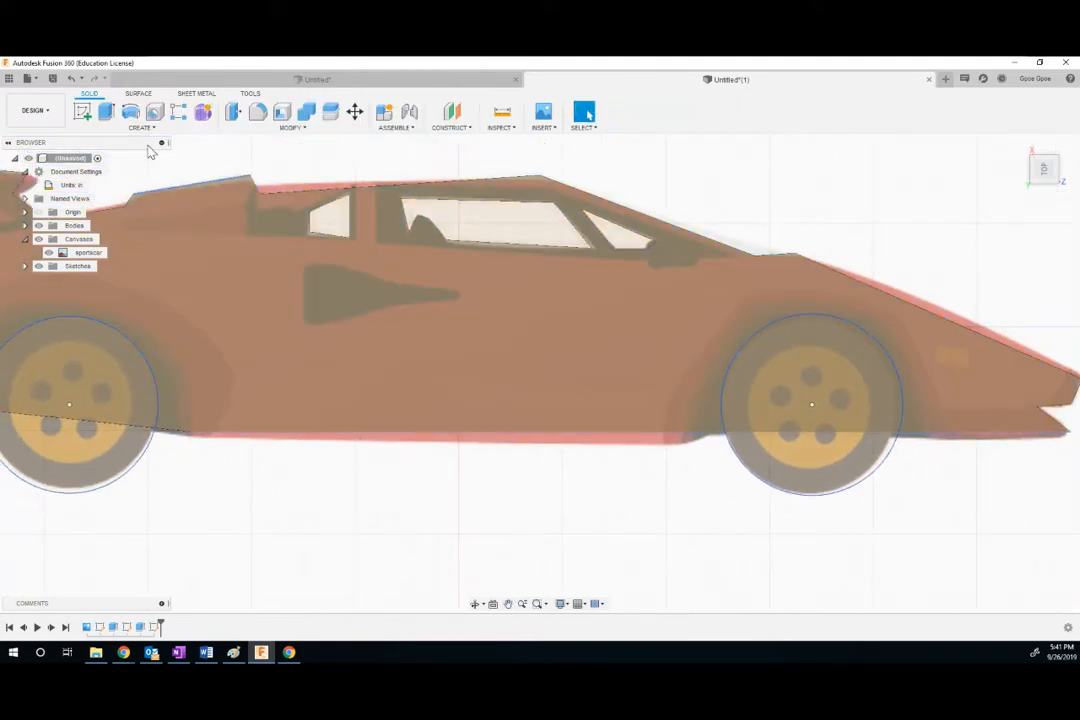
# Cut both wheel circles through the car body by extruding their four profiles -2 in.
pyautogui.click(84, 113)
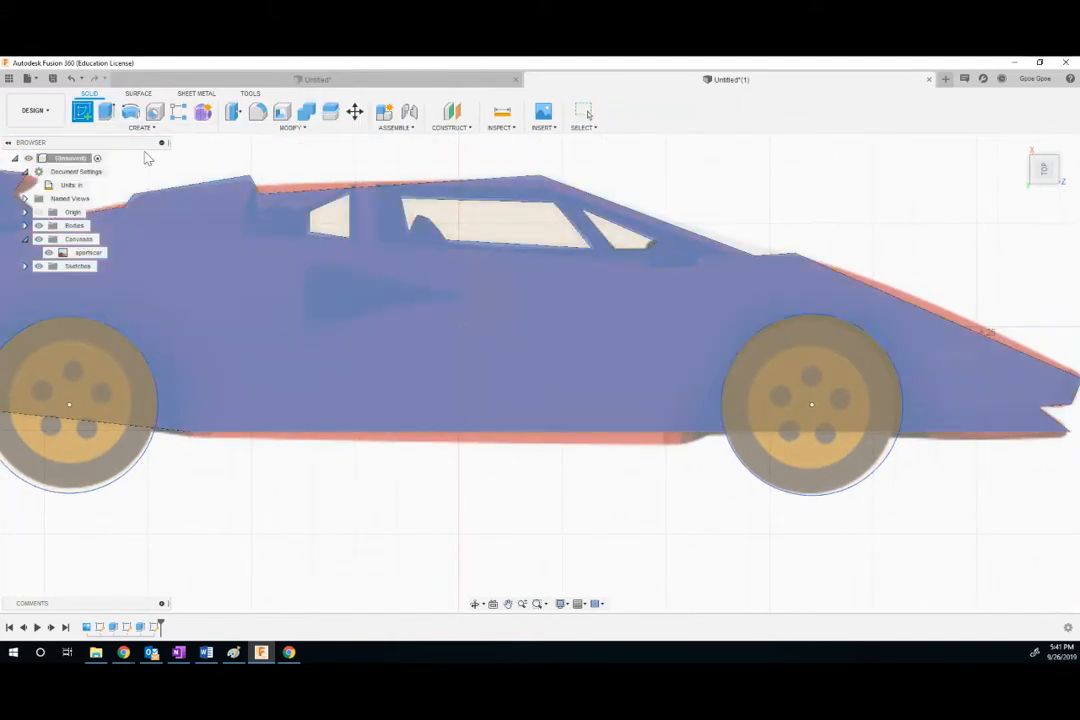
pyautogui.click(106, 112)
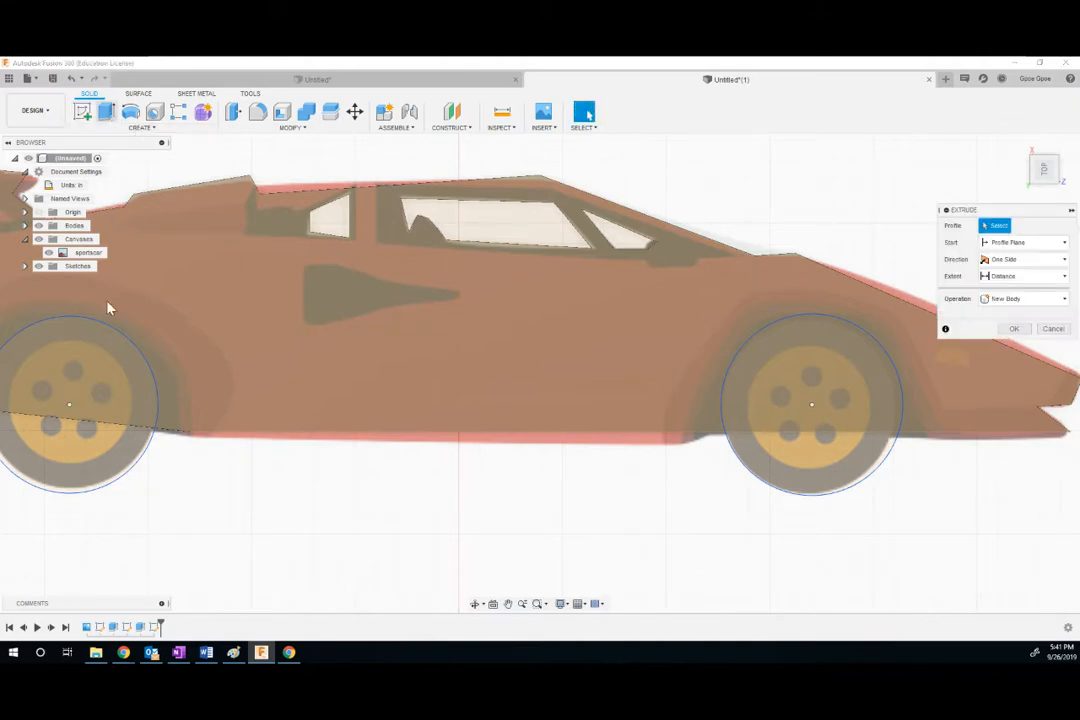
pyautogui.click(105, 379)
pyautogui.click(96, 440)
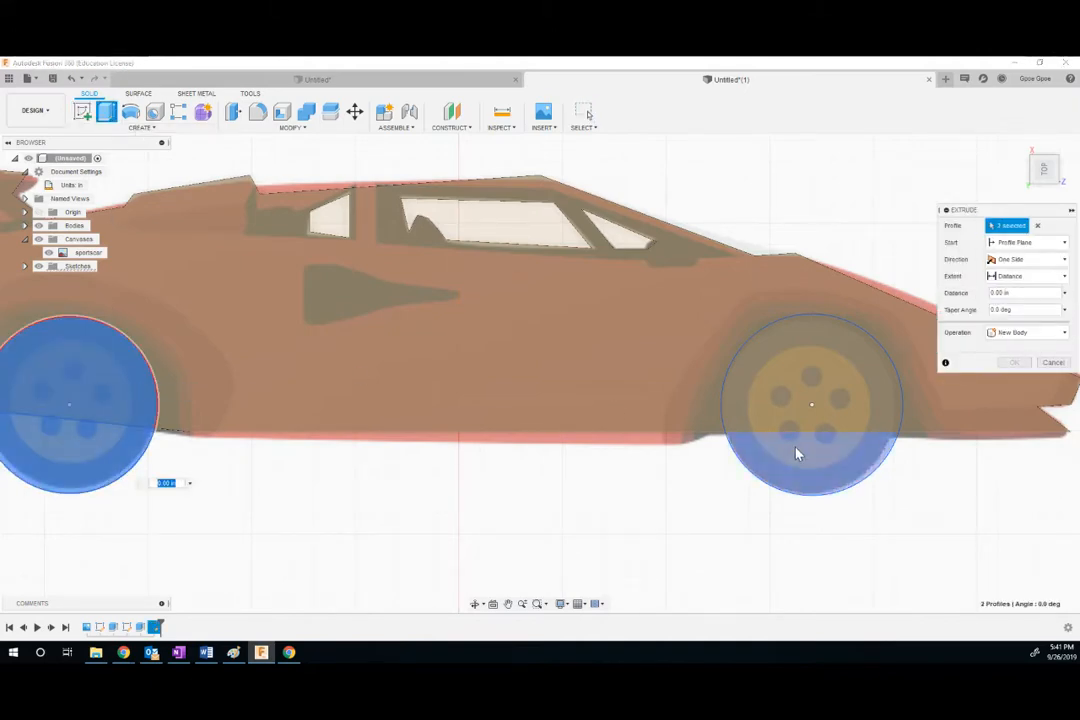
pyautogui.click(810, 398)
pyautogui.click(815, 462)
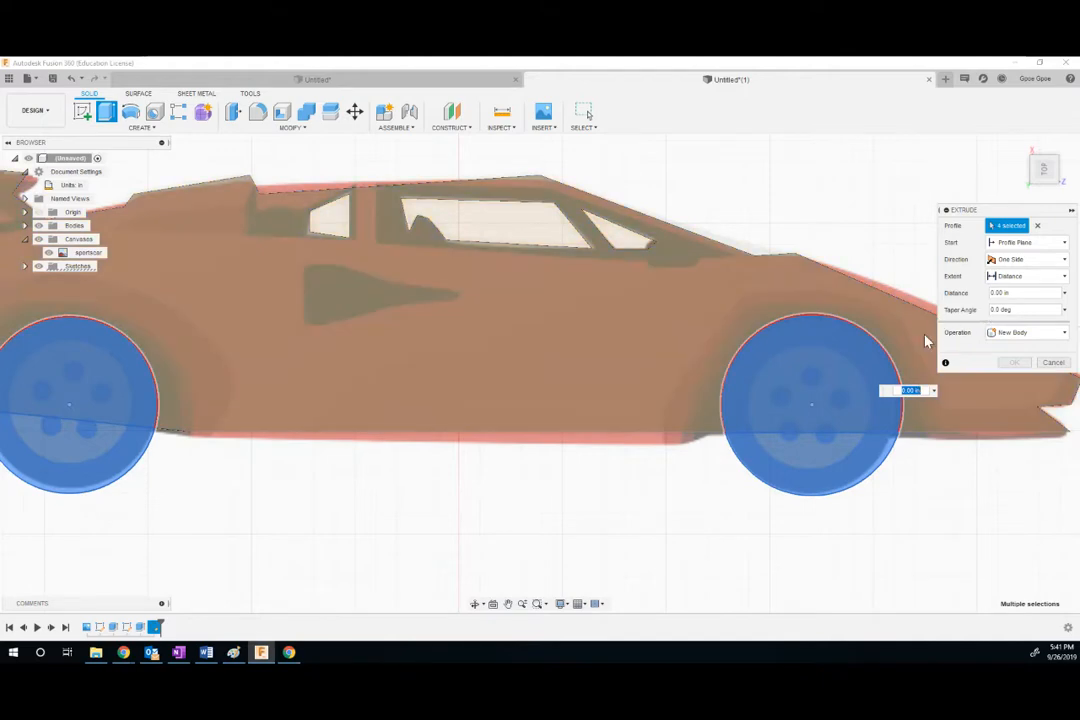
pyautogui.keyDown('shift'); pyautogui.moveTo(730, 345); pyautogui.dragTo(714, 297, button='middle'); pyautogui.keyUp('shift')
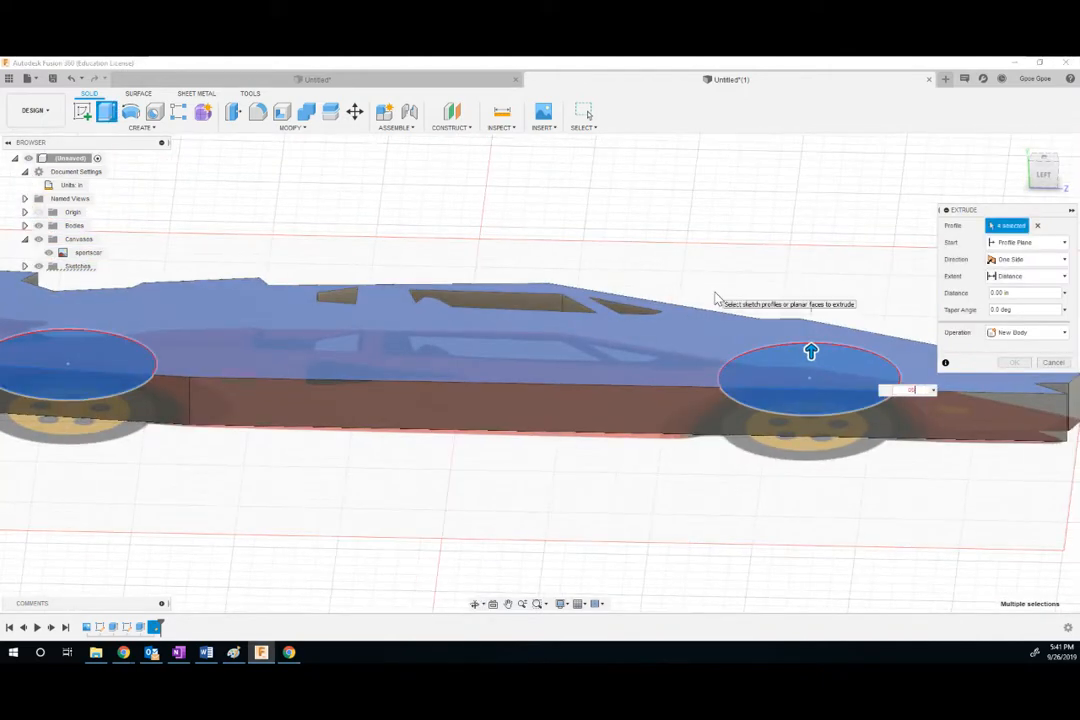
pyautogui.write('.05')
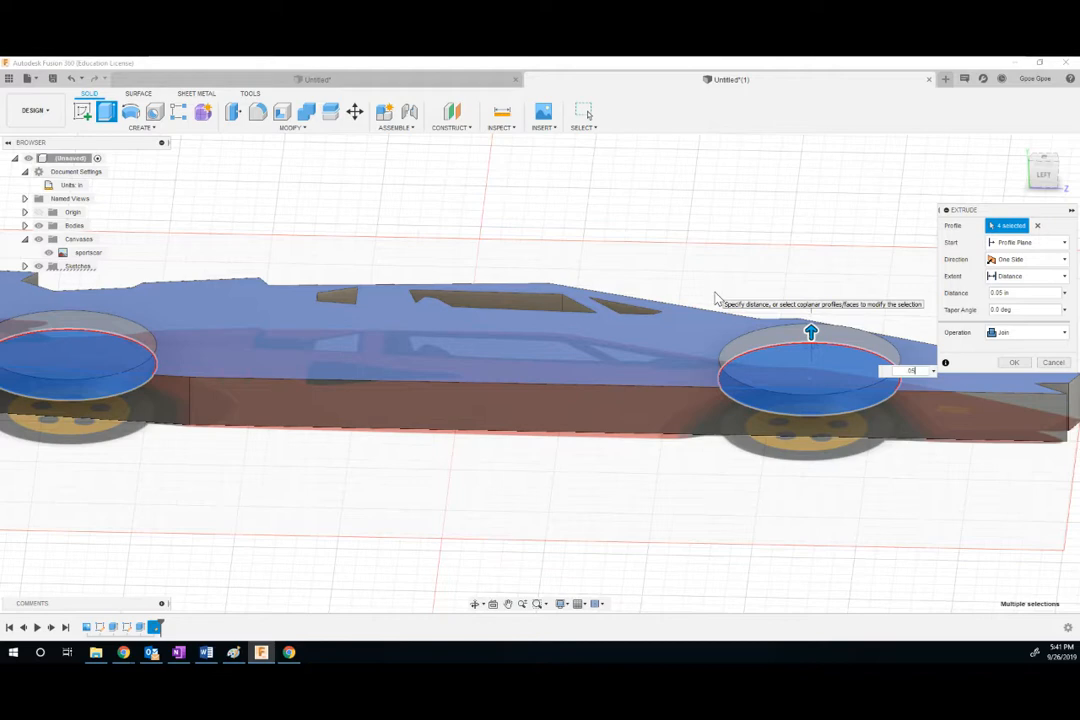
pyautogui.click(1036, 340)
pyautogui.click(1005, 349)
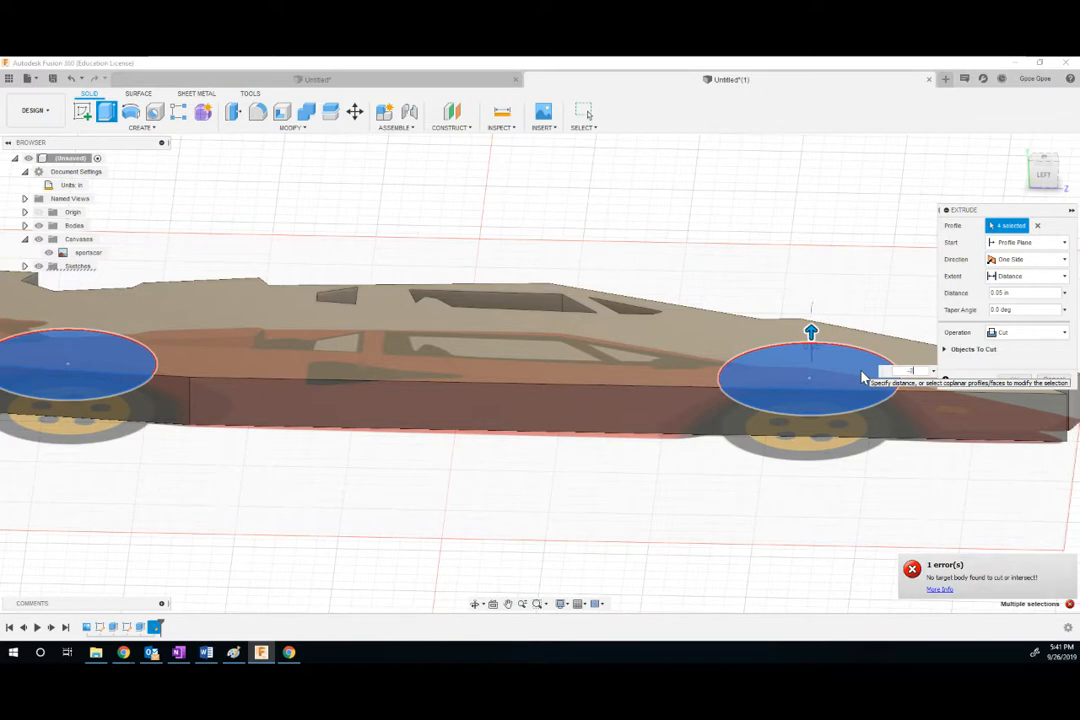
pyautogui.write('2')
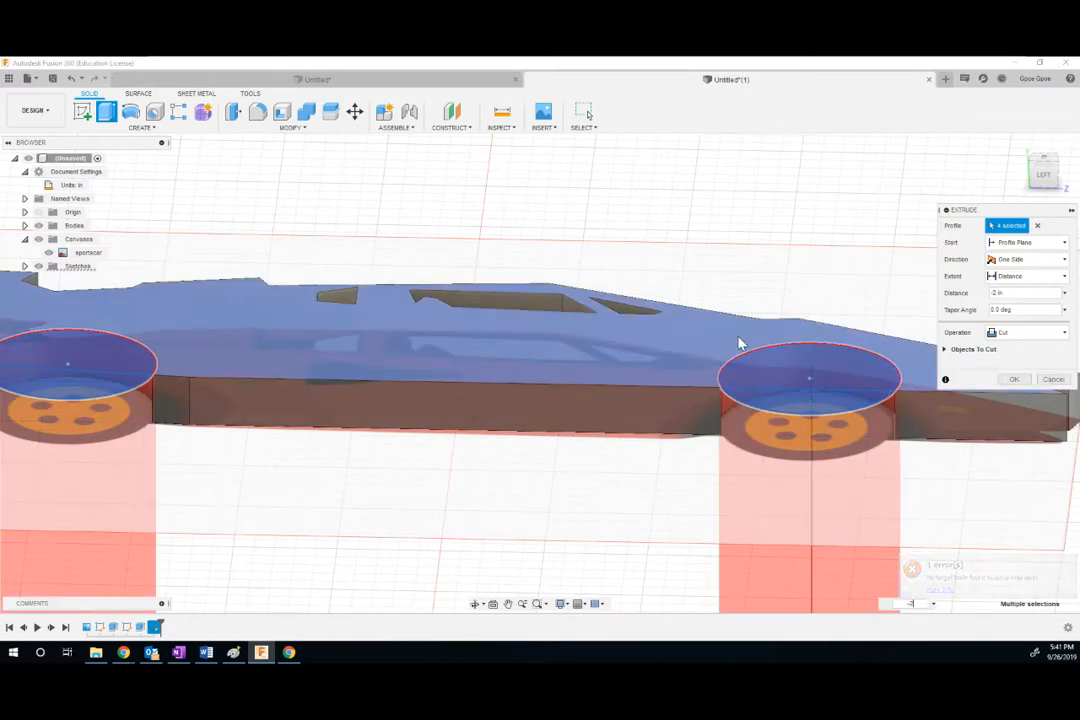
pyautogui.click(1014, 380)
# Hide the canvas so that only the car body is displayed.
pyautogui.keyDown('shift'); pyautogui.moveTo(704, 347); pyautogui.dragTo(557, 365, button='middle'); pyautogui.keyUp('shift')
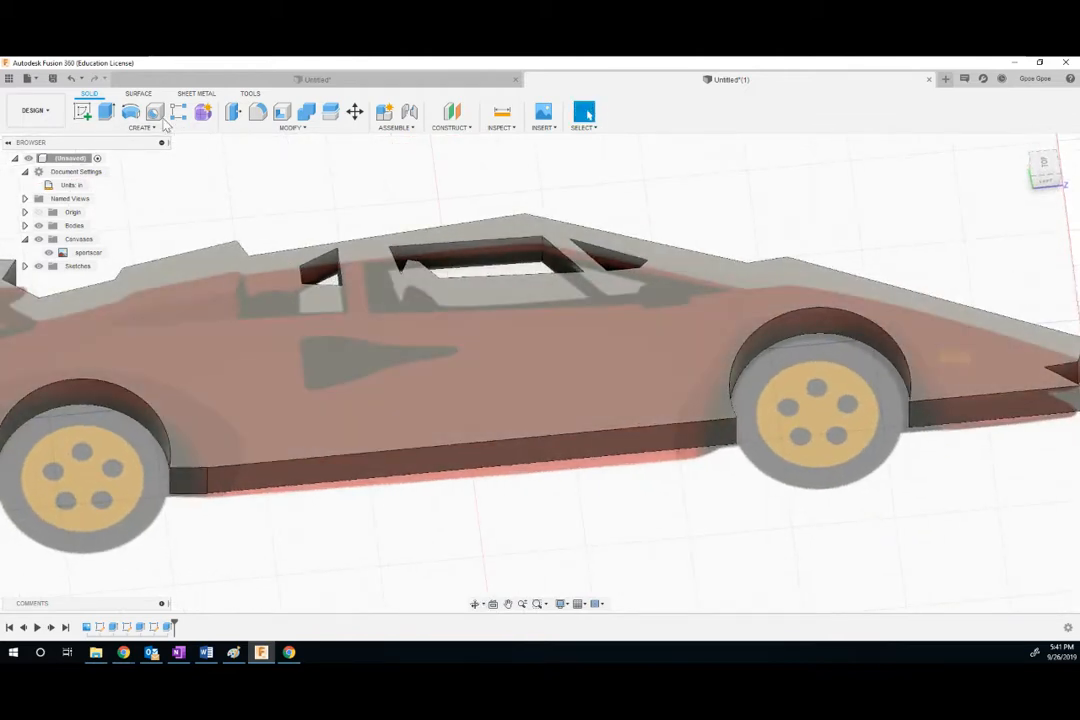
pyautogui.scroll(-6, 195, 284)
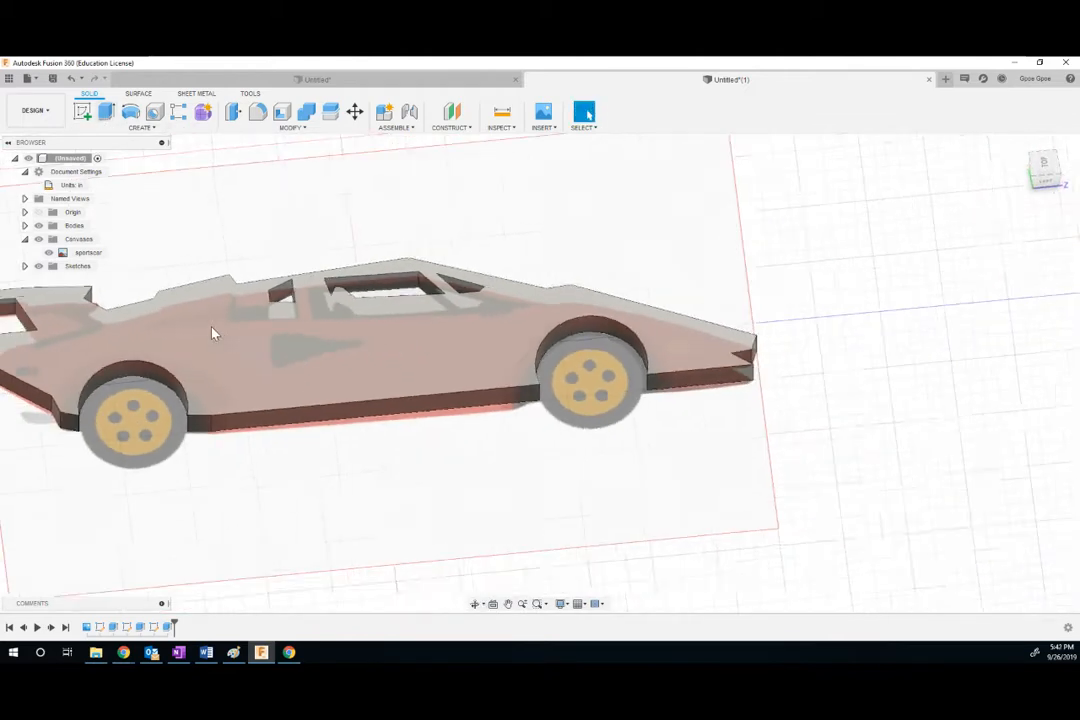
pyautogui.moveTo(215, 333); pyautogui.dragTo(341, 384, button='middle')
pyautogui.moveTo(262, 343)
pyautogui.keyDown('shift'); pyautogui.mouseDown(button='middle')
pyautogui.moveTo(265, 362)
pyautogui.moveTo(248, 357)
pyautogui.moveTo(260, 340)
pyautogui.moveTo(234, 345)
pyautogui.moveTo(265, 313)
pyautogui.moveTo(265, 333)
pyautogui.mouseUp(button='middle'); pyautogui.keyUp('shift')
pyautogui.click(42, 241)
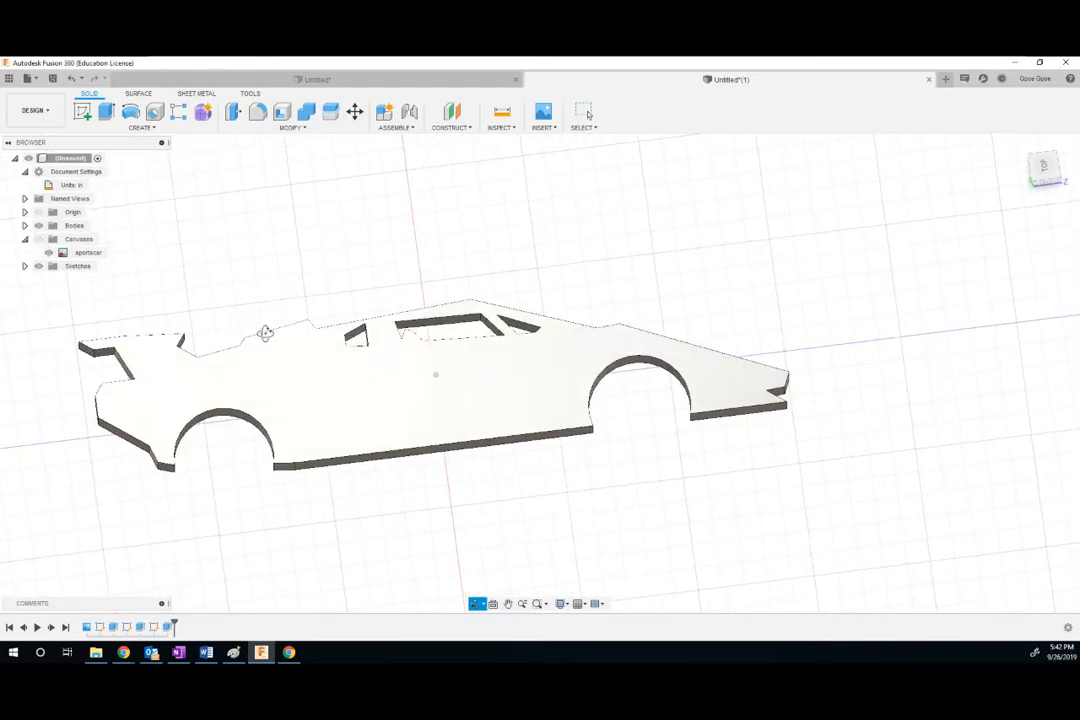
pyautogui.moveTo(391, 371); pyautogui.dragTo(388, 347, button='middle')
pyautogui.moveTo(227, 285); pyautogui.dragTo(309, 314, button='middle')
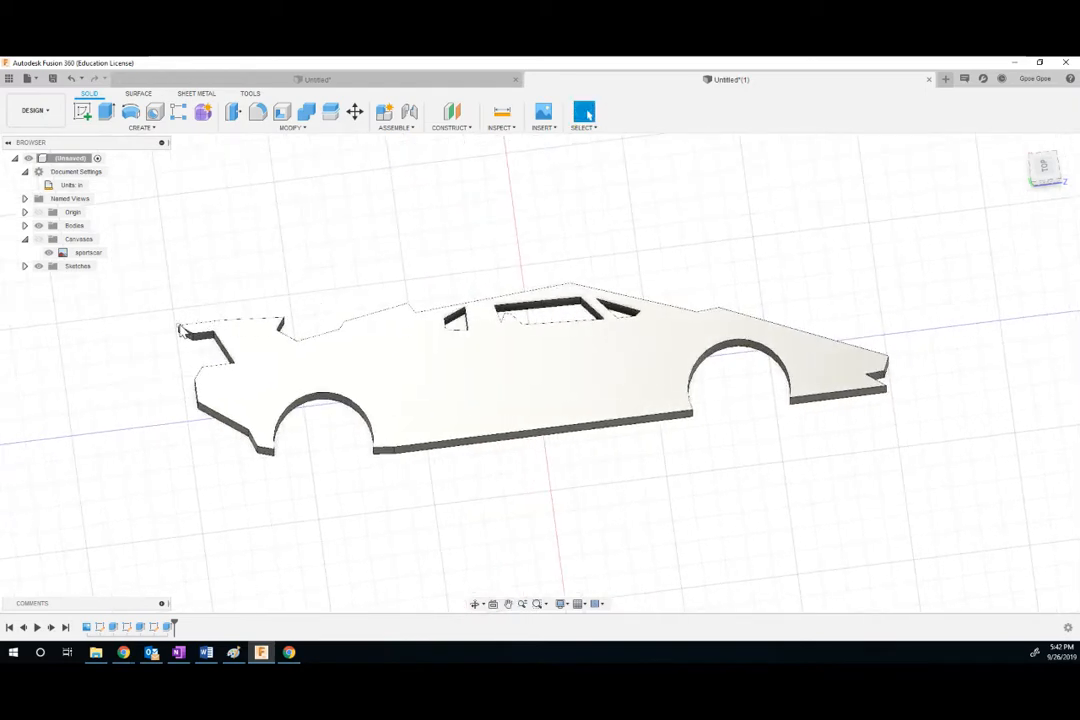
pyautogui.scroll(-2, 180, 330)
pyautogui.scroll(4, 180, 330)
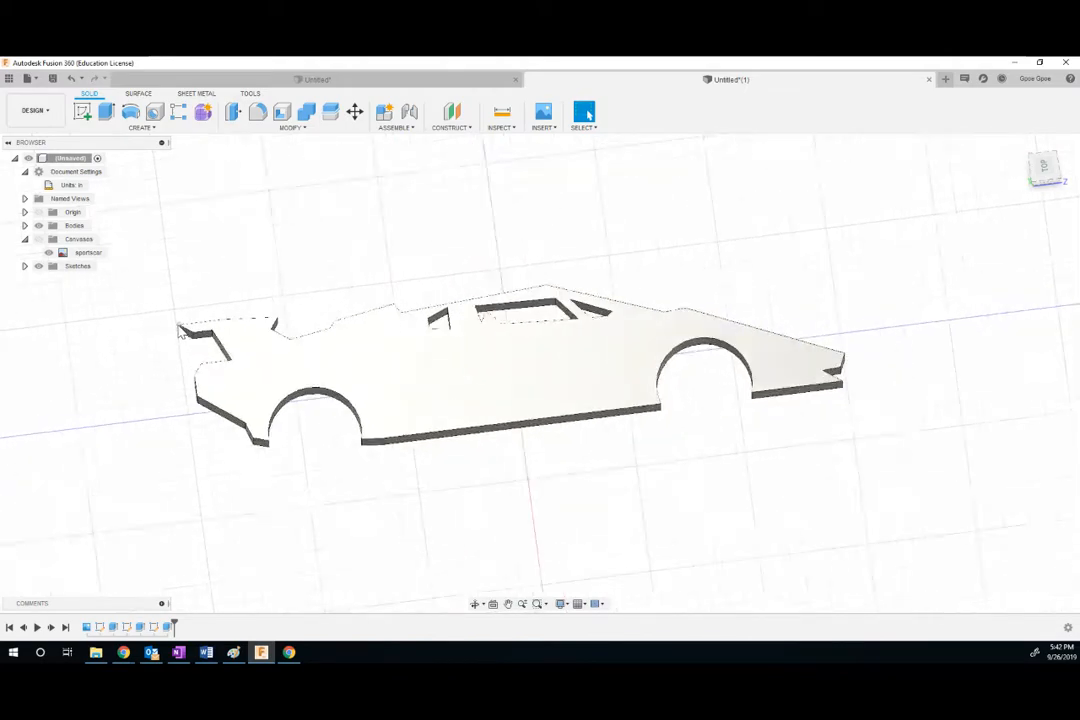
# Create a sketch on the horizontal plane at the car's base, next to the rear wing tip.
pyautogui.click(1041, 167)
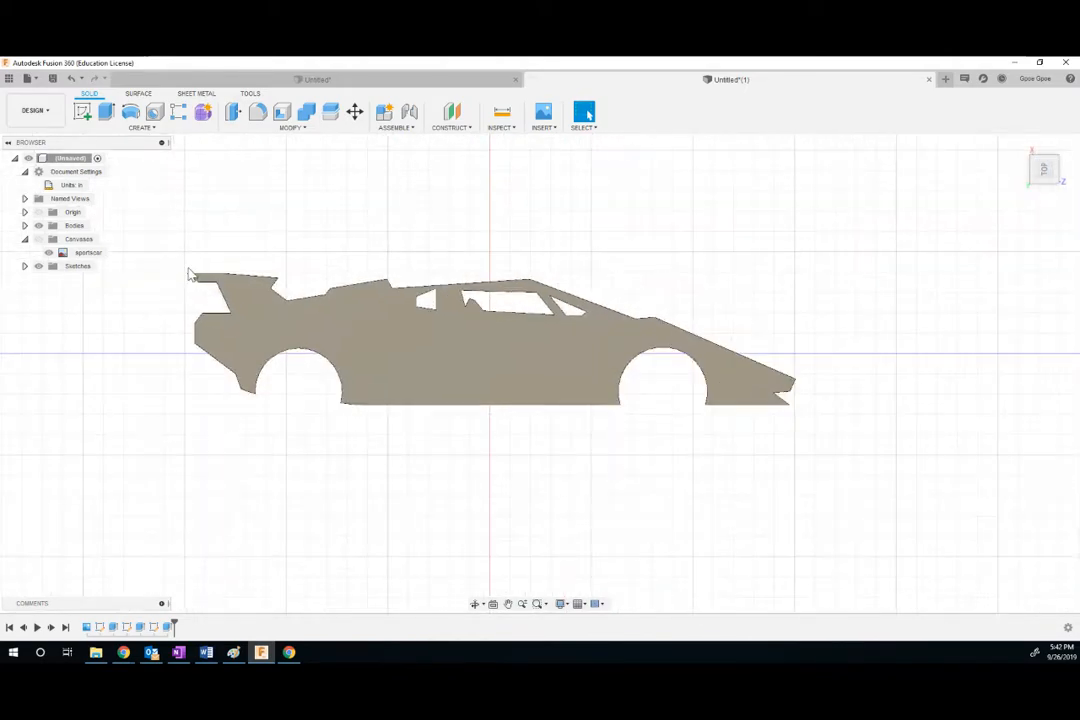
pyautogui.scroll(5, 190, 274)
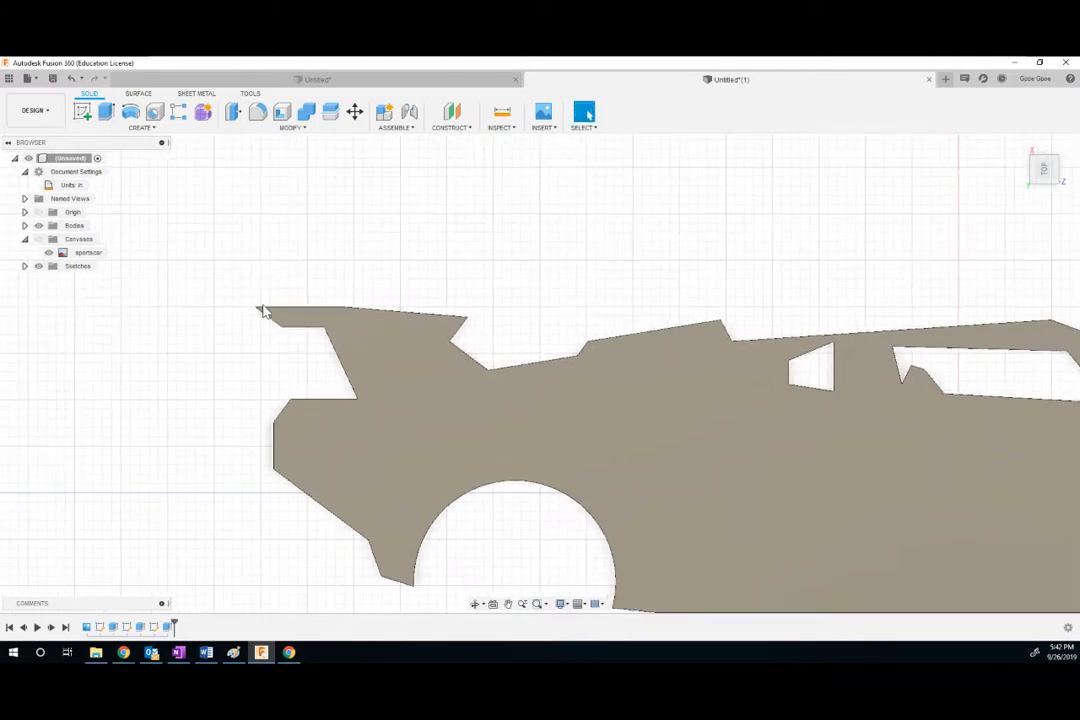
pyautogui.scroll(-2, 260, 312)
pyautogui.scroll(5, 254, 306)
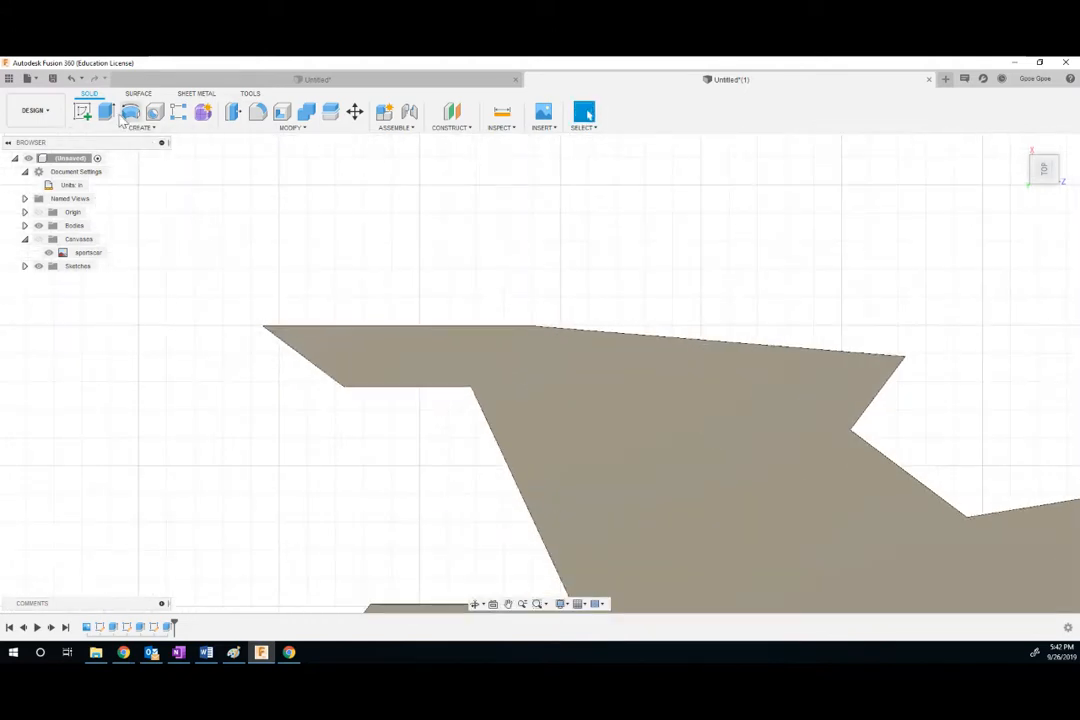
pyautogui.click(82, 111)
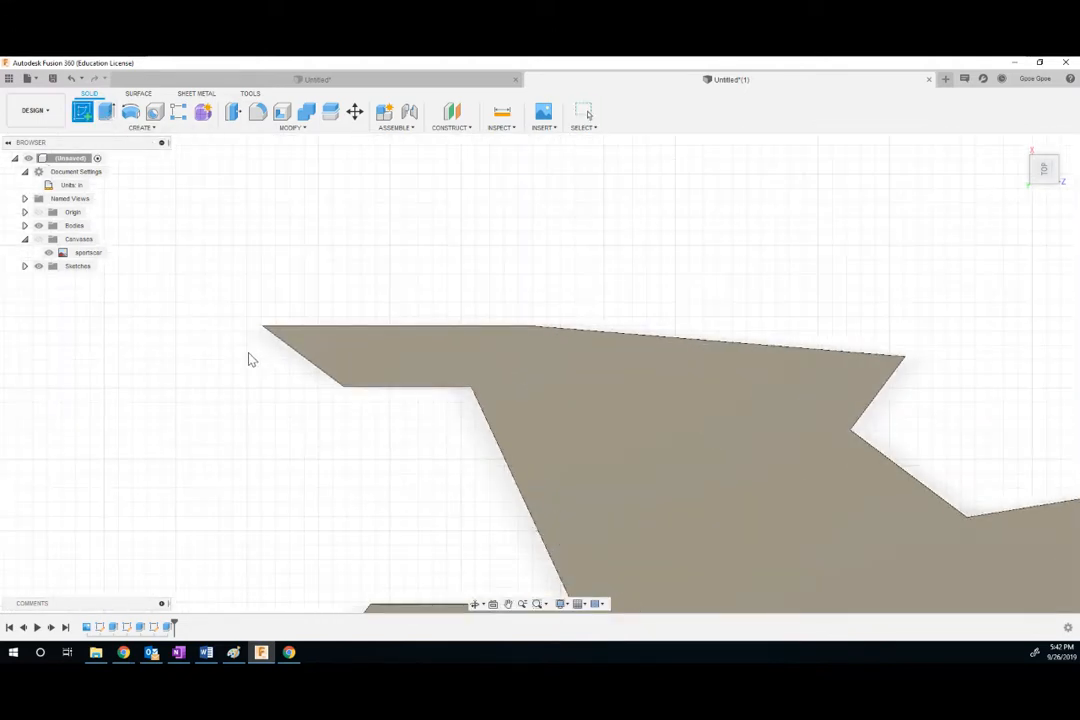
pyautogui.click(253, 355)
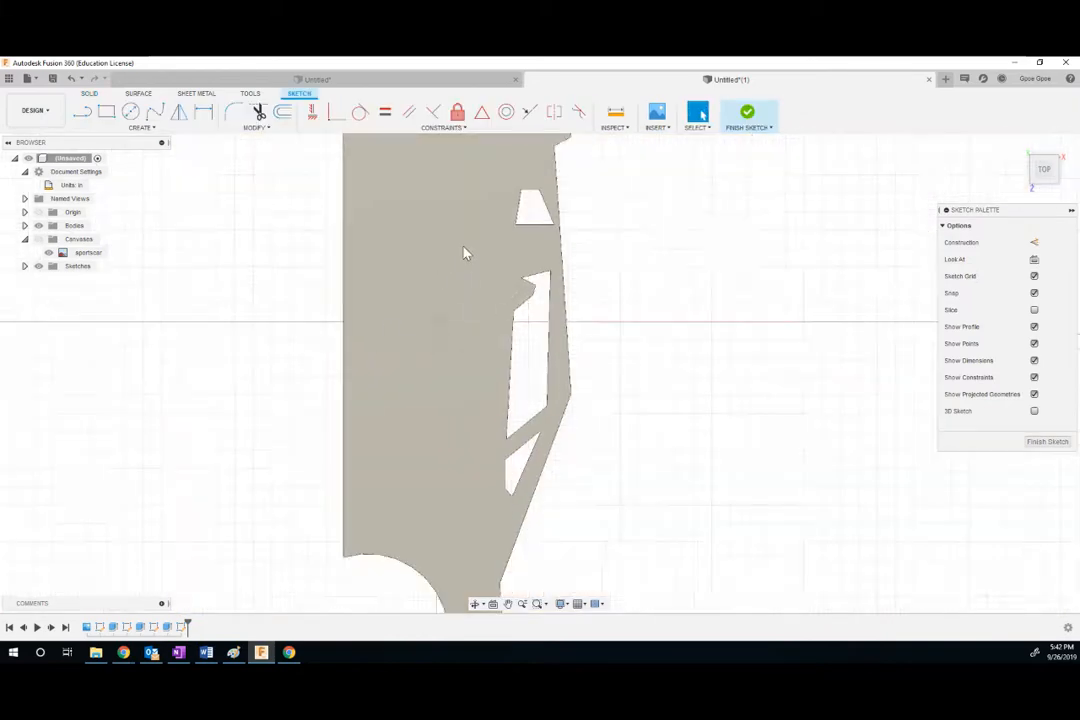
# Draw two concentric center-diameter circles overlapping the tip of the rear wing and finish the sketch.
pyautogui.moveTo(433, 357)
pyautogui.mouseDown(button='middle')
pyautogui.moveTo(398, 431)
pyautogui.moveTo(339, 668)
pyautogui.moveTo(383, 592)
pyautogui.mouseUp(button='middle')
pyautogui.scroll(2, 435, 345)
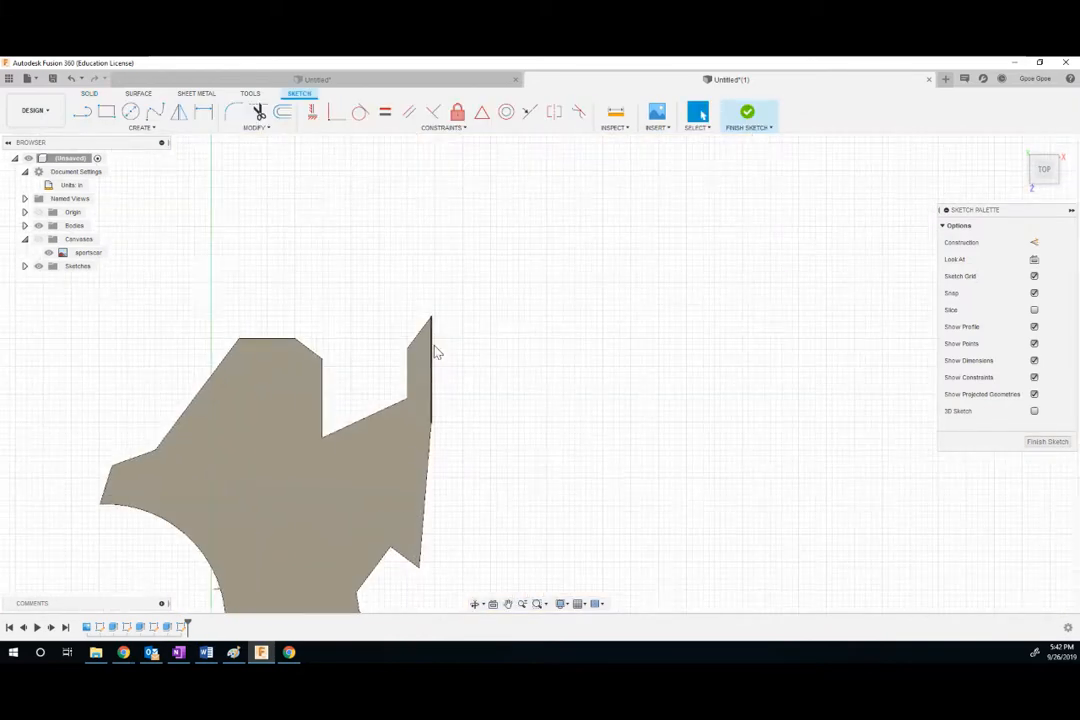
pyautogui.scroll(4, 435, 350)
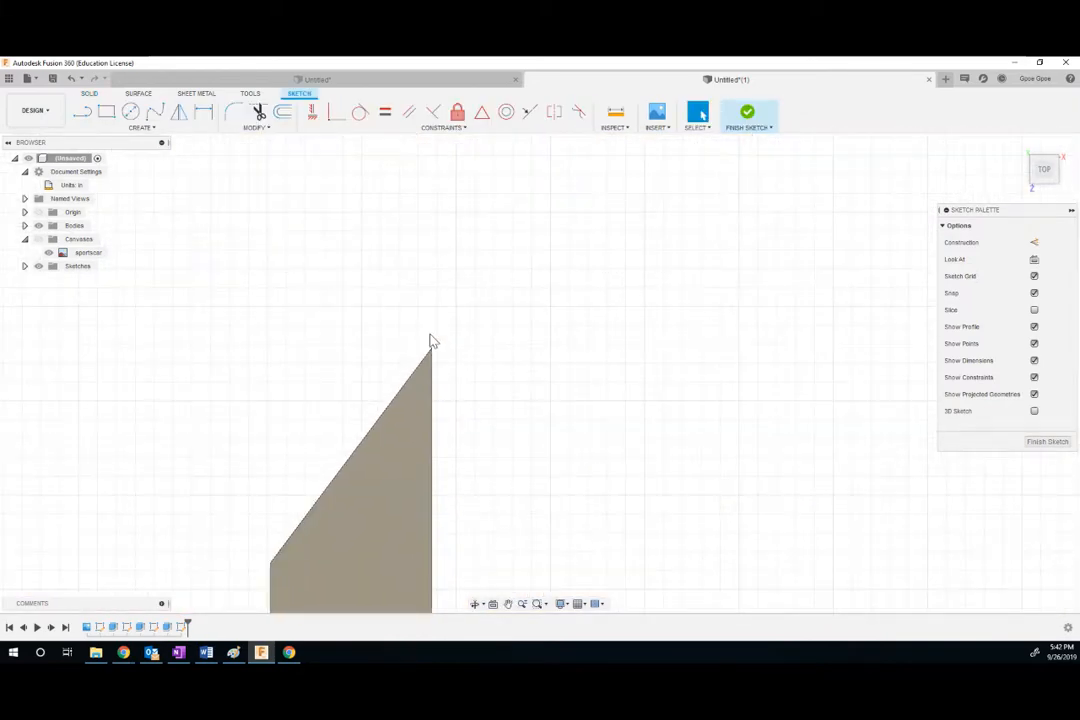
pyautogui.press('c')
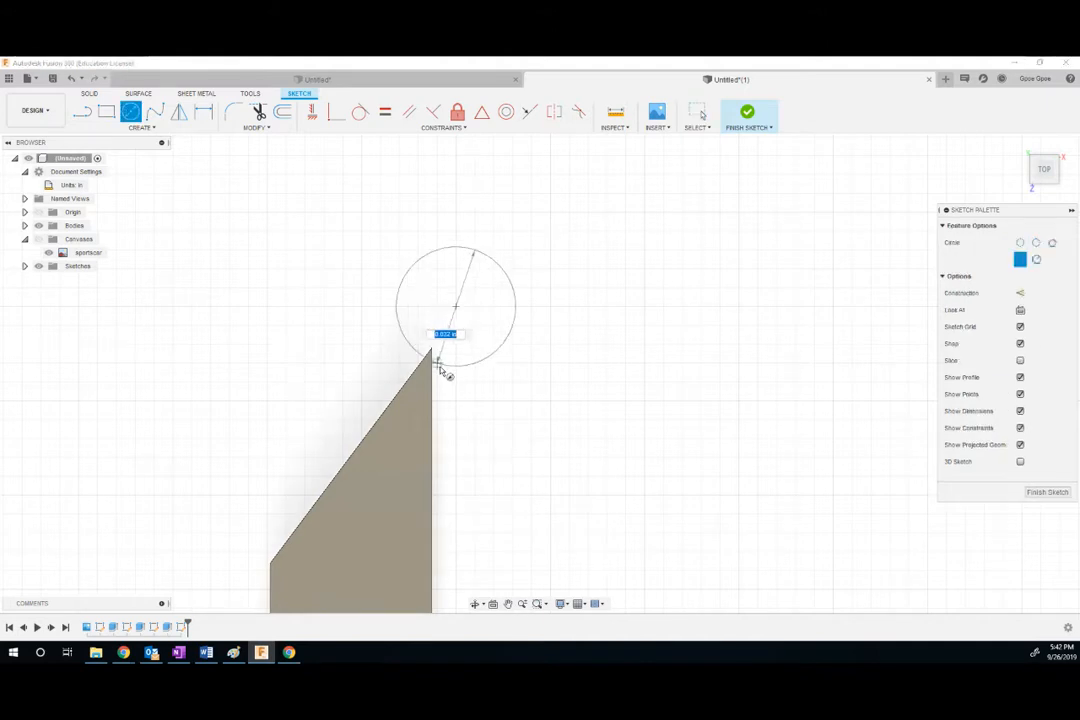
pyautogui.click(424, 424)
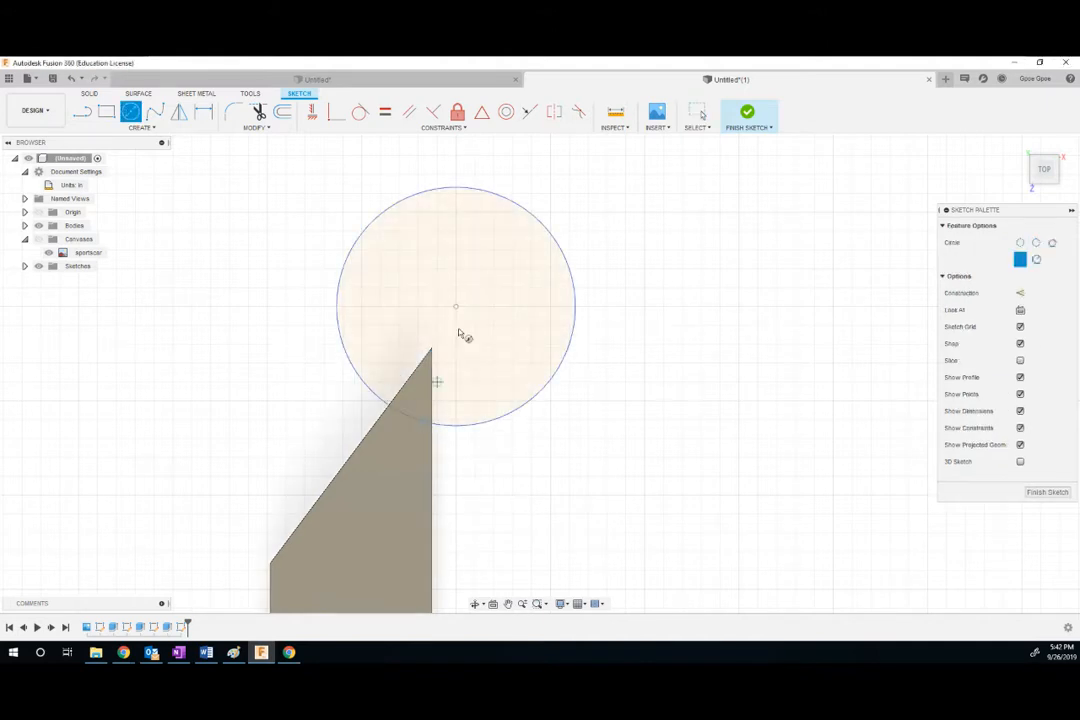
pyautogui.click(455, 307)
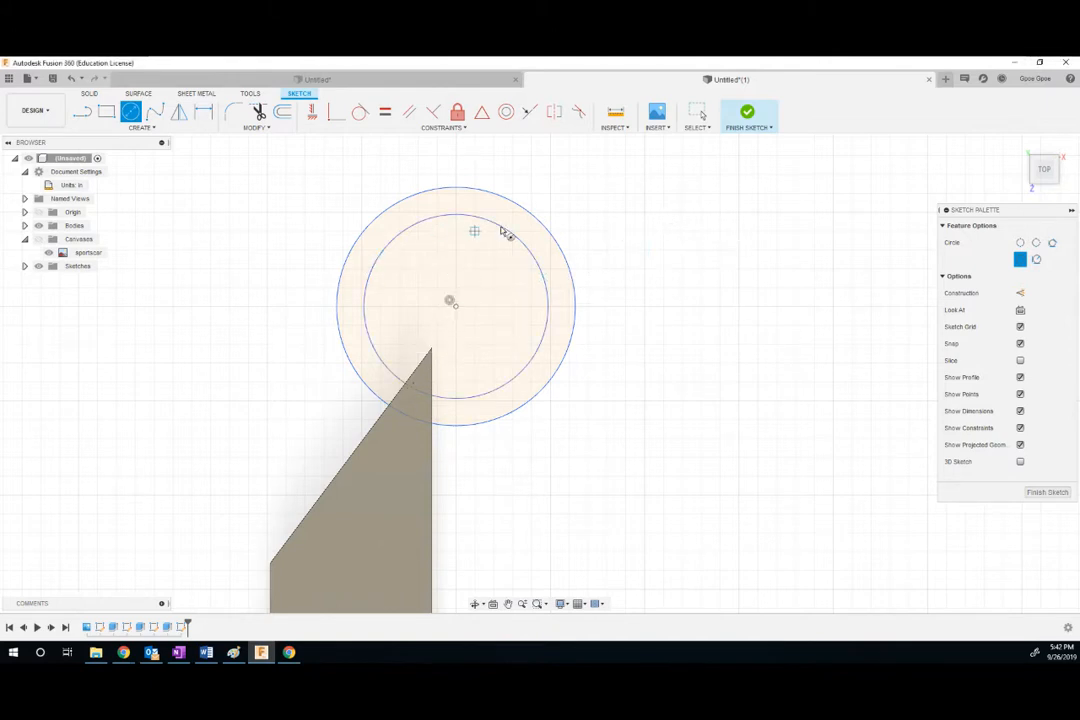
pyautogui.click(750, 114)
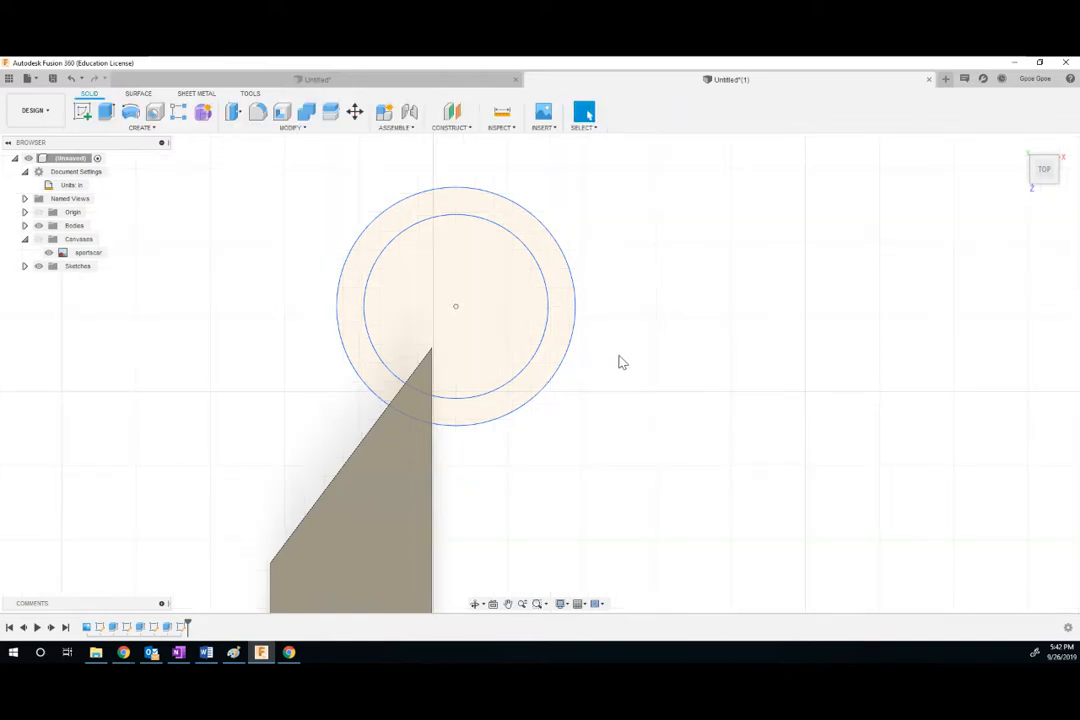
# Extrude the ring between the two circles 0.03 in and join it to the rear wing tip.
pyautogui.scroll(-10, 618, 362)
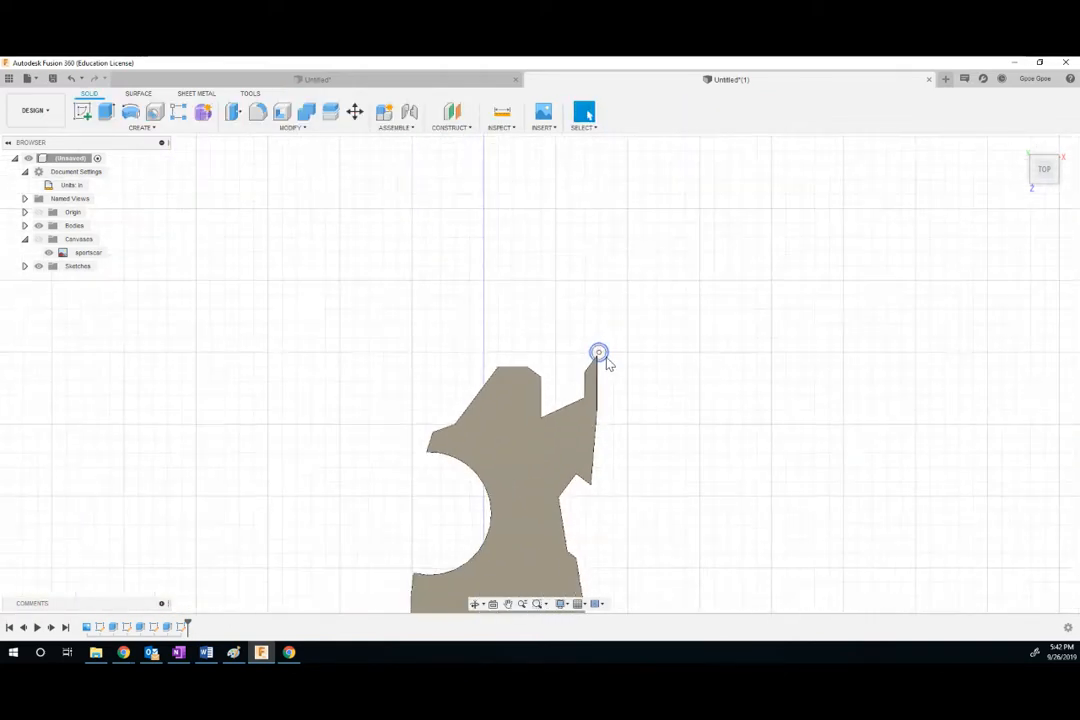
pyautogui.scroll(10, 612, 357)
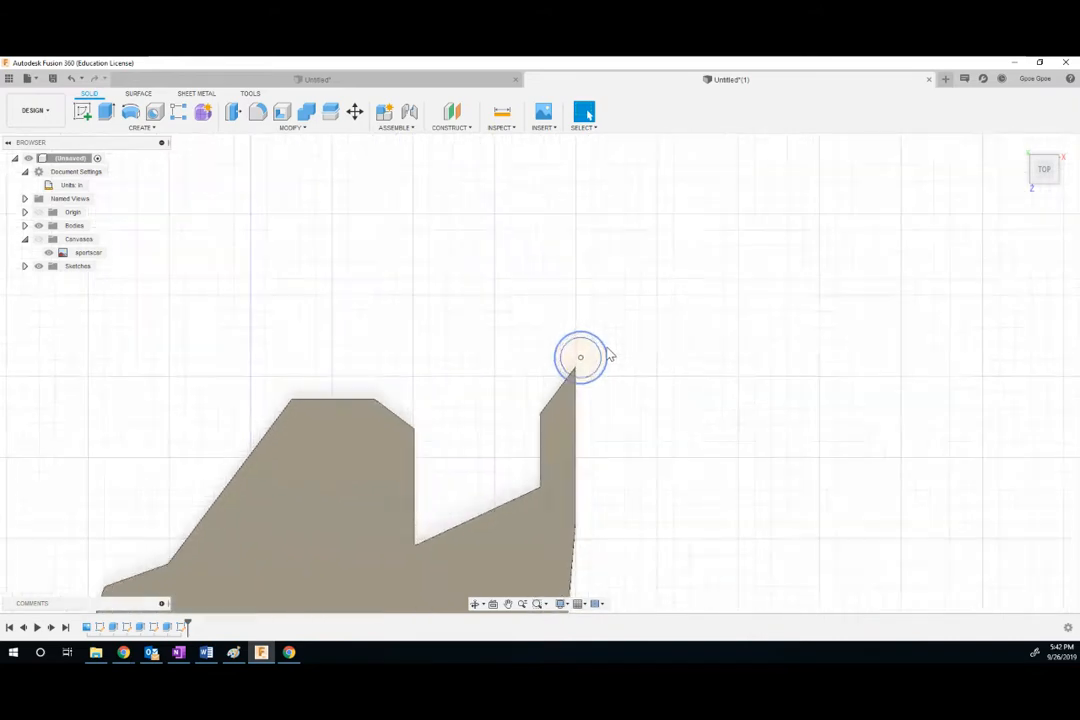
pyautogui.press('e')
pyautogui.click(602, 366)
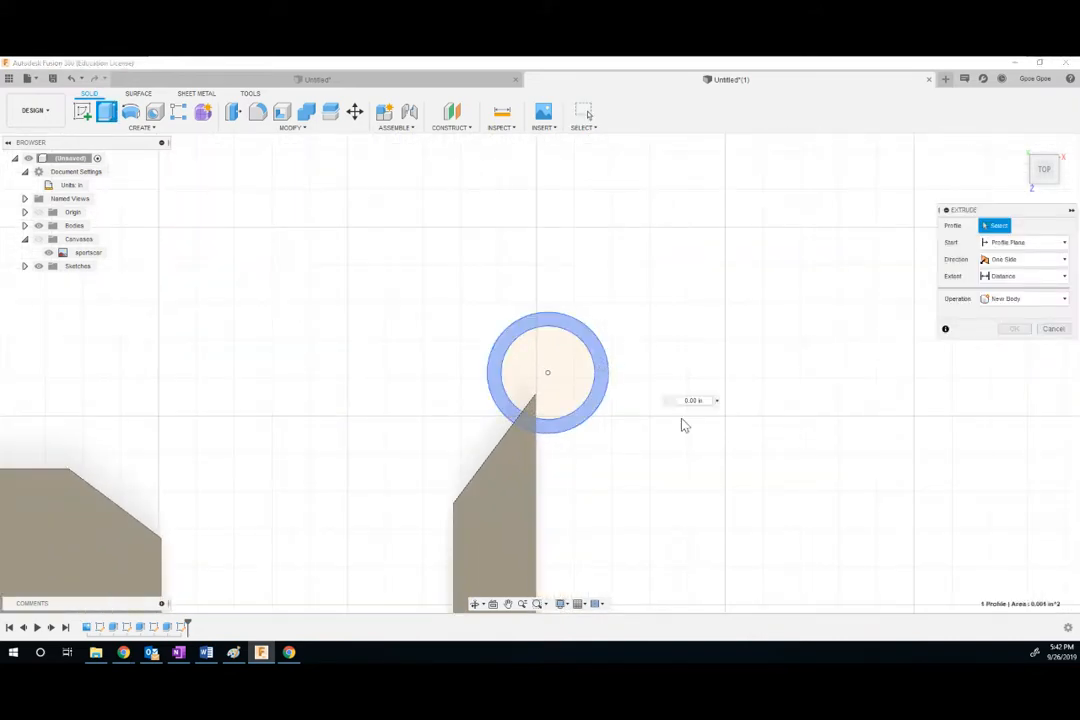
pyautogui.keyDown('shift'); pyautogui.moveTo(680, 420); pyautogui.dragTo(563, 425, button='middle'); pyautogui.keyUp('shift')
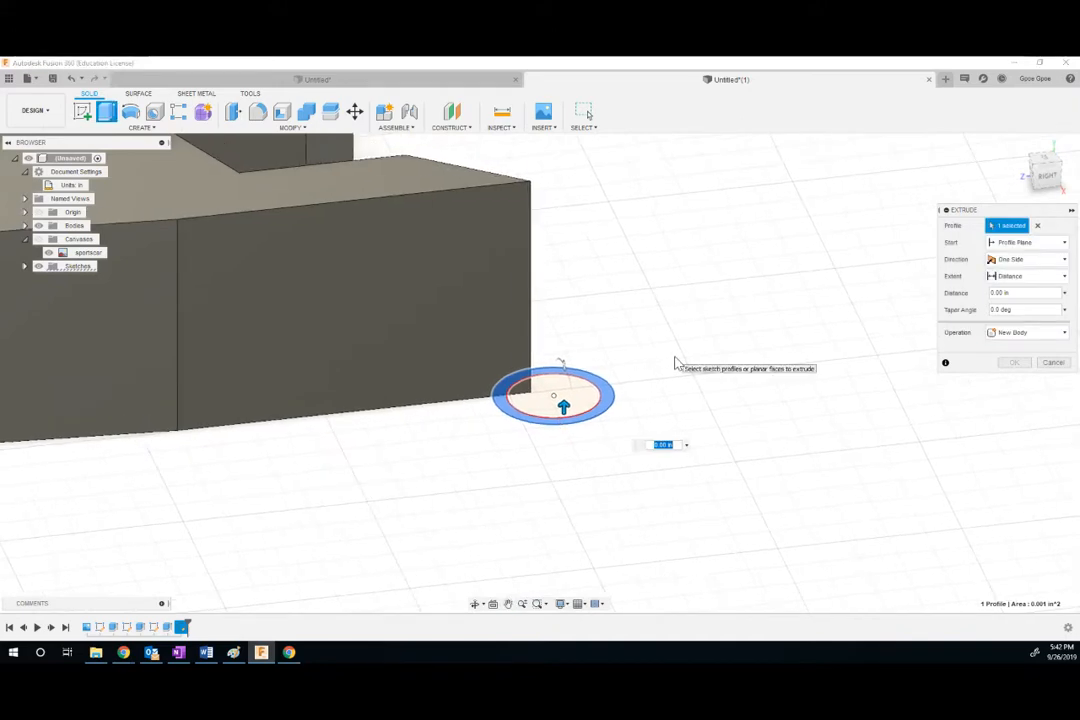
pyautogui.write('.05')
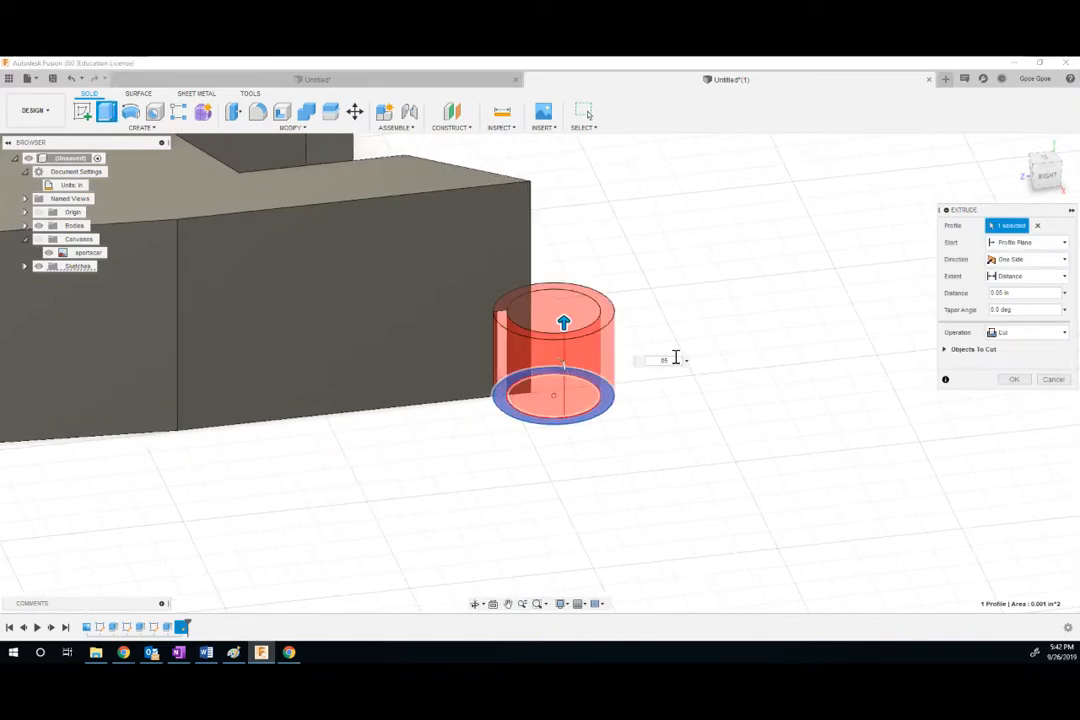
pyautogui.click(1012, 333)
pyautogui.click(992, 347)
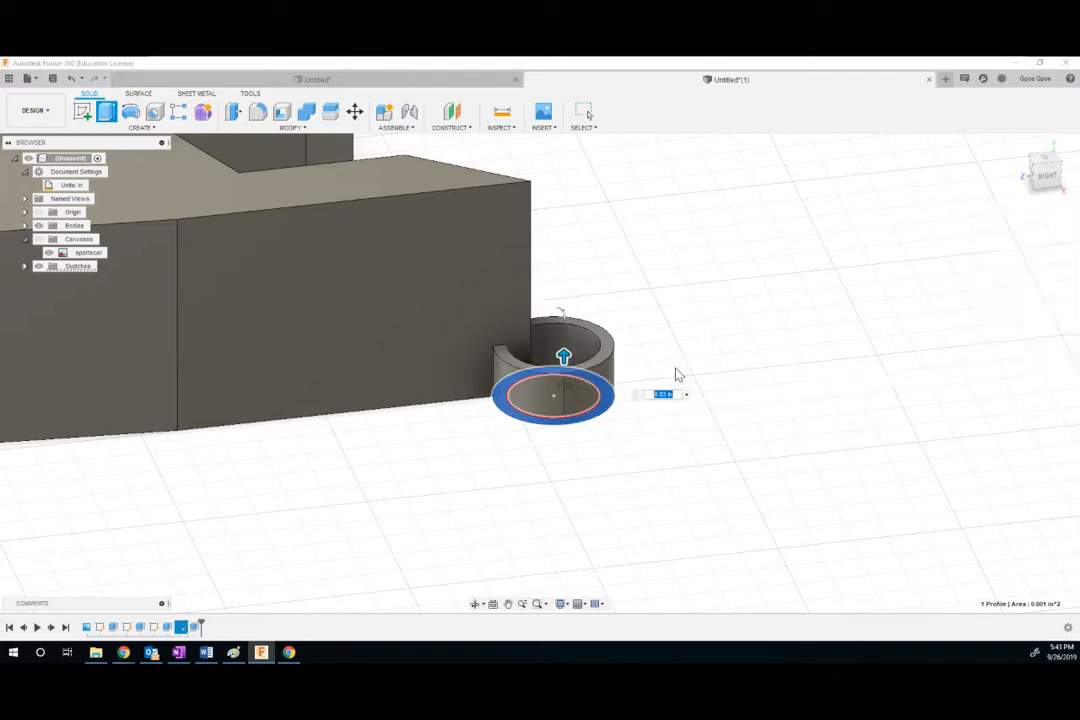
pyautogui.press('Return')
pyautogui.keyDown('shift'); pyautogui.moveTo(826, 295); pyautogui.dragTo(718, 332, button='middle'); pyautogui.keyUp('shift')
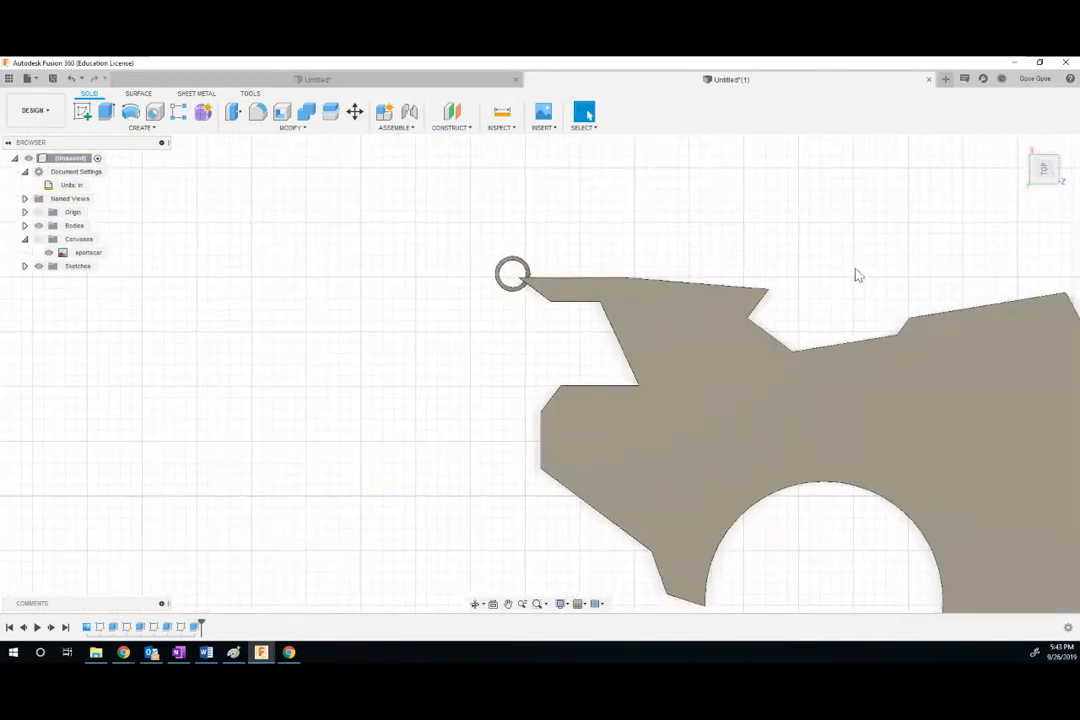
pyautogui.scroll(-5, 851, 302)
pyautogui.moveTo(846, 321); pyautogui.dragTo(422, 296, button='middle')
pyautogui.scroll(-3, 780, 347)
pyautogui.moveTo(779, 346); pyautogui.dragTo(699, 325, button='middle')
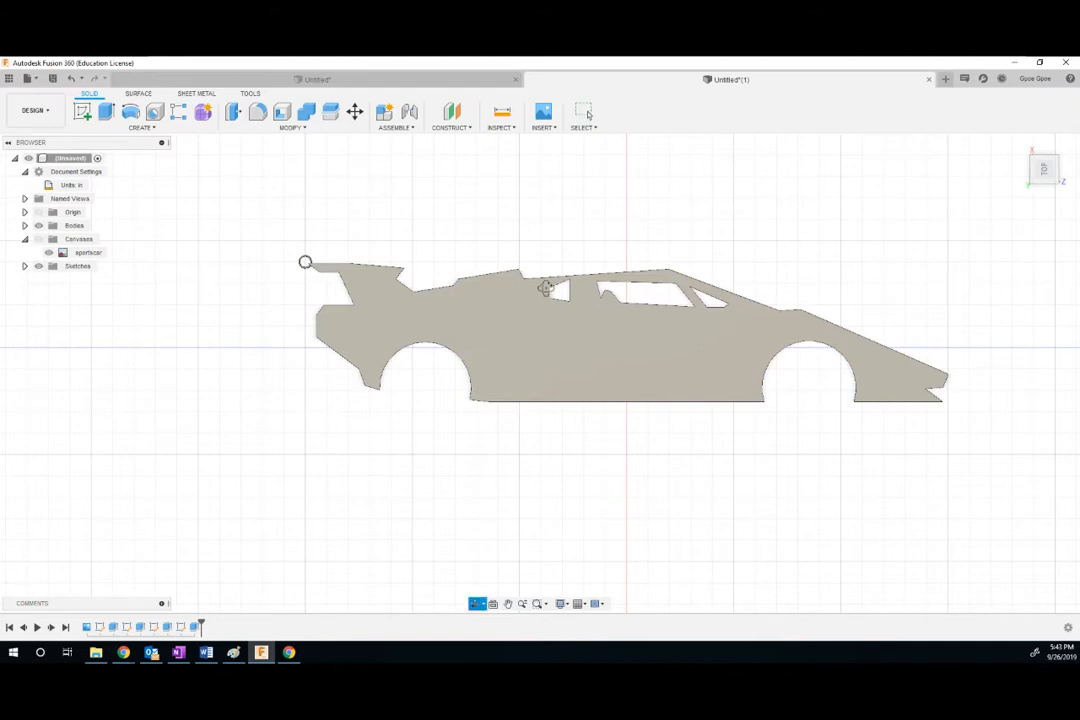
pyautogui.keyDown('shift'); pyautogui.moveTo(549, 300); pyautogui.dragTo(550, 260, button='middle'); pyautogui.keyUp('shift')
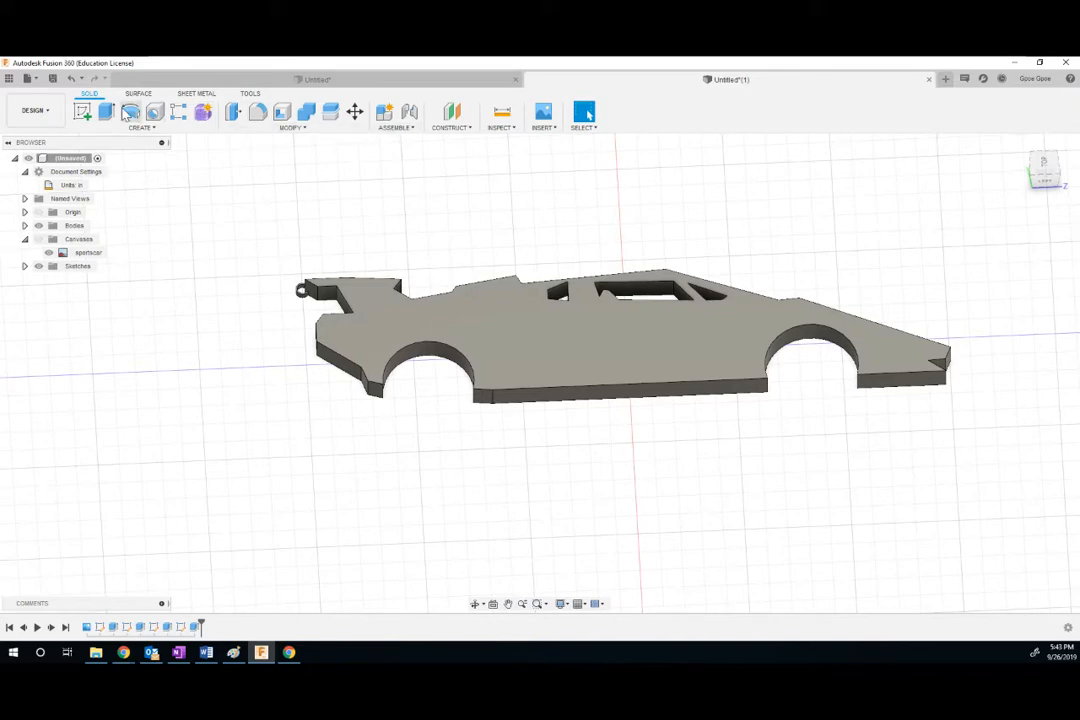
pyautogui.click(84, 112)
pyautogui.click(430, 420)
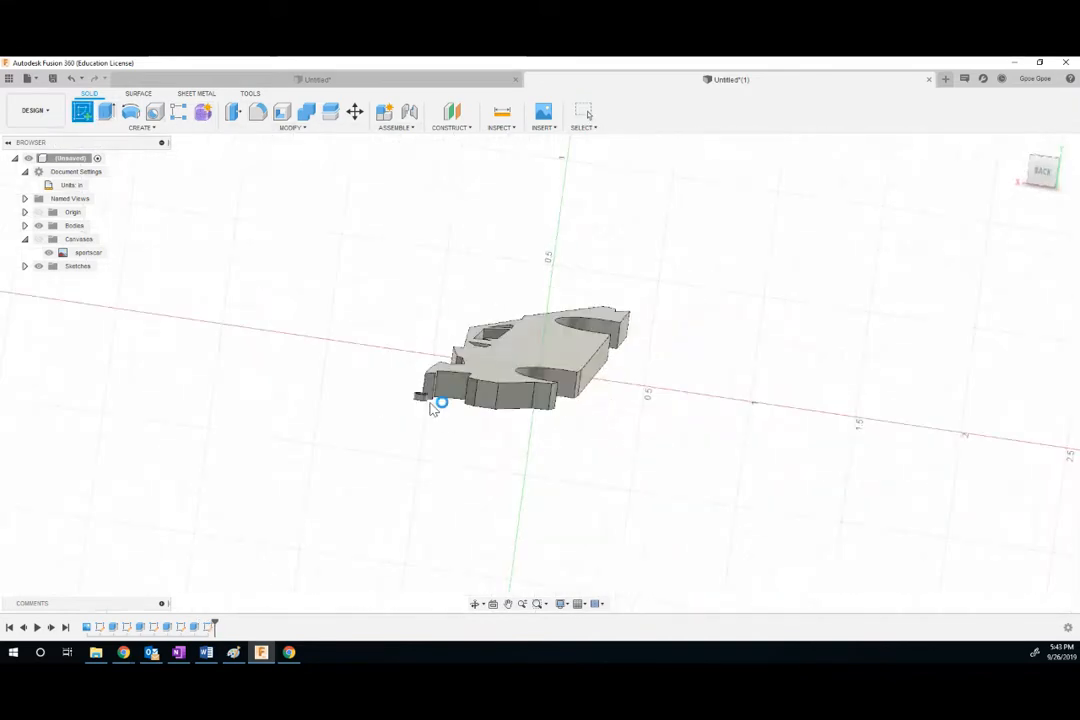
pyautogui.hotkey('ctrl', 'z')
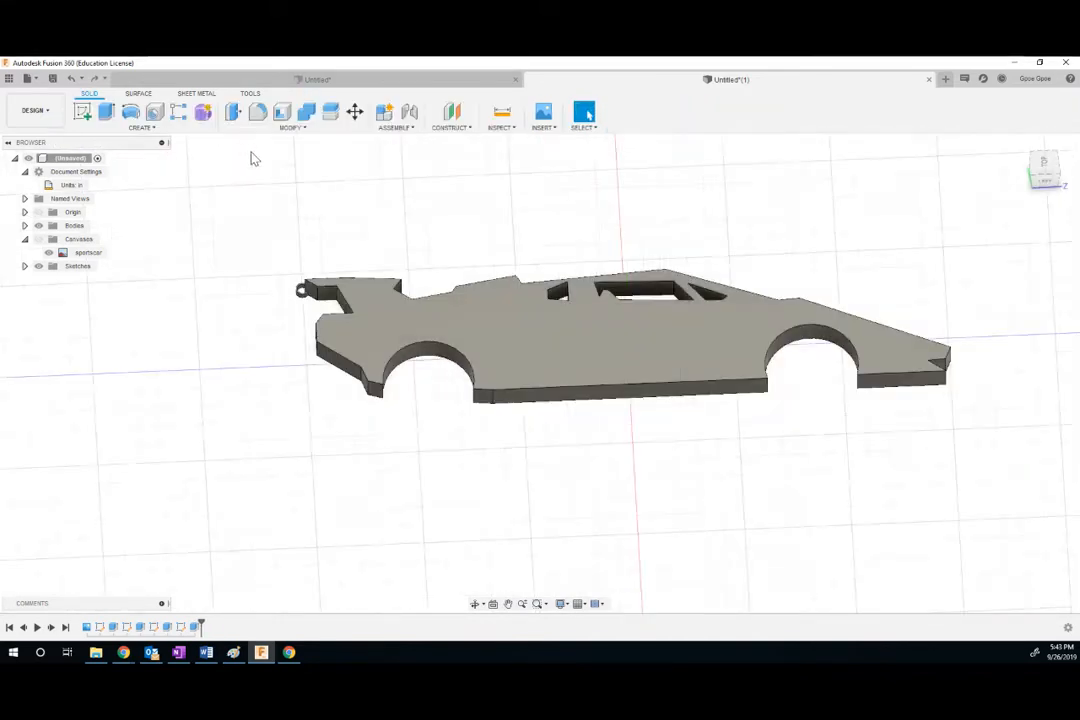
# Create a sketch on the underside of the car body, at the rear wheel well.
pyautogui.click(84, 112)
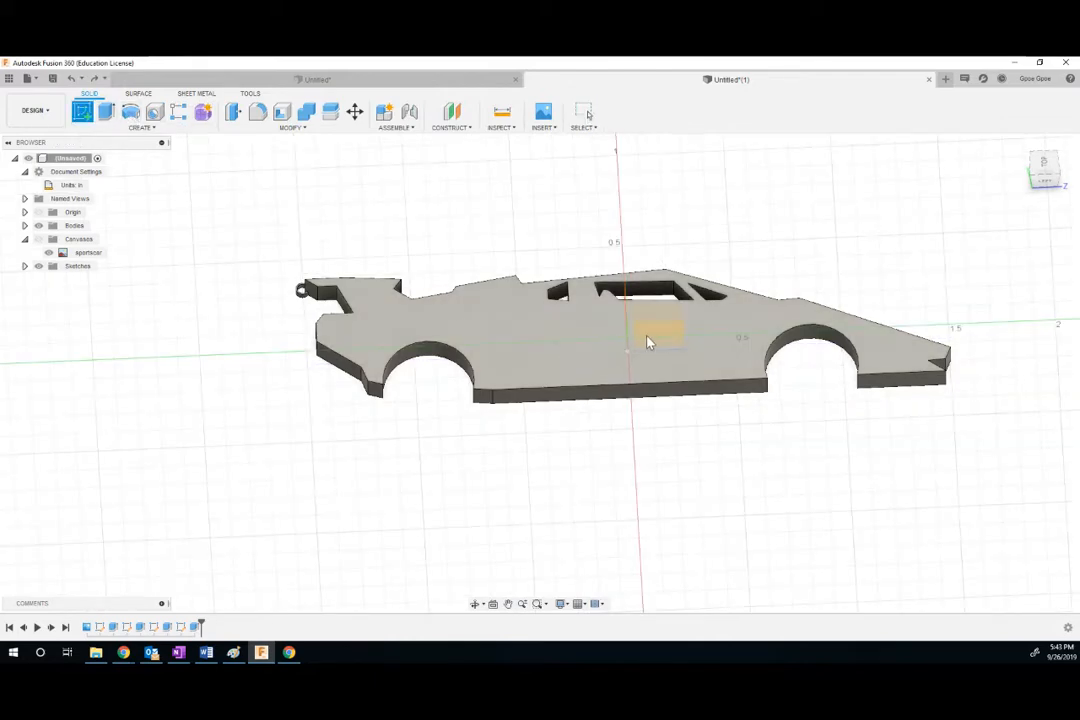
pyautogui.keyDown('shift'); pyautogui.moveTo(555, 344); pyautogui.dragTo(543, 319, button='middle'); pyautogui.keyUp('shift')
pyautogui.click(498, 250)
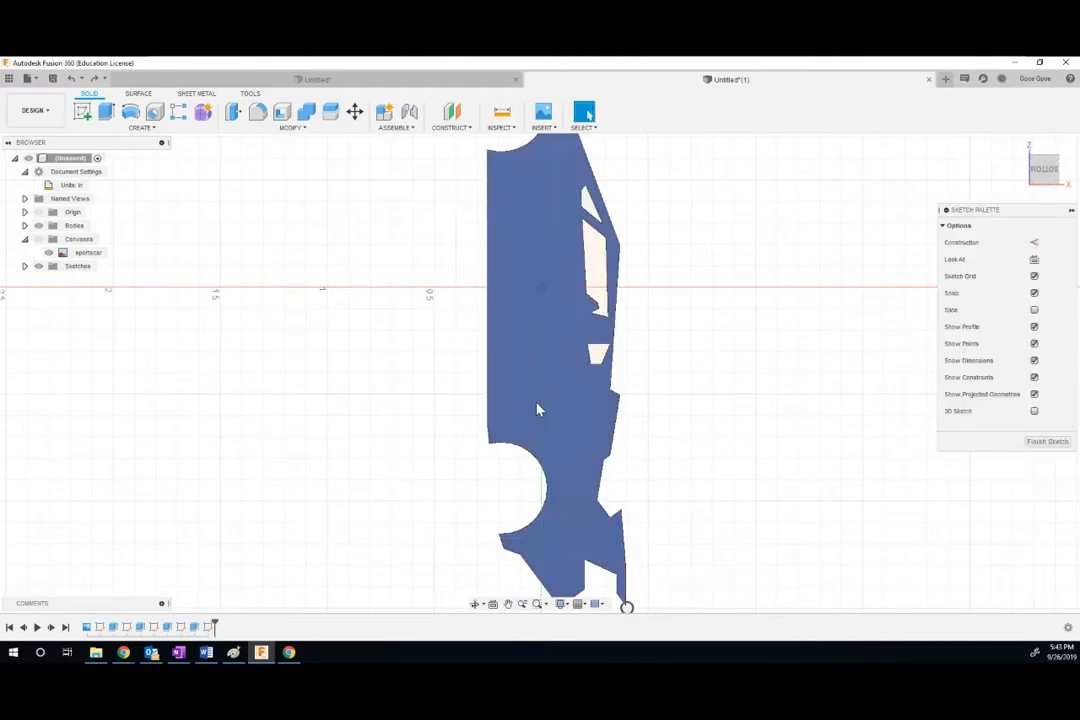
pyautogui.scroll(3, 512, 501)
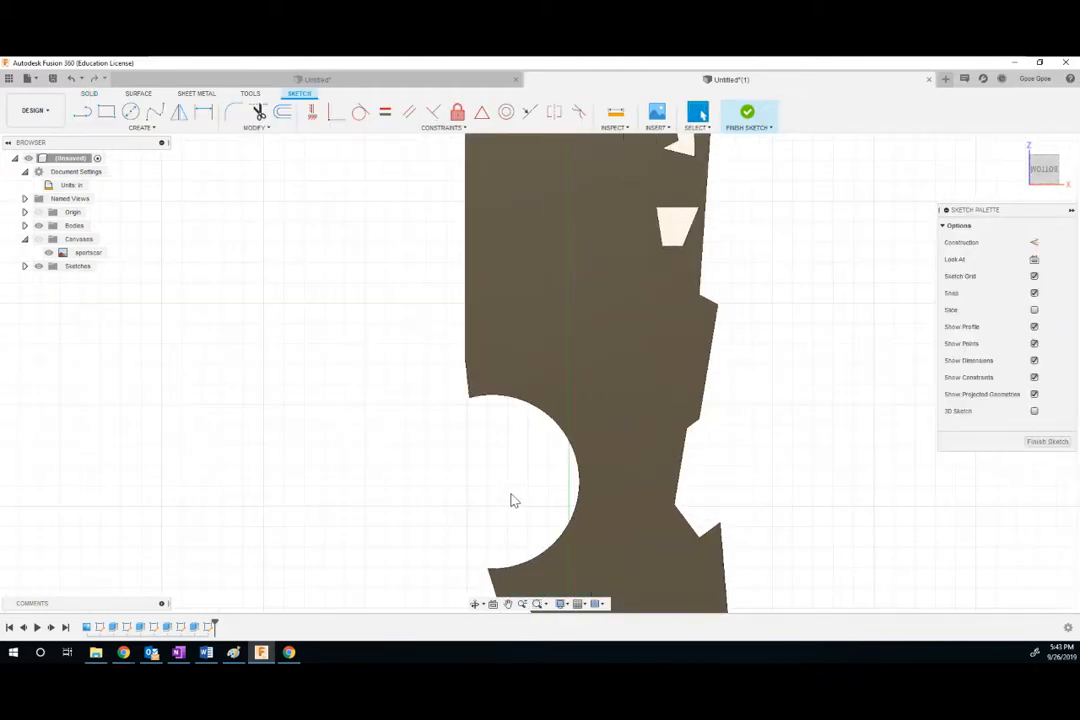
pyautogui.press('c')
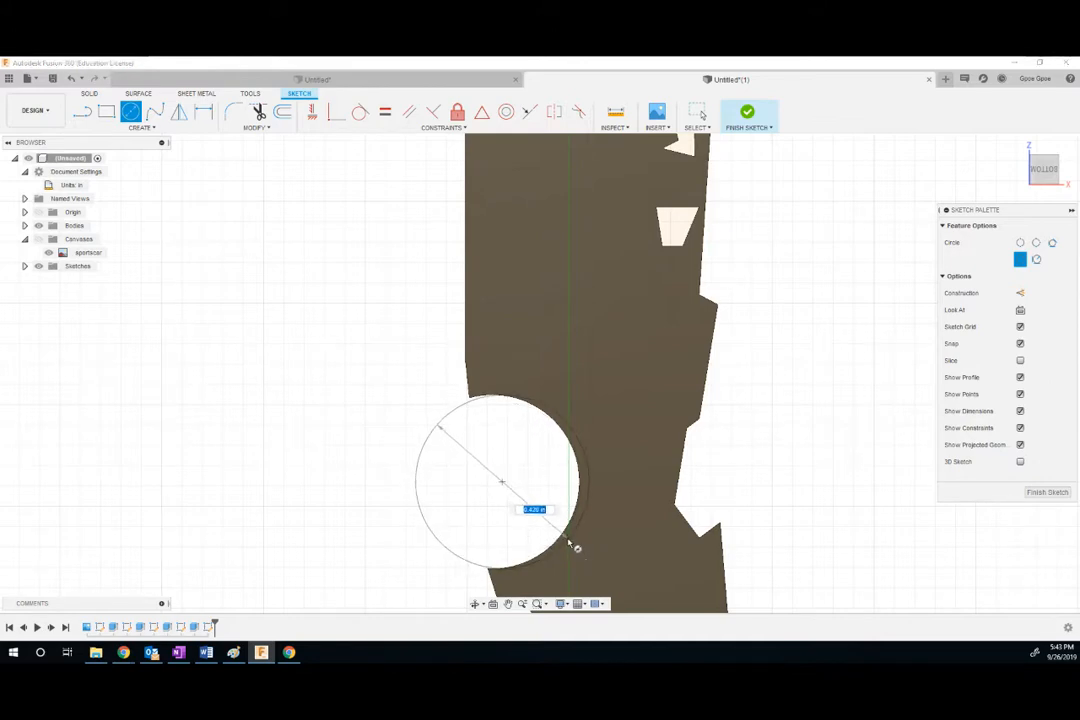
pyautogui.click(572, 545)
pyautogui.press('Escape')
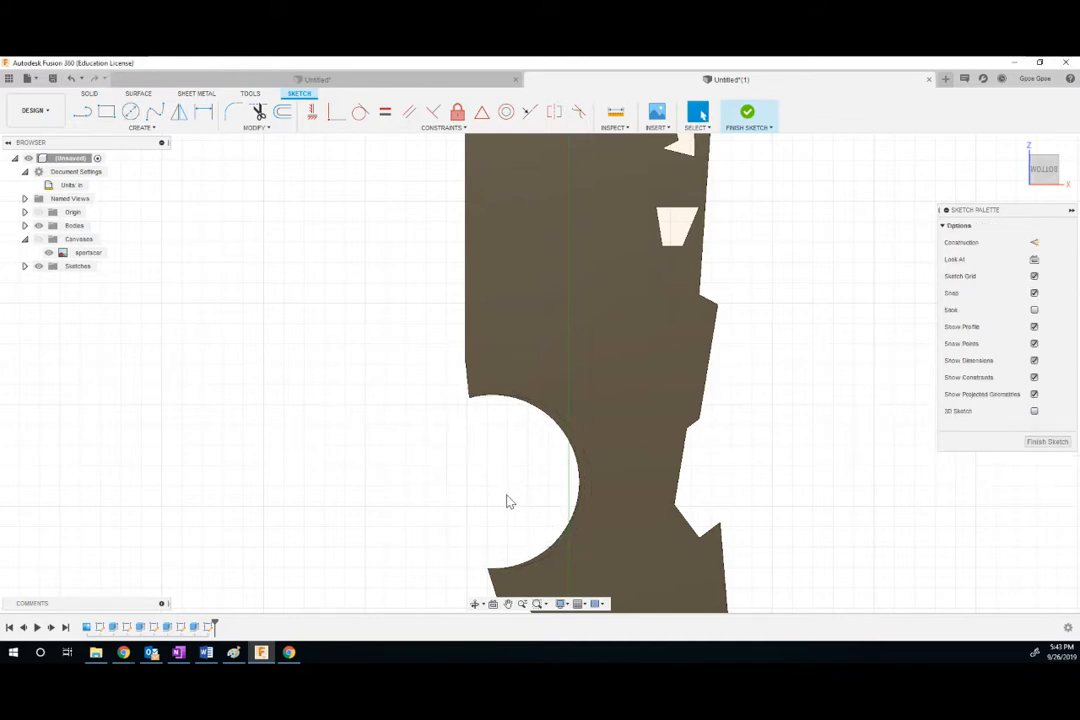
# Draw a center-diameter circle in the rear wheel well, slightly overlapping the arch, and finish the sketch.
pyautogui.press('c')
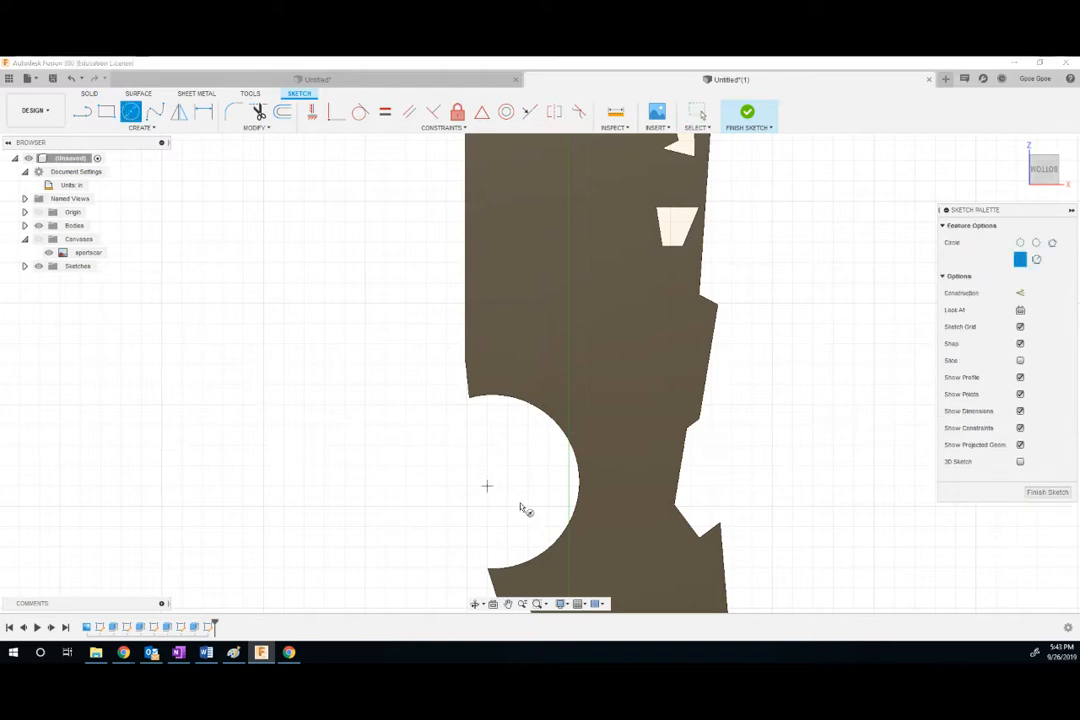
pyautogui.click(487, 486)
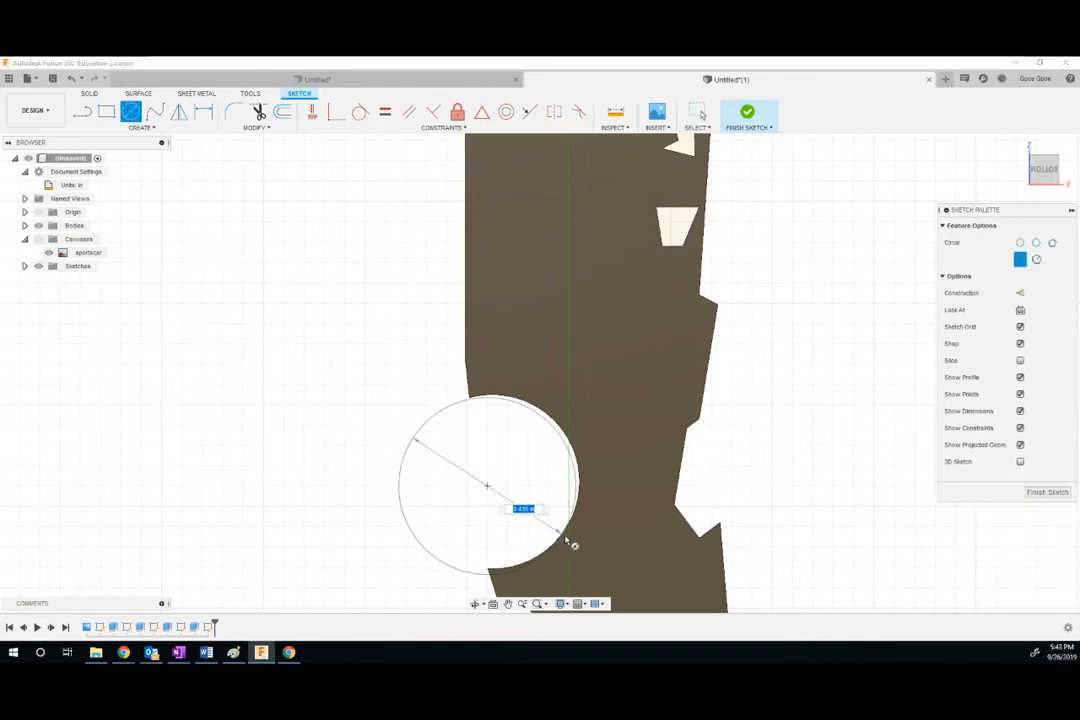
pyautogui.click(573, 543)
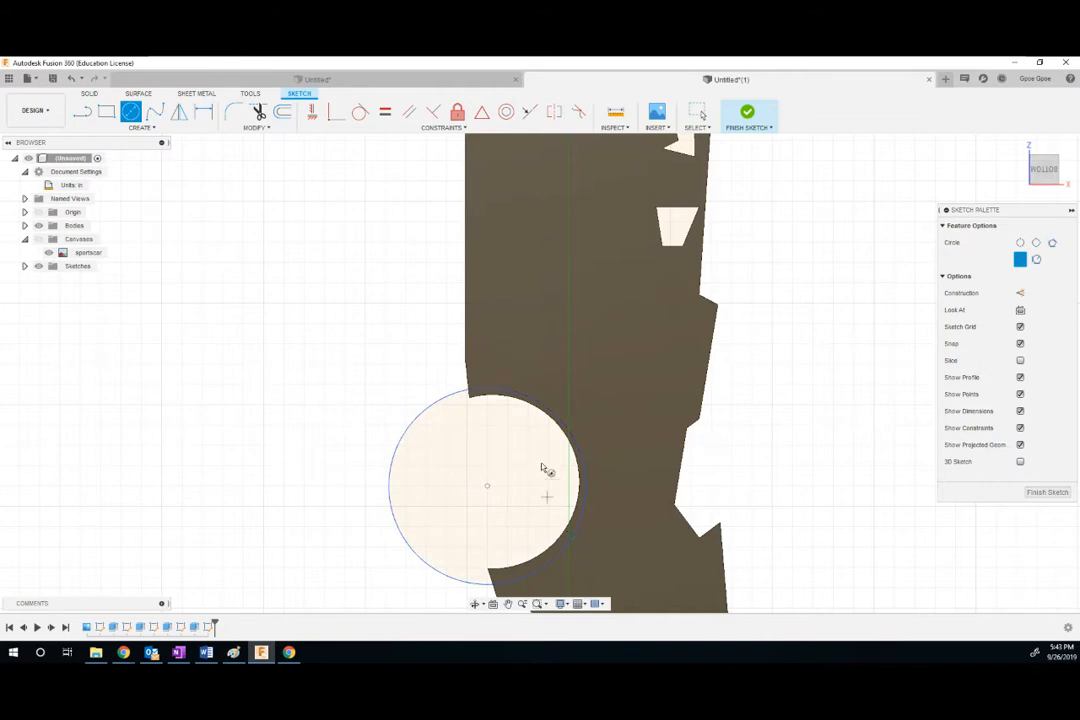
pyautogui.keyDown('shift'); pyautogui.moveTo(541, 472); pyautogui.dragTo(545, 284, button='middle'); pyautogui.keyUp('shift')
pyautogui.click(747, 116)
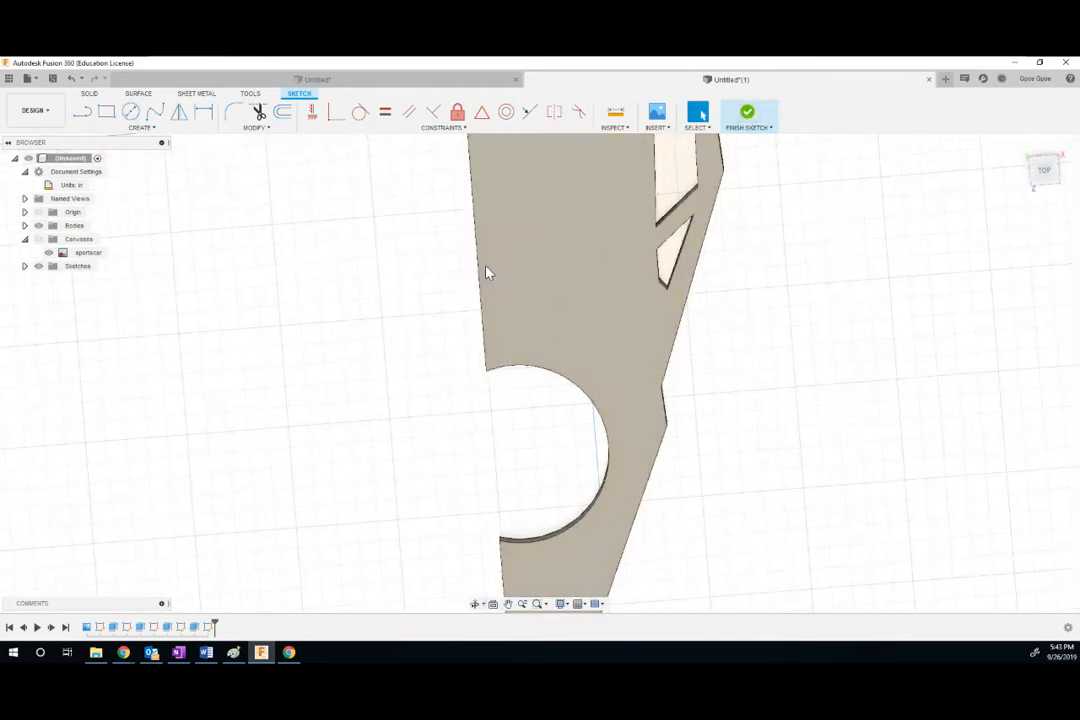
# Extrude the rear wheel circle 0.1 in from the underside into the wheel well.
pyautogui.moveTo(502, 318)
pyautogui.mouseDown(button='middle')
pyautogui.moveTo(569, 462)
pyautogui.moveTo(594, 475)
pyautogui.mouseUp(button='middle')
pyautogui.scroll(-3, 556, 325)
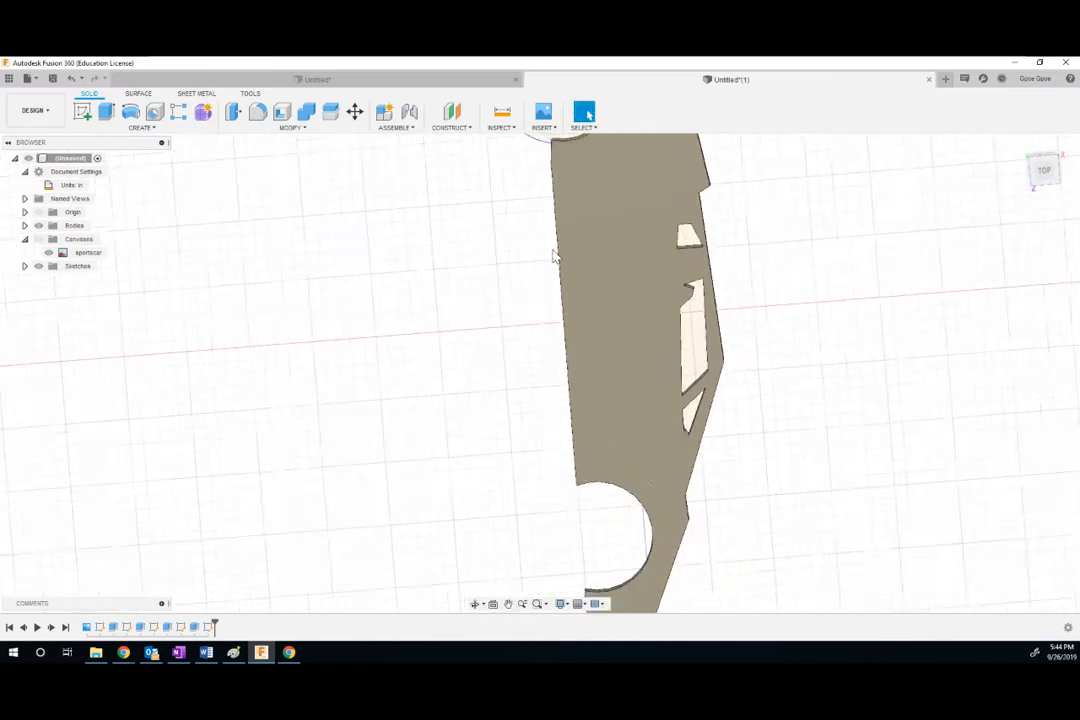
pyautogui.moveTo(562, 216); pyautogui.dragTo(553, 374, button='middle')
pyautogui.click(553, 280)
pyautogui.scroll(2, 556, 290)
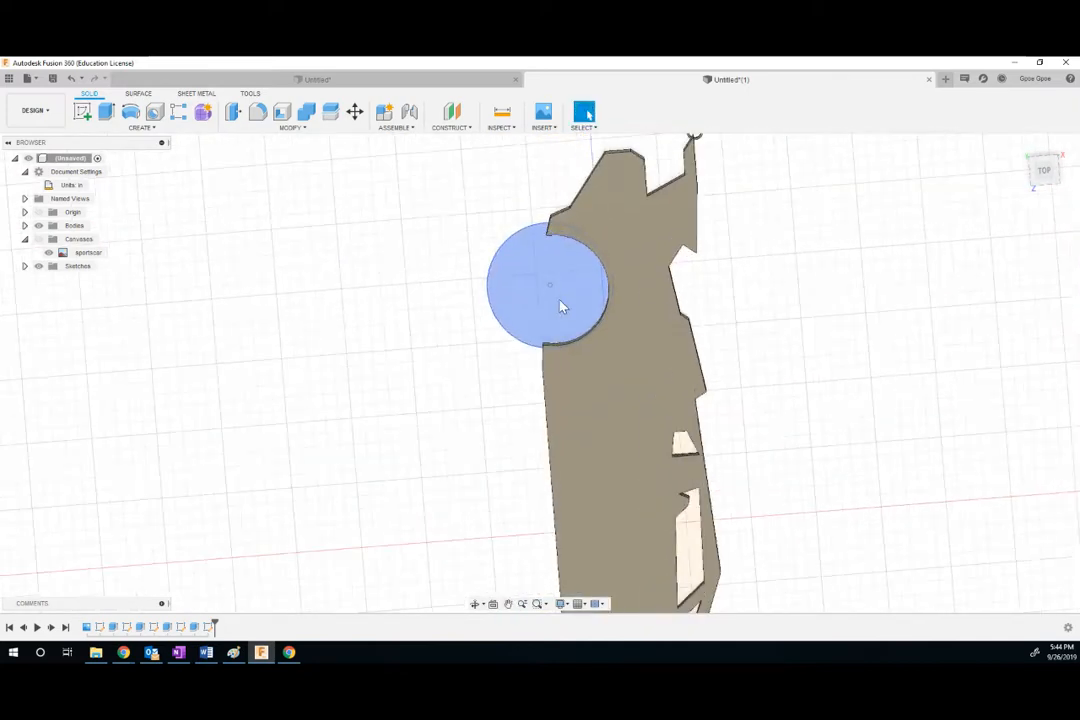
pyautogui.press('e')
pyautogui.click(567, 302)
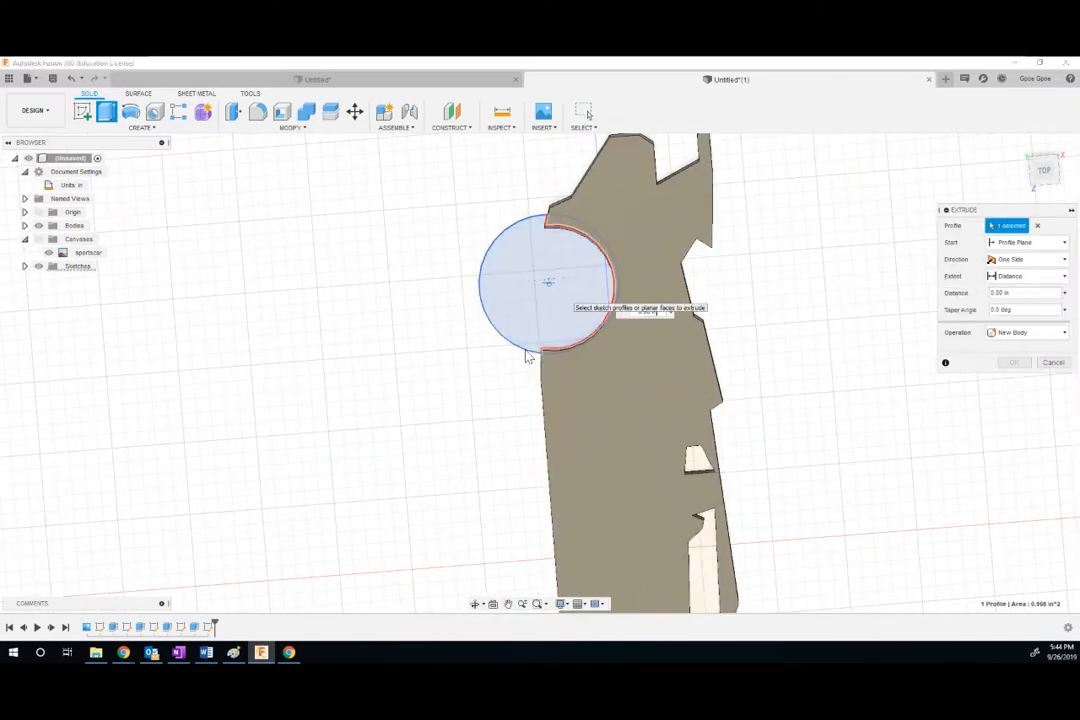
pyautogui.keyDown('shift'); pyautogui.moveTo(516, 393); pyautogui.dragTo(635, 440, button='middle'); pyautogui.keyUp('shift')
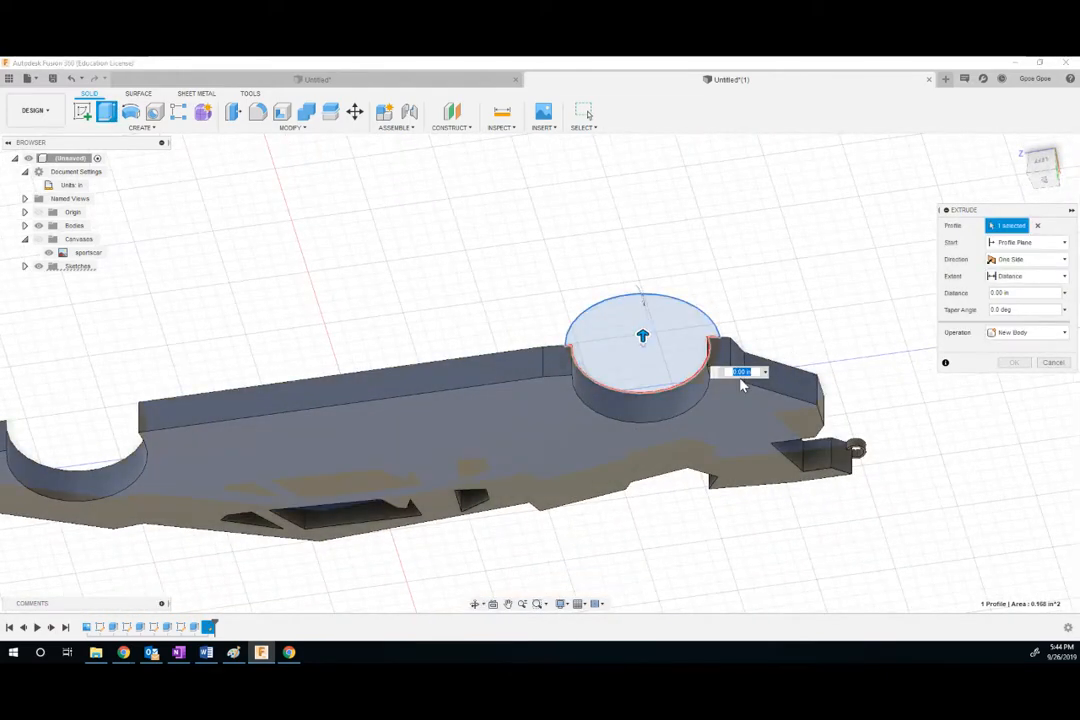
pyautogui.write('.1')
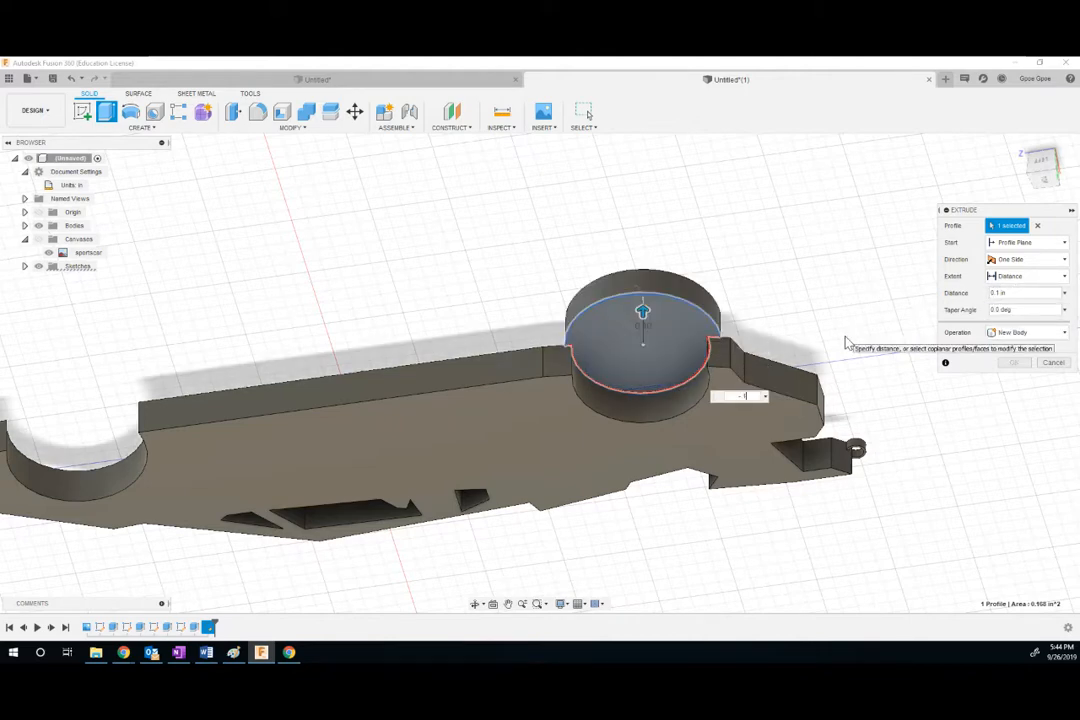
pyautogui.click(1012, 362)
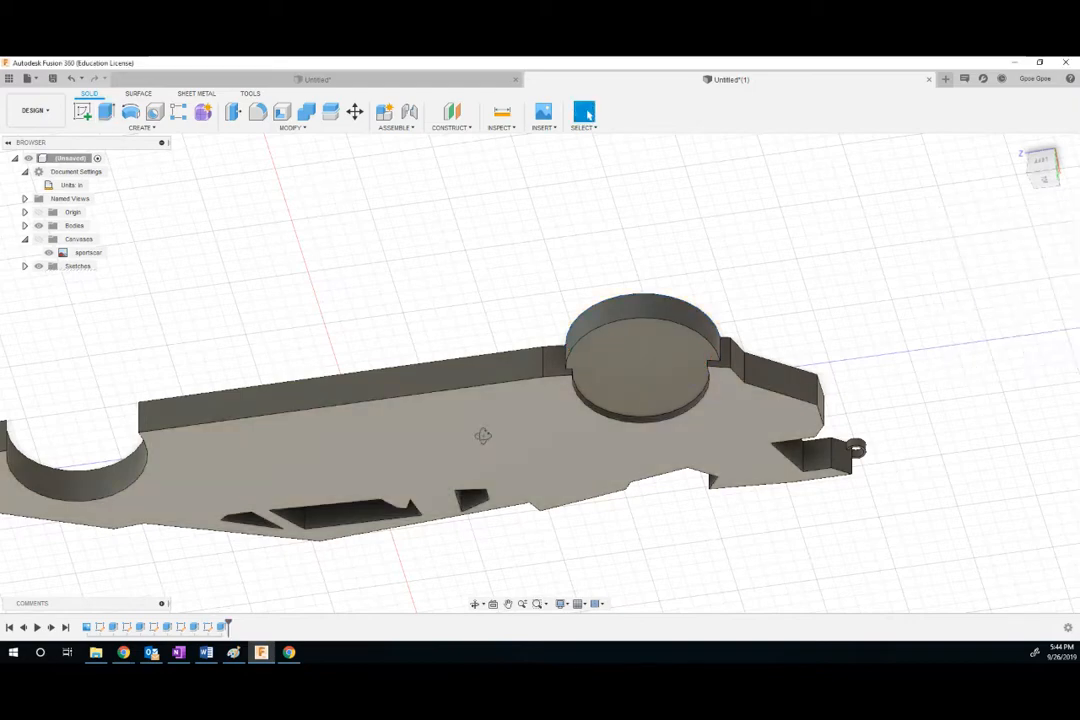
# Fillet the upper edge of the rear wheel arch with a 0.1 in radius.
pyautogui.keyDown('shift'); pyautogui.moveTo(482, 436); pyautogui.dragTo(437, 353, button='middle'); pyautogui.keyUp('shift')
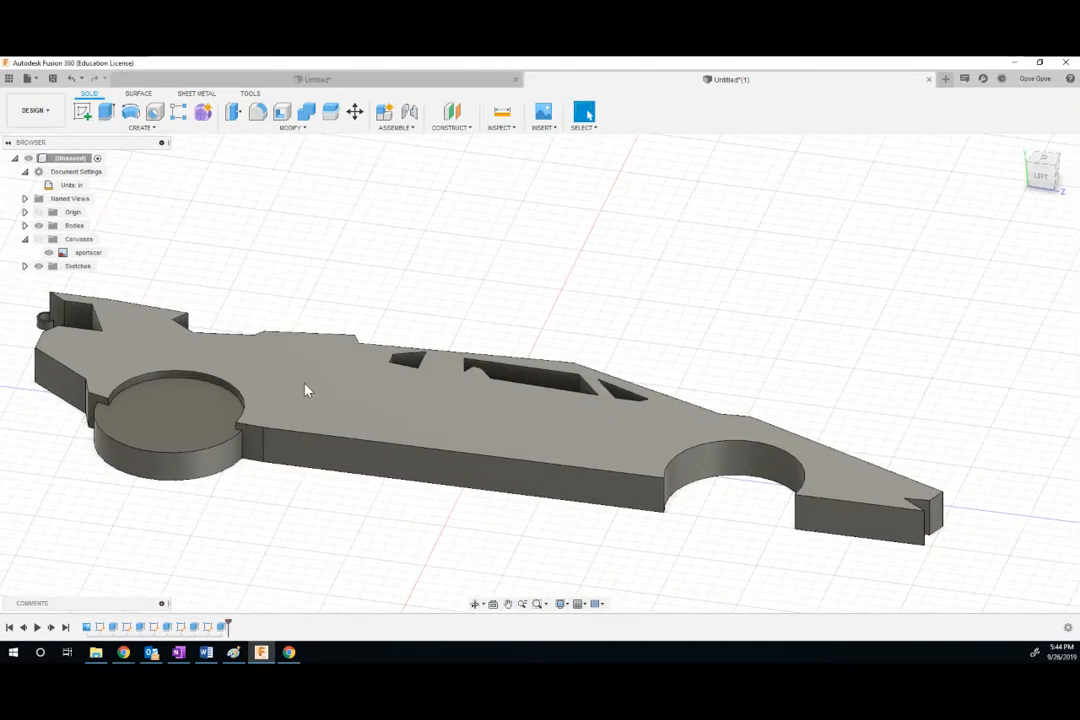
pyautogui.keyDown('shift'); pyautogui.moveTo(321, 367); pyautogui.dragTo(282, 392, button='middle'); pyautogui.keyUp('shift')
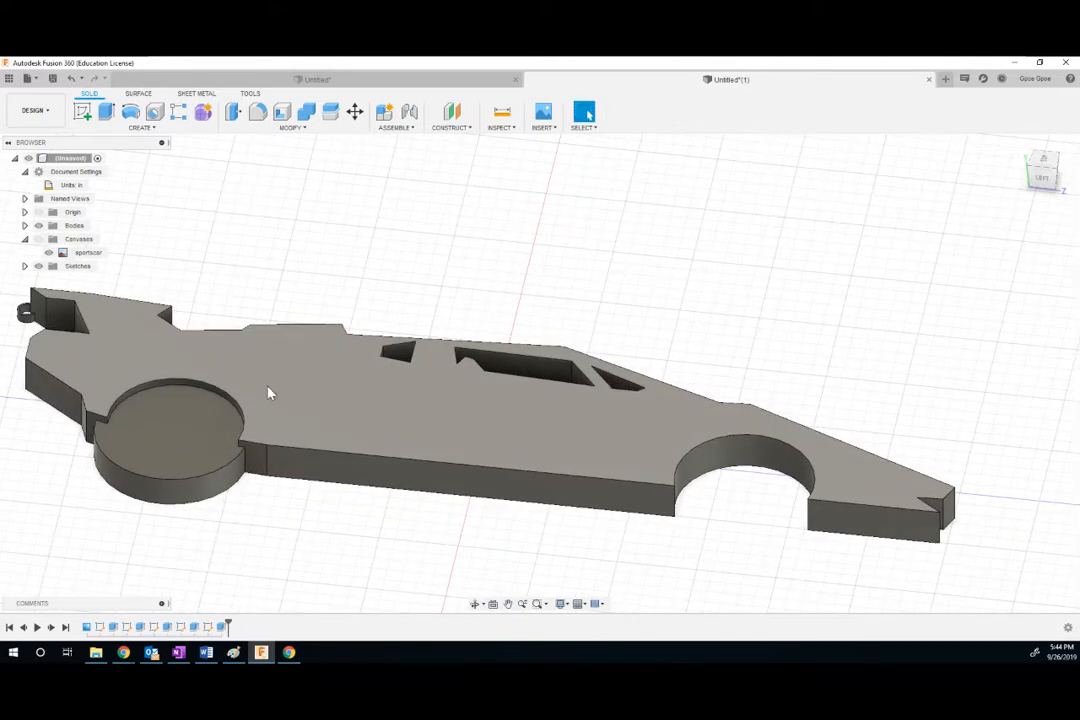
pyautogui.press('f')
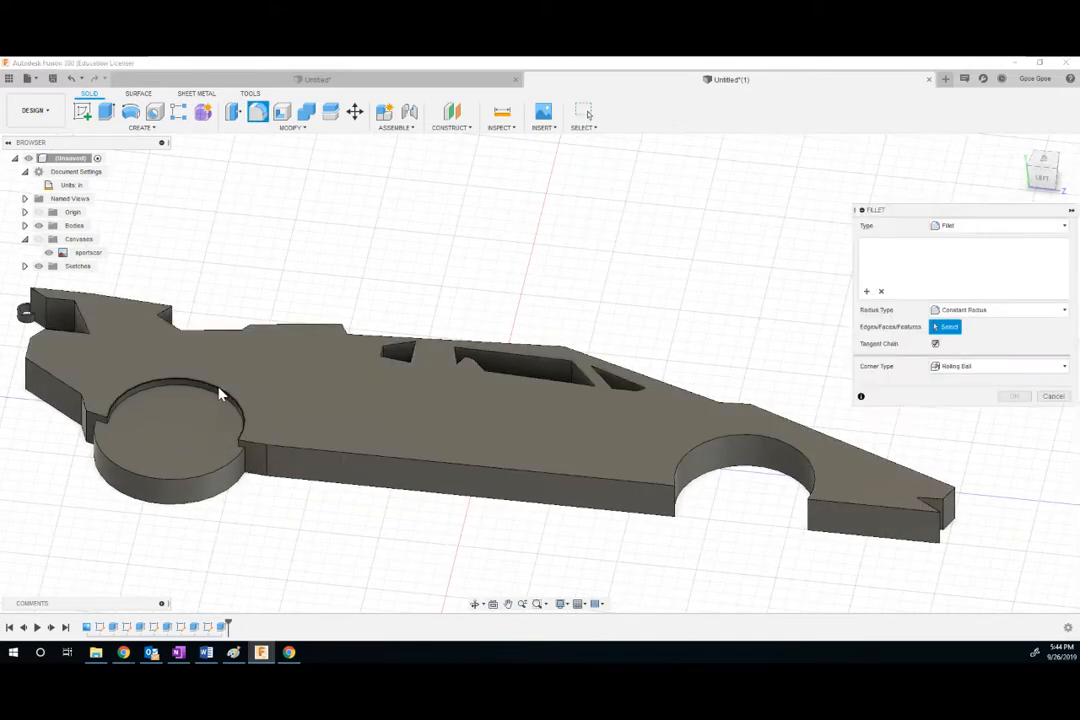
pyautogui.scroll(5, 222, 398)
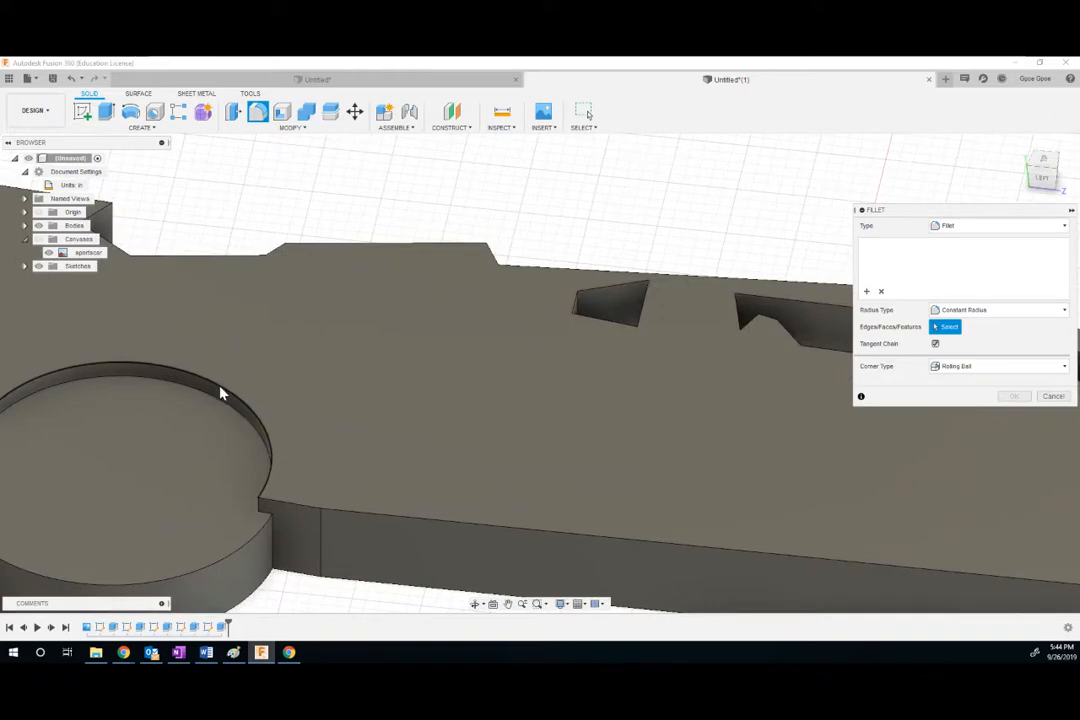
pyautogui.click(218, 386)
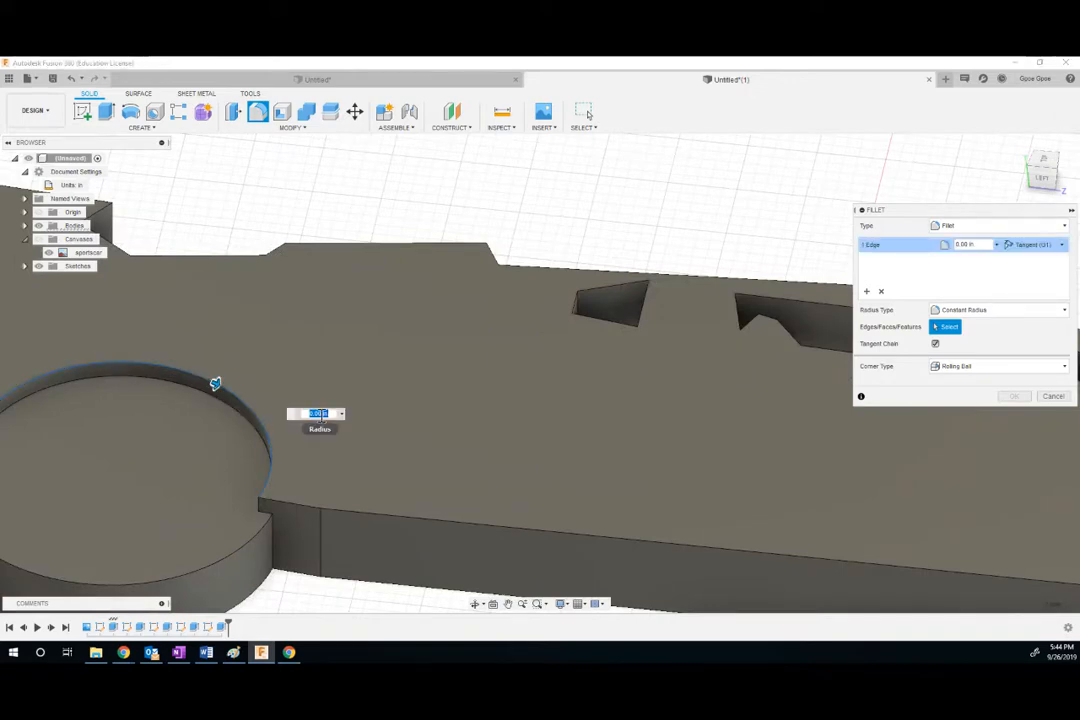
pyautogui.write('0.1')
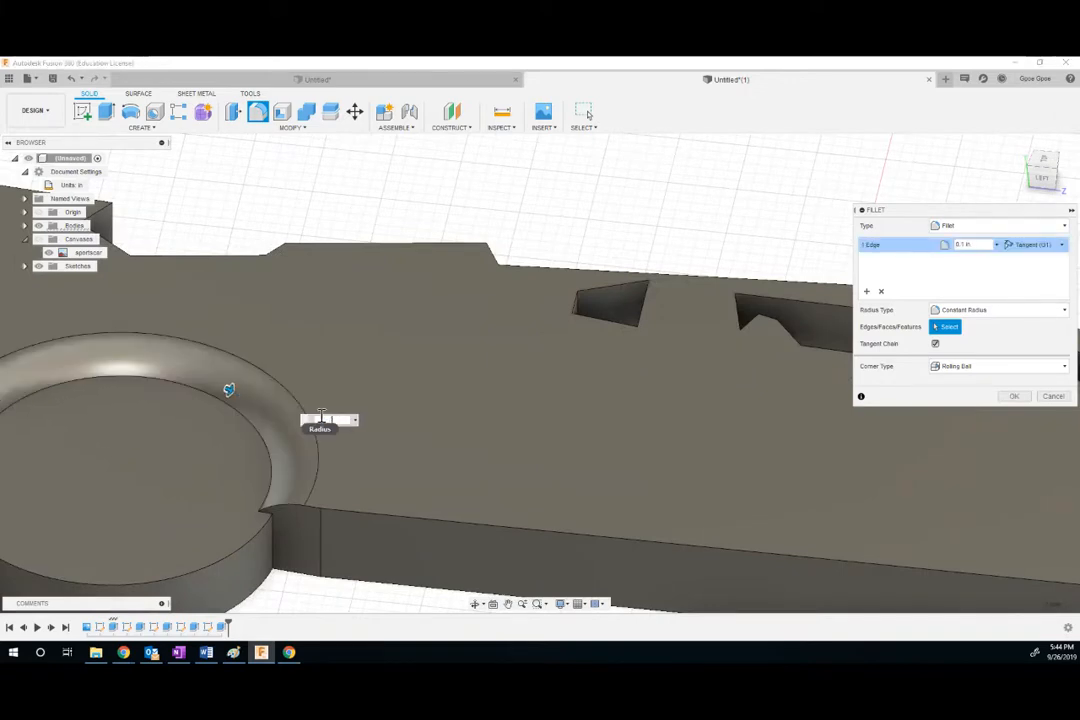
pyautogui.press('Return')
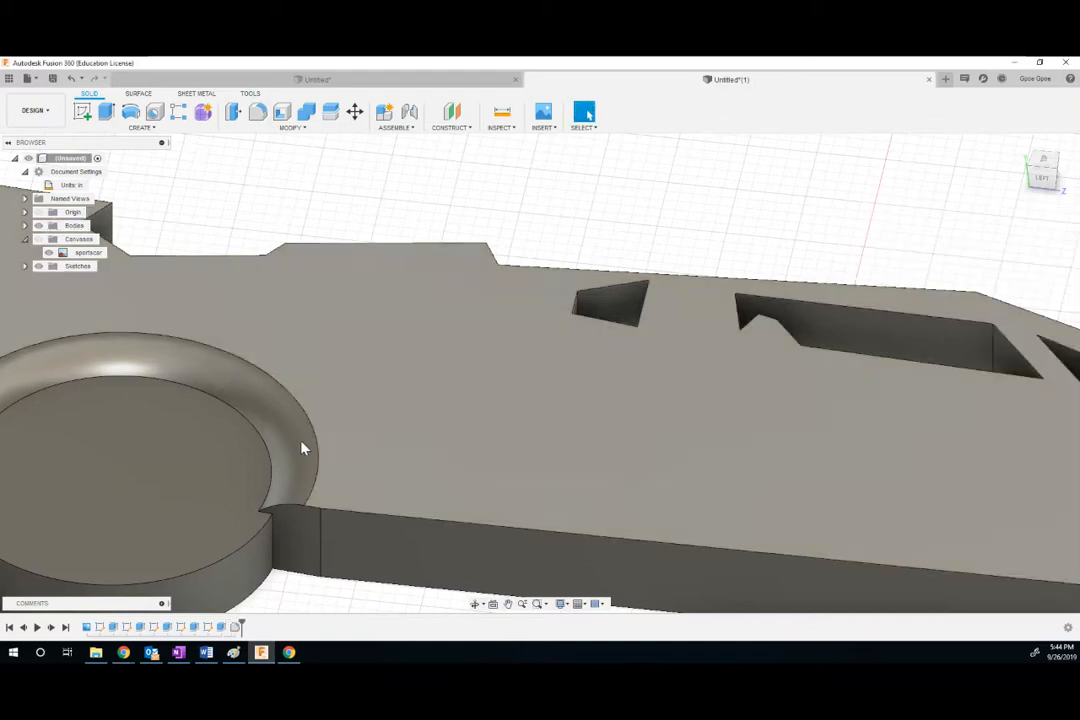
pyautogui.scroll(-3, 284, 460)
pyautogui.keyDown('shift'); pyautogui.moveTo(193, 444); pyautogui.dragTo(266, 430, button='middle'); pyautogui.keyUp('shift')
pyautogui.scroll(-4, 222, 470)
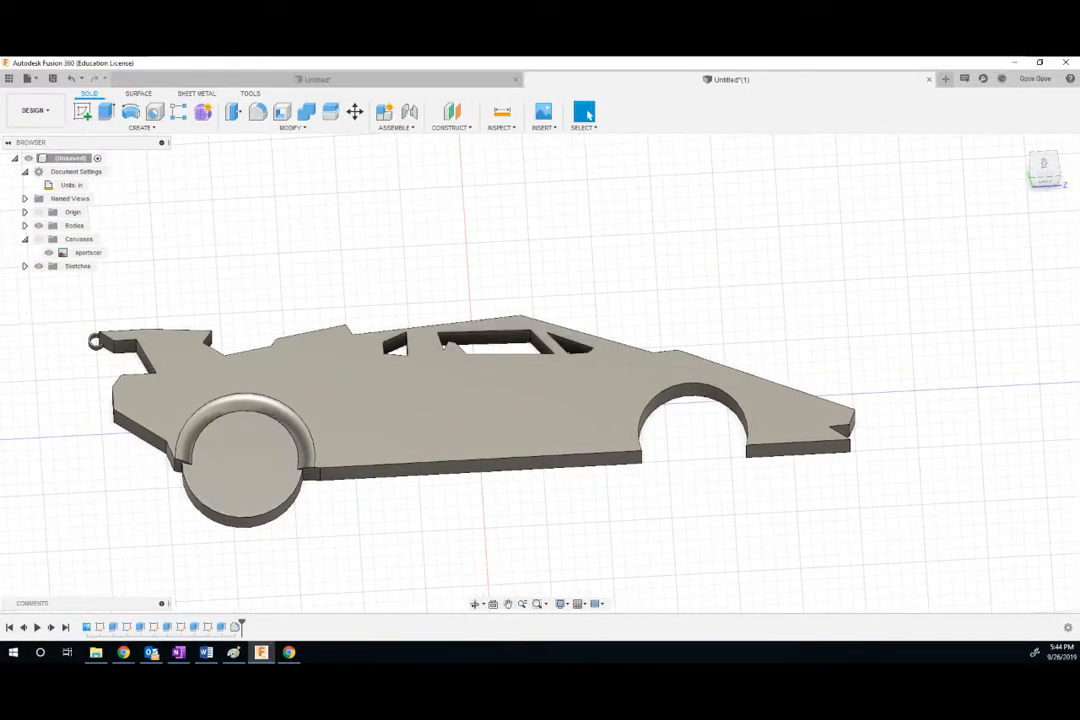